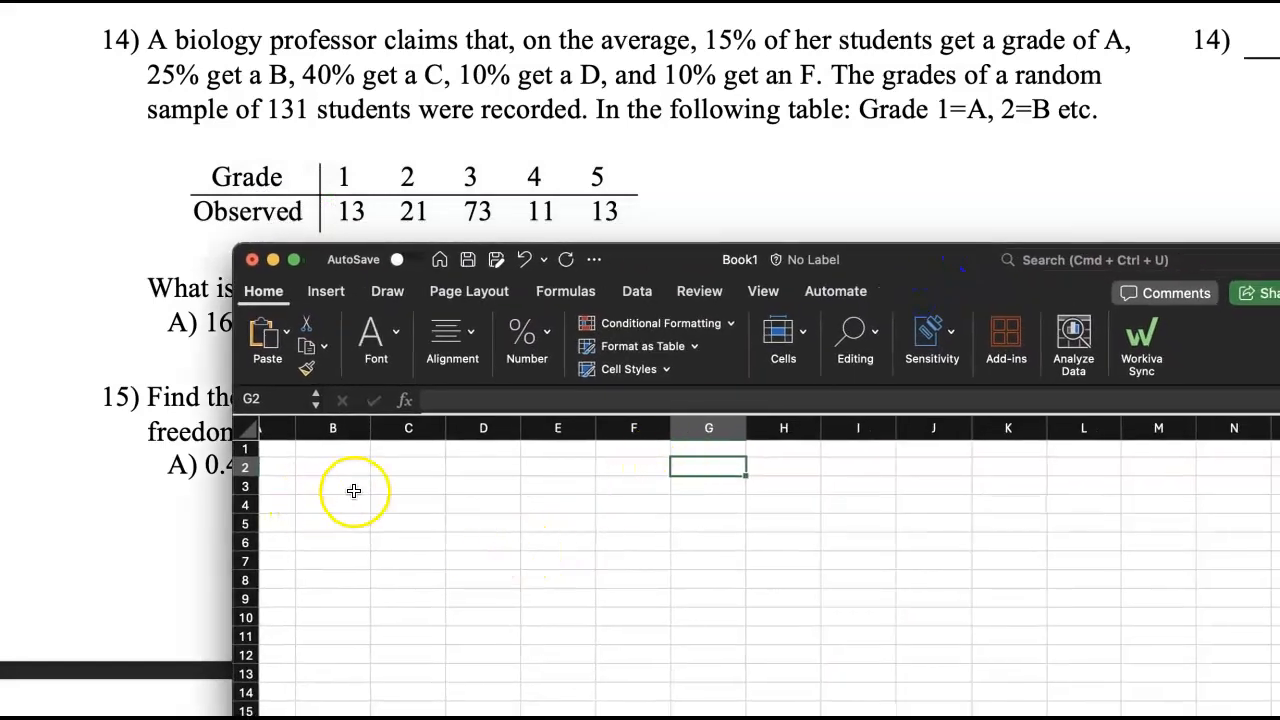
# Enter the label Grade in cell C2.
pyautogui.click(391, 471)
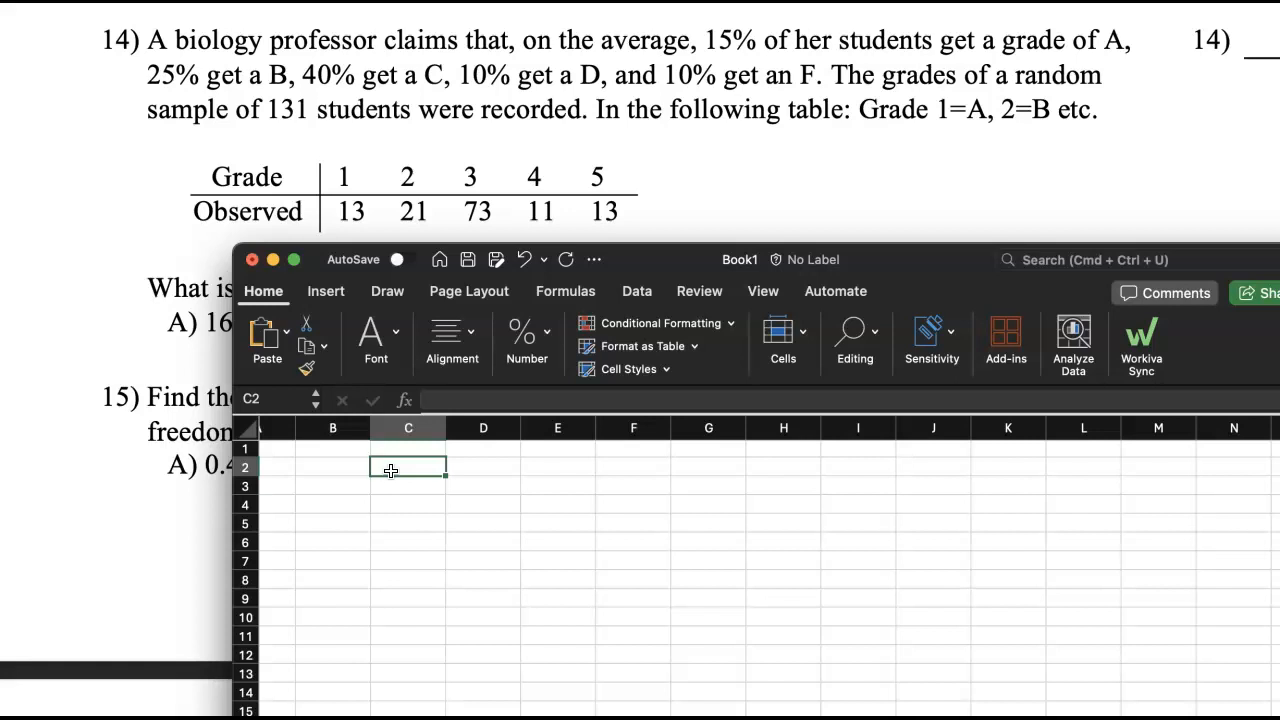
pyautogui.press('Return')
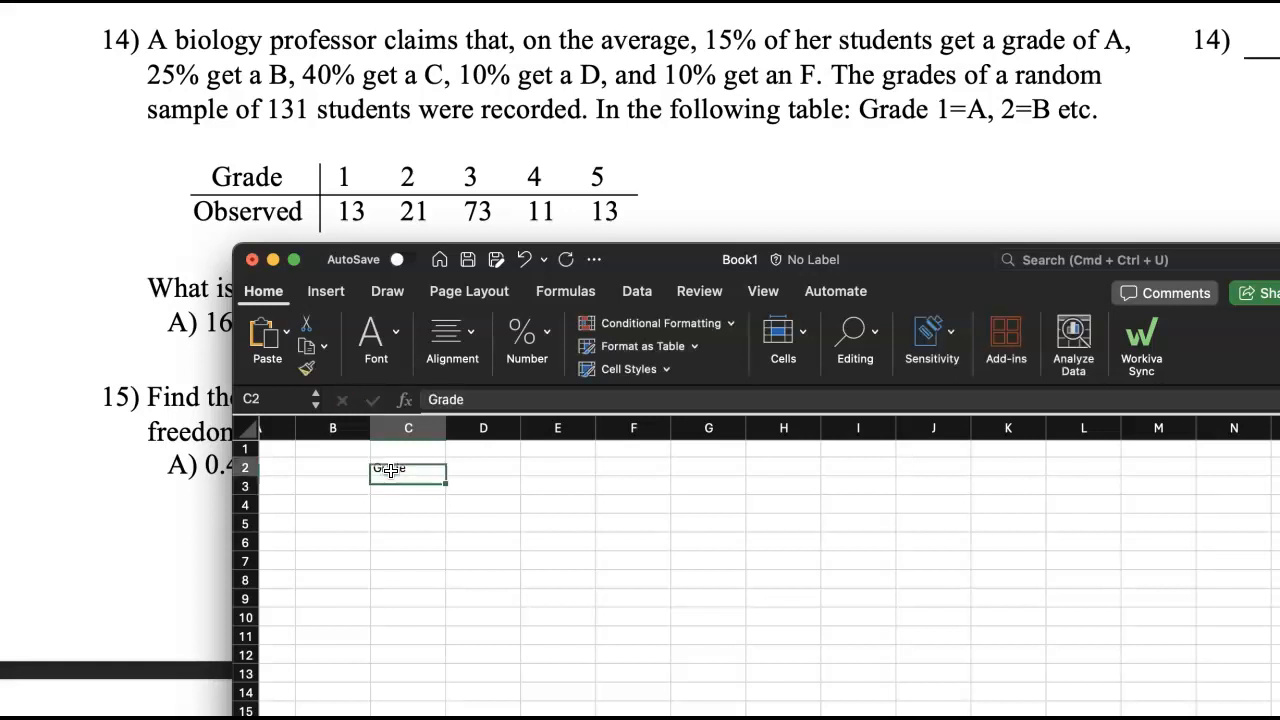
pyautogui.scroll(-1, 555, 549)
pyautogui.hscroll(-1, 559, 546)
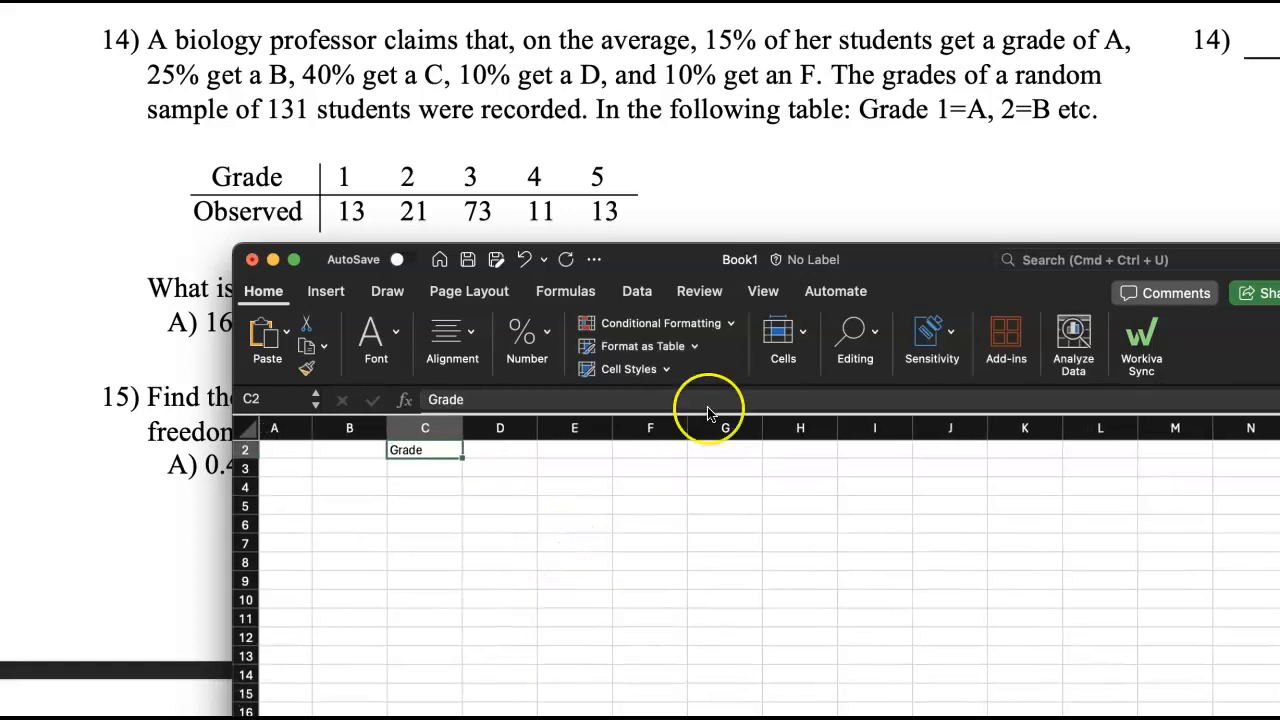
# Enter the grade headings A, B, C, D and F in cells D2 through H2.
pyautogui.click(512, 452)
pyautogui.scroll(1, 517, 474)
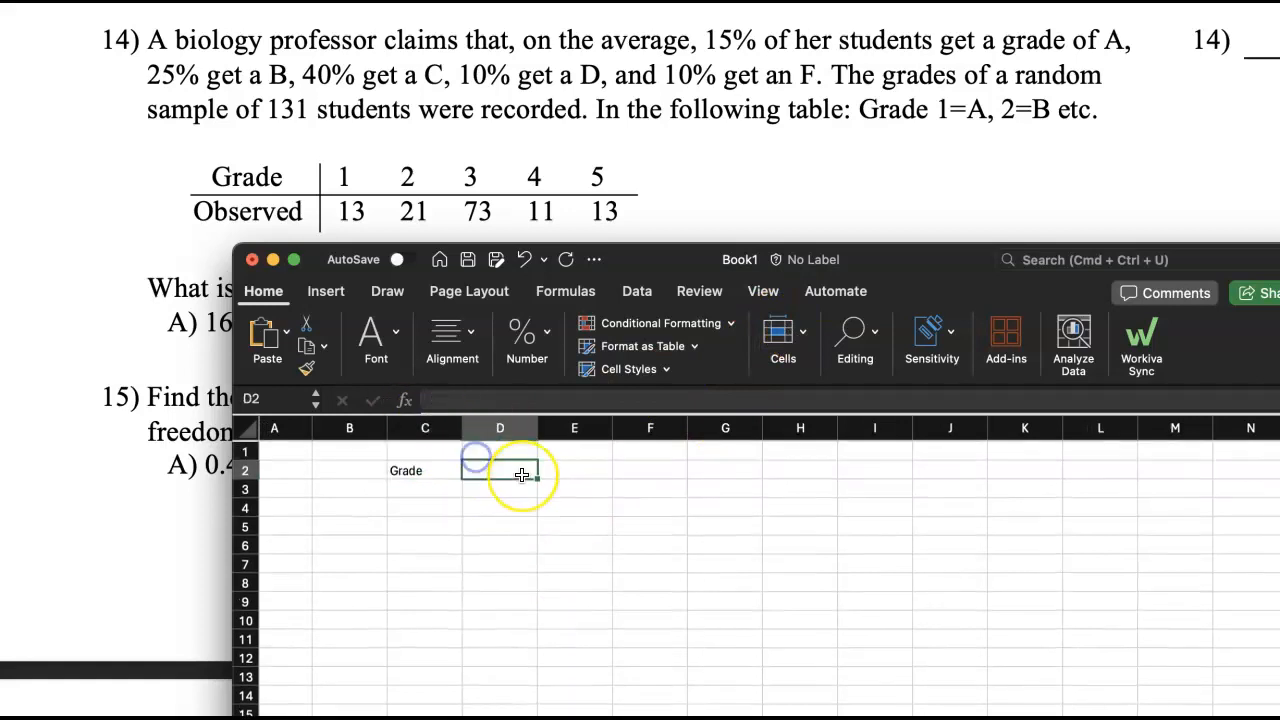
pyautogui.write('A')
pyautogui.press('Tab')
pyautogui.write('B')
pyautogui.press('Tab')
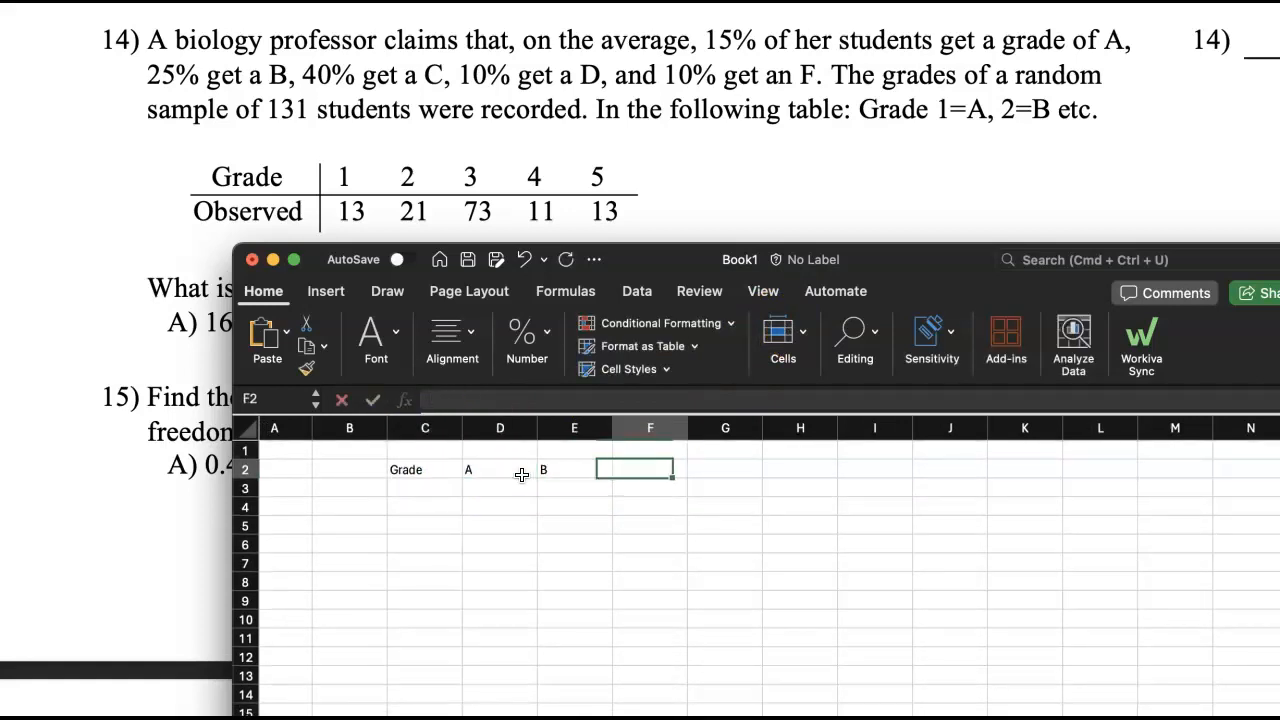
pyautogui.write('C')
pyautogui.press('Tab')
pyautogui.write('D')
pyautogui.press('Tab')
pyautogui.write('F')
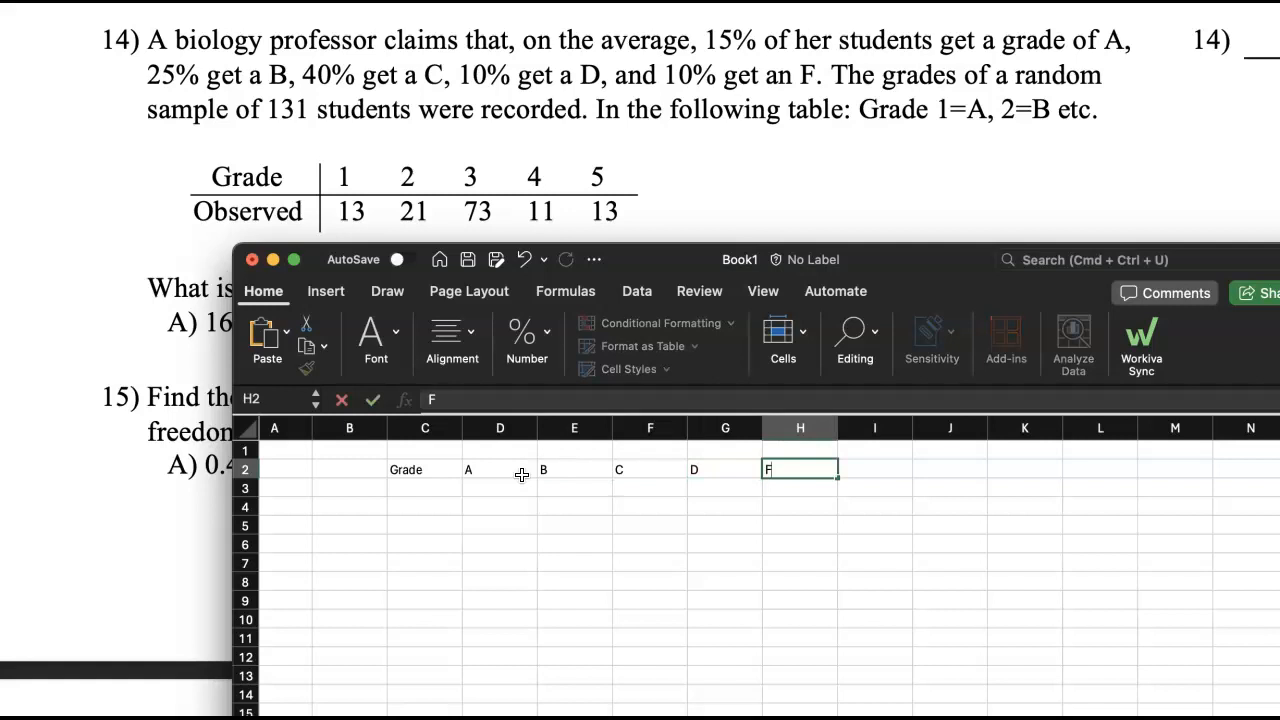
pyautogui.press('Return')
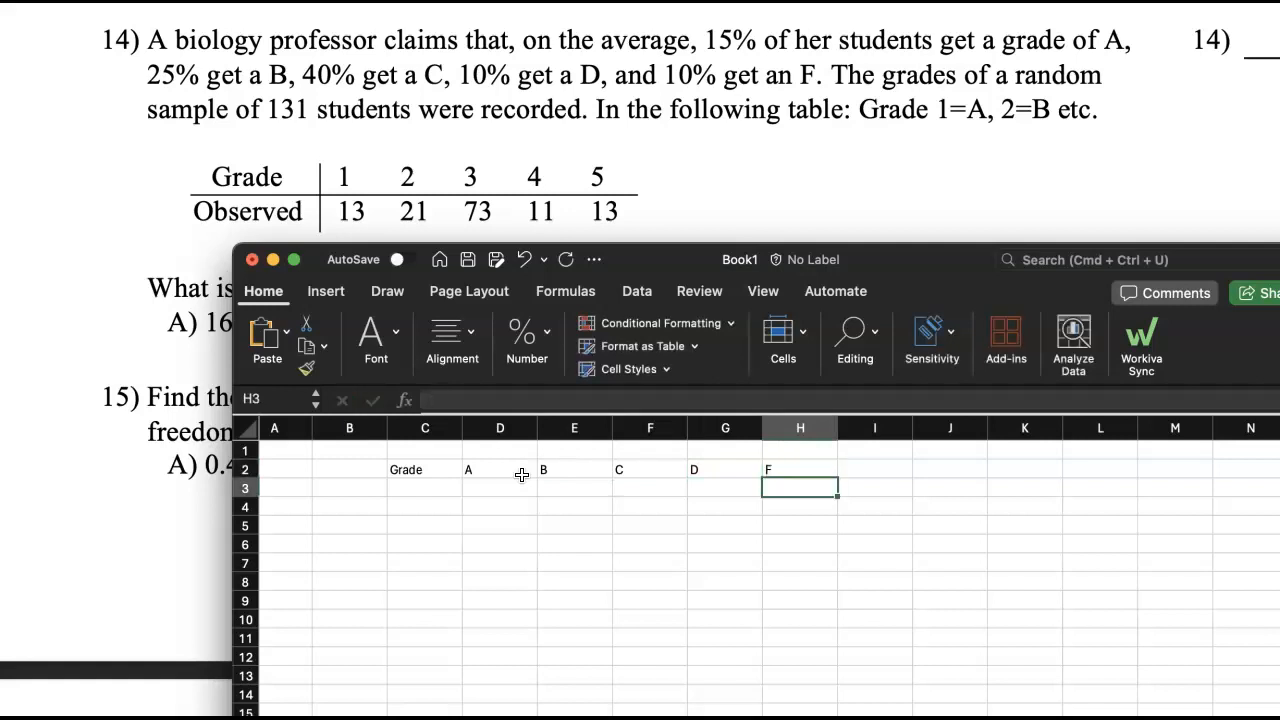
# Label cell C3 as O and enter the observed counts 13, 21, 73, 11 and 13 in D3 through H3.
pyautogui.click(434, 489)
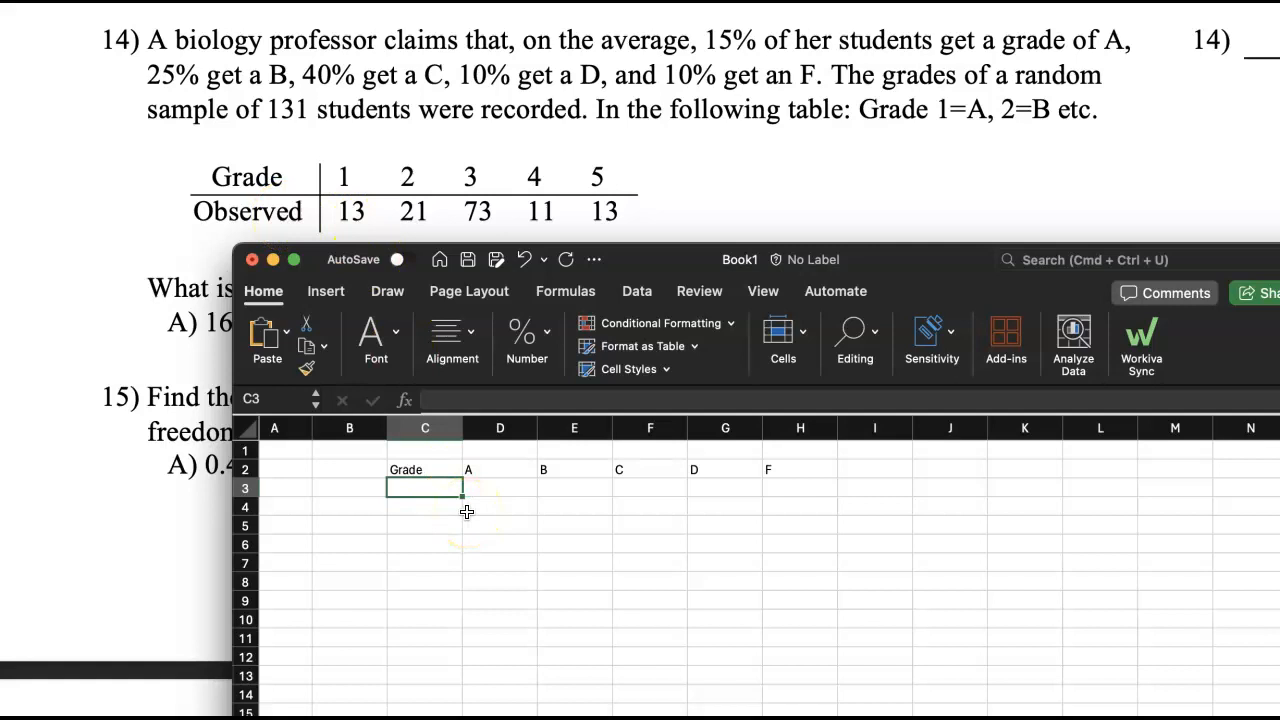
pyautogui.press('Return')
pyautogui.press('Up')
pyautogui.press('Right')
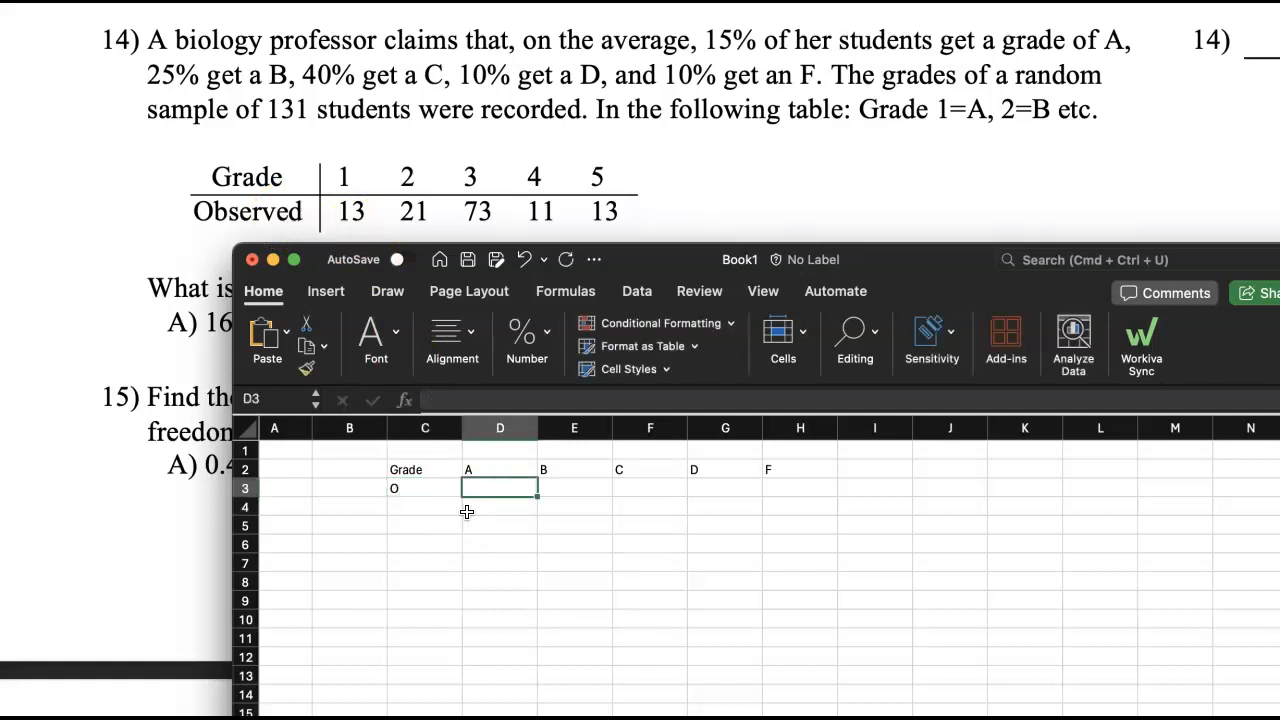
pyautogui.press('Tab')
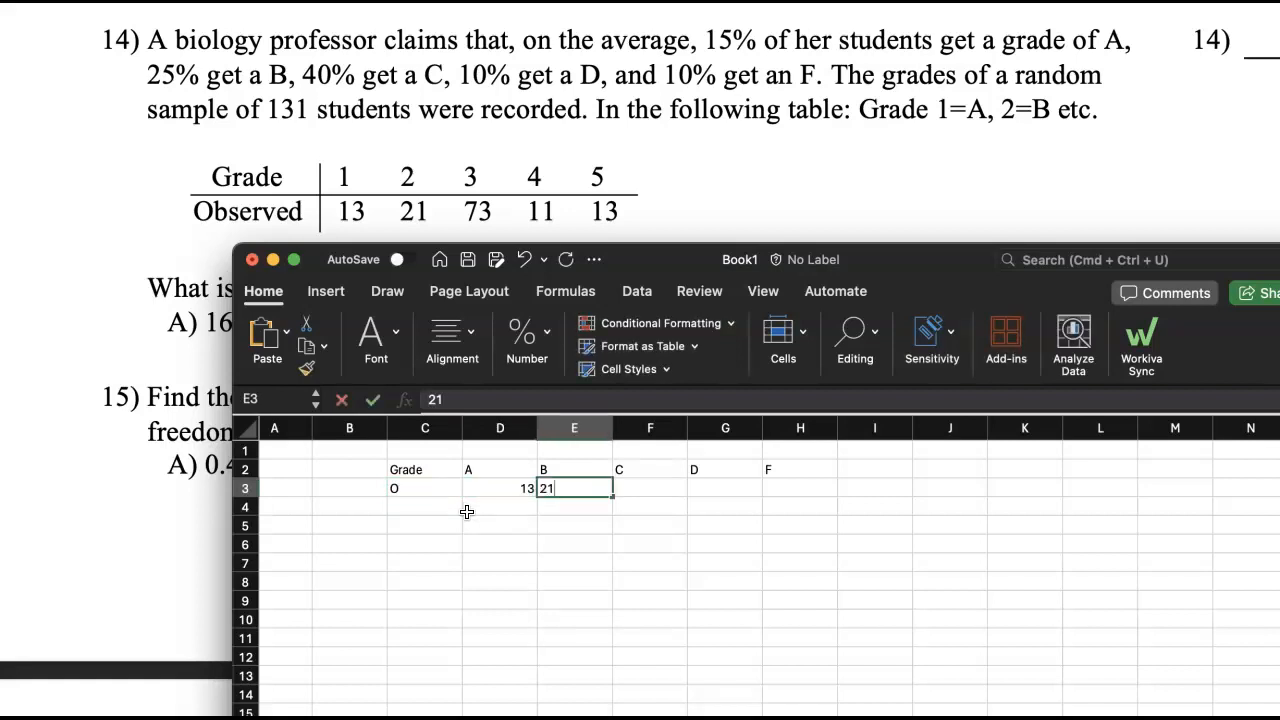
pyautogui.press('Tab')
pyautogui.write('73')
pyautogui.press('Tab')
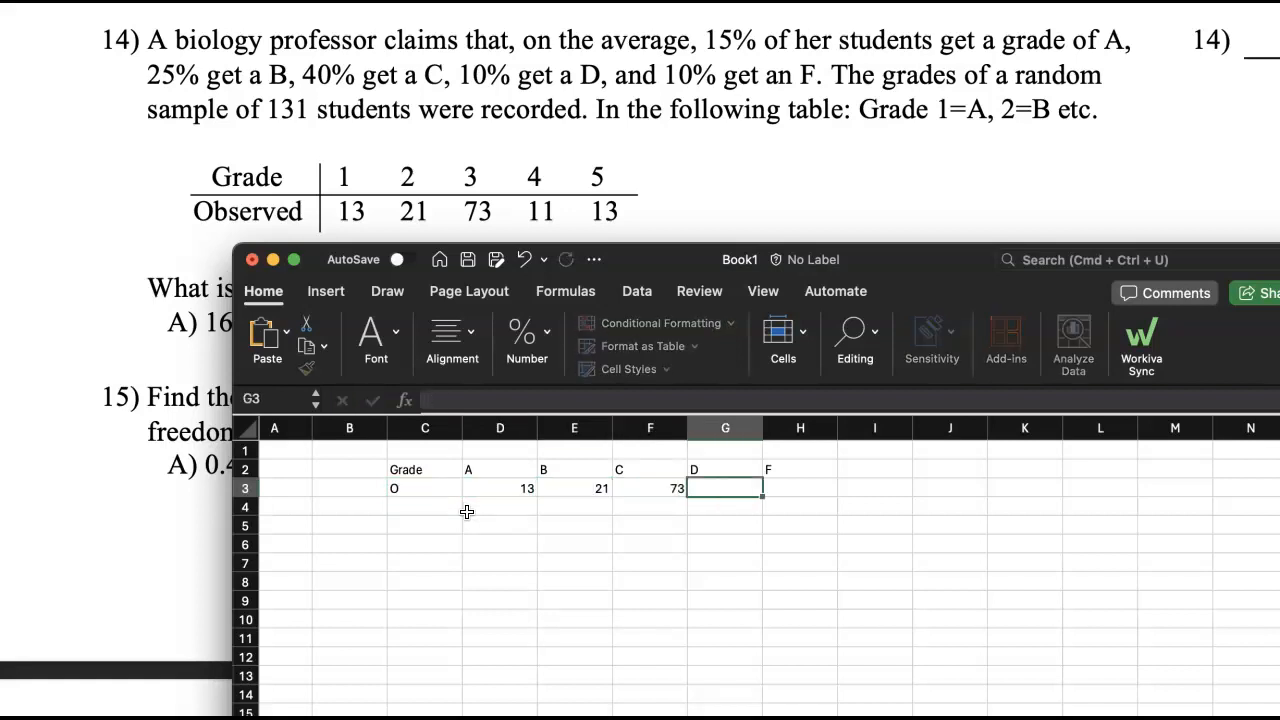
pyautogui.write('11')
pyautogui.press('Tab')
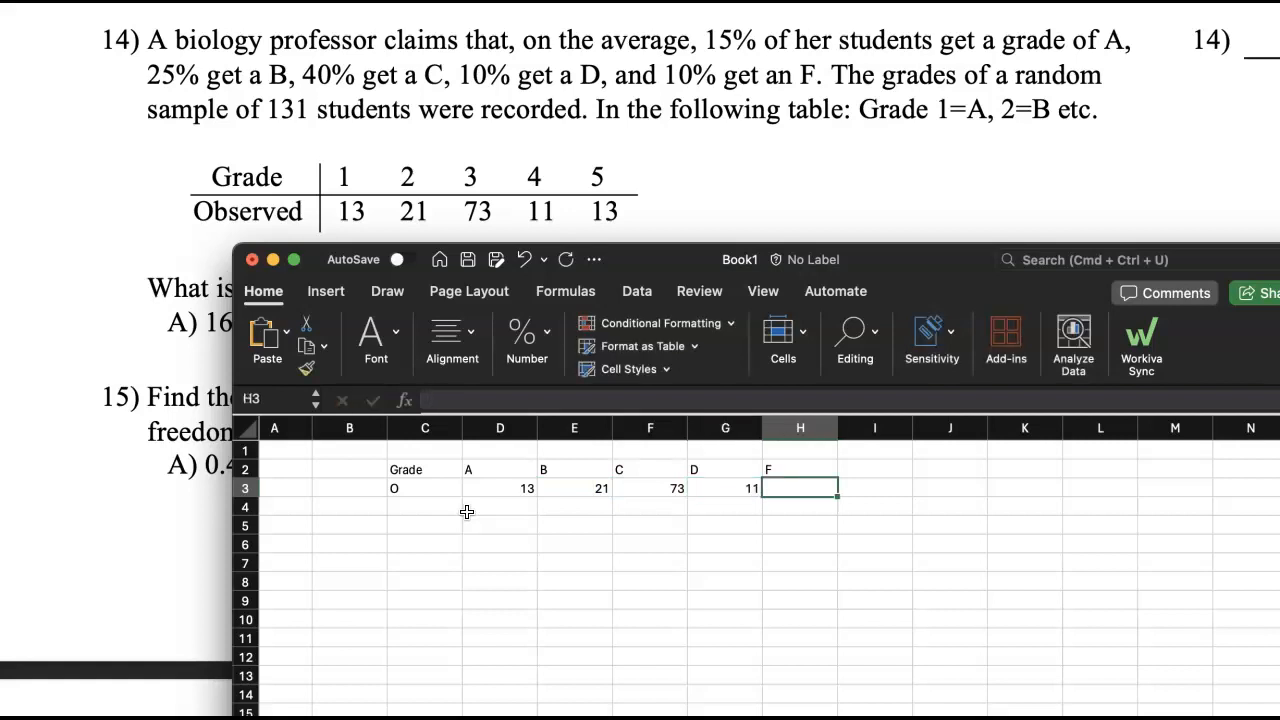
pyautogui.press('Return')
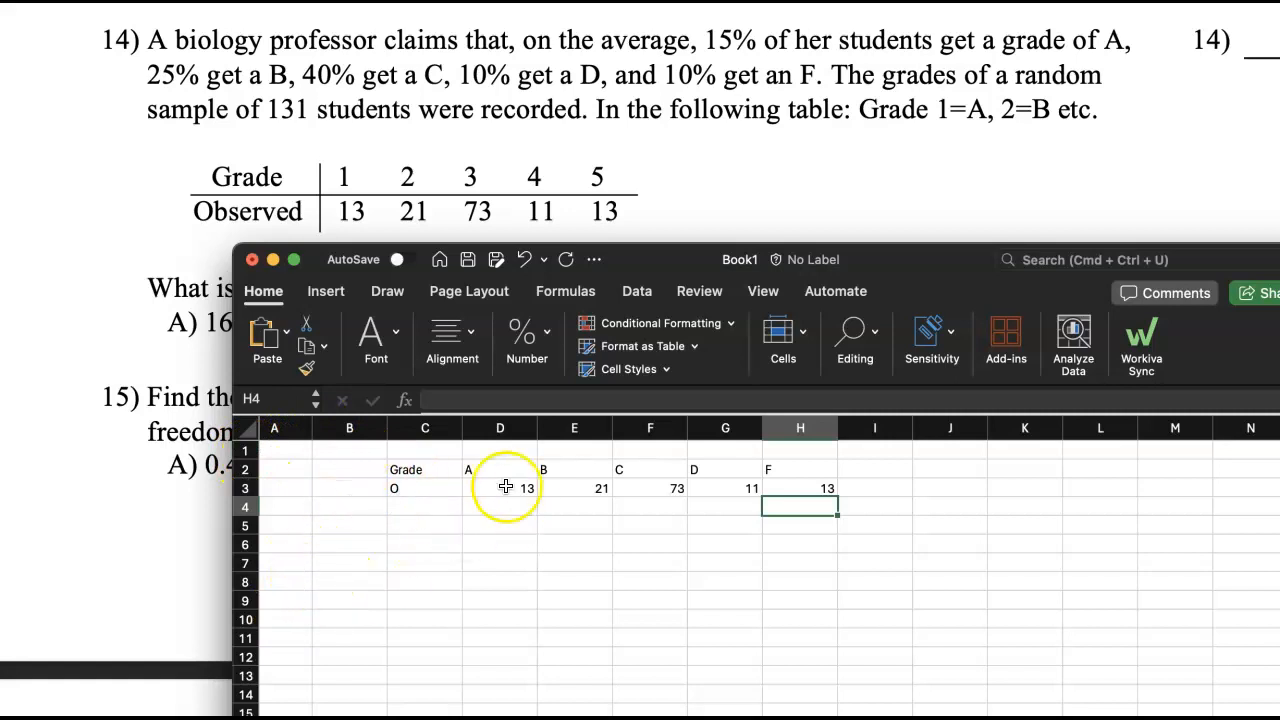
# Zoom the sheet in to 160% and place the workbook window just below the problem text.
pyautogui.moveTo(909, 266); pyautogui.dragTo(757, 2)
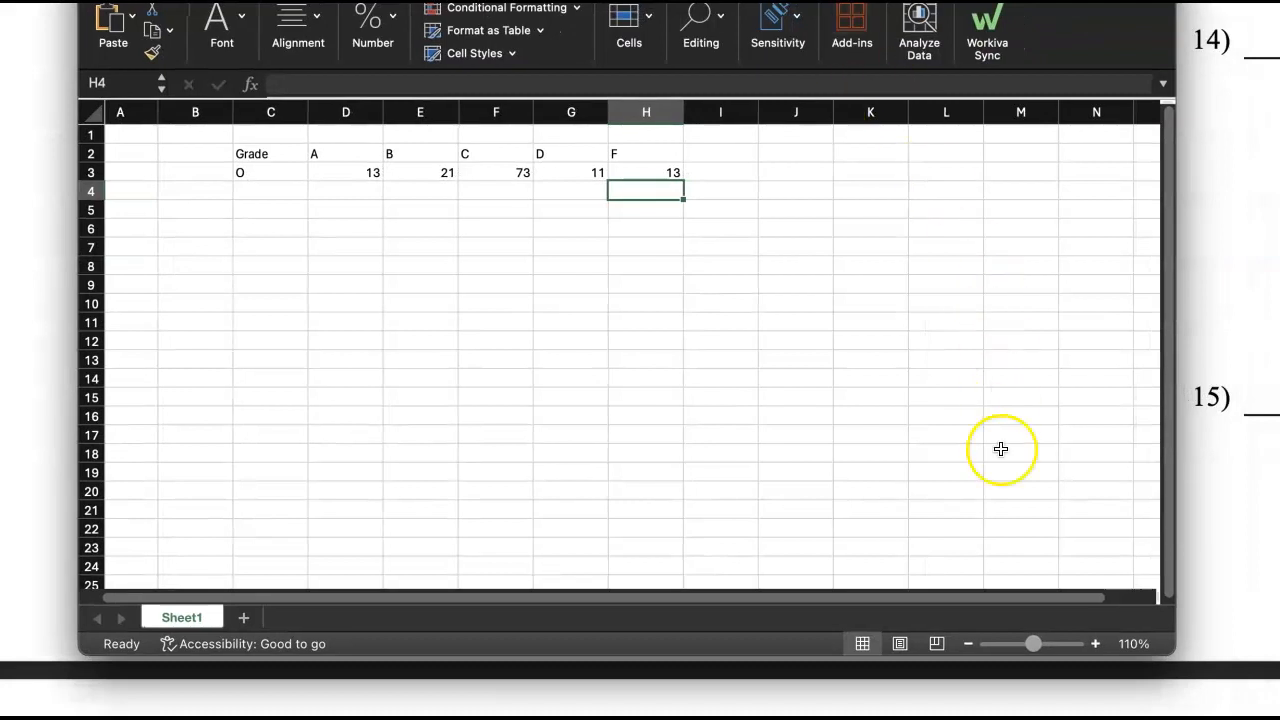
pyautogui.click(1095, 644)
pyautogui.click(1095, 644)
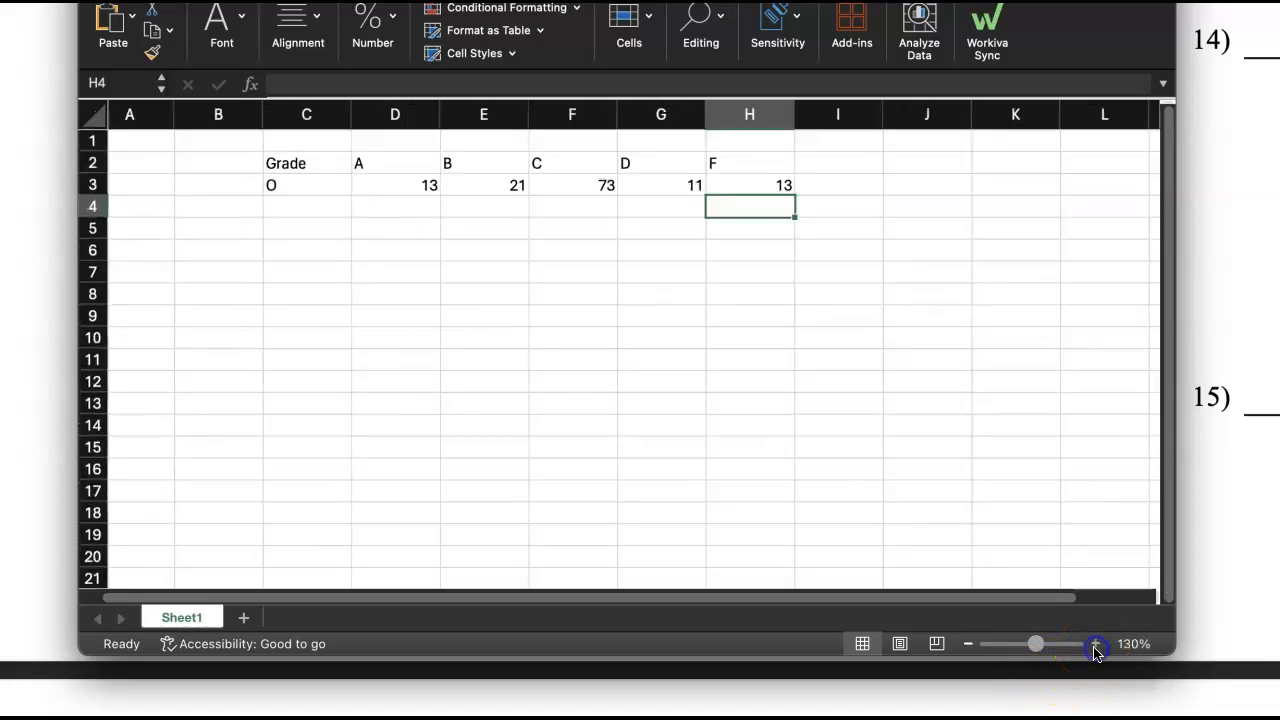
pyautogui.click(1095, 644)
pyautogui.click(1095, 644)
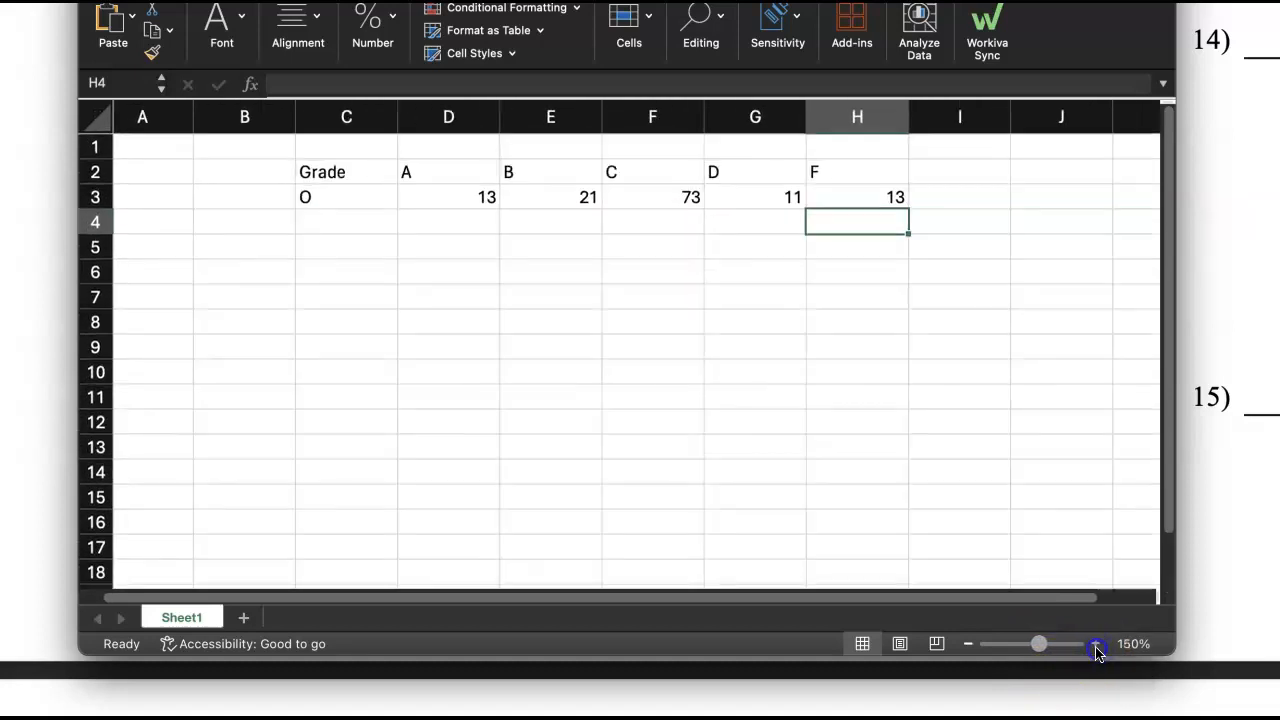
pyautogui.click(1095, 644)
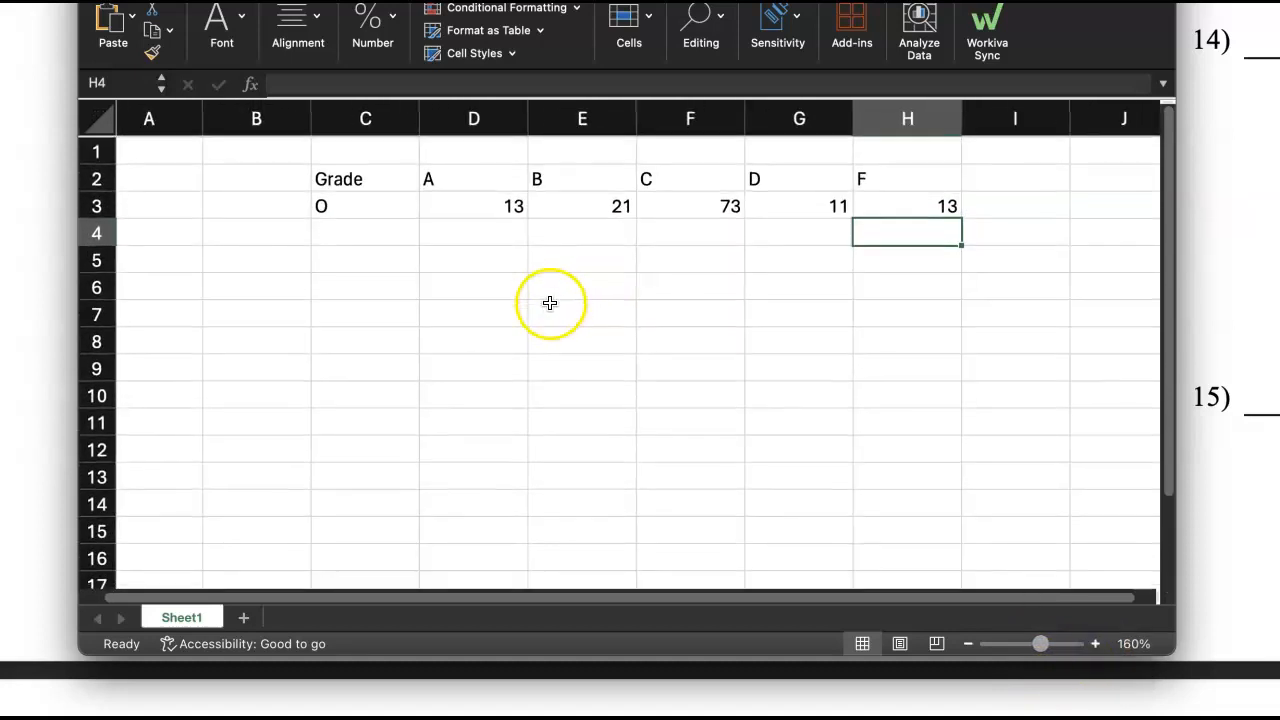
pyautogui.moveTo(766, 1); pyautogui.dragTo(820, 176)
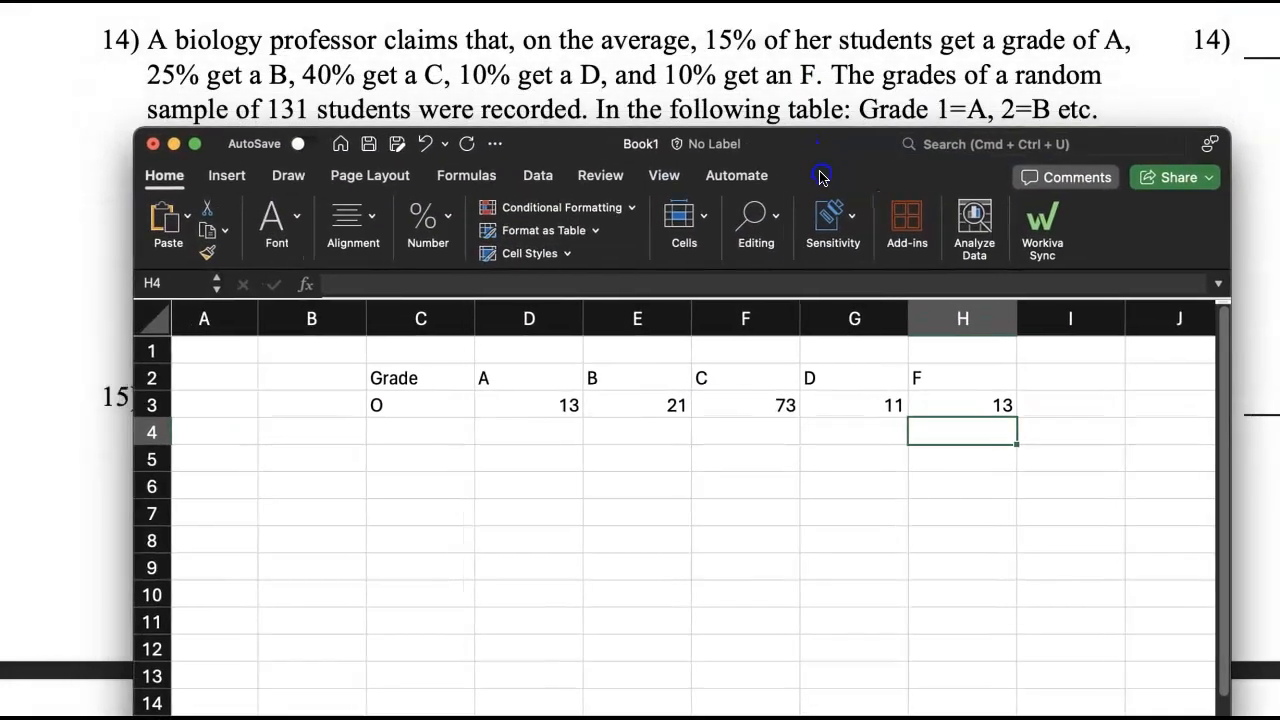
# Widen the workbook window and center the contents of C2:H3 horizontally and vertically.
pyautogui.moveTo(409, 377); pyautogui.dragTo(917, 408)
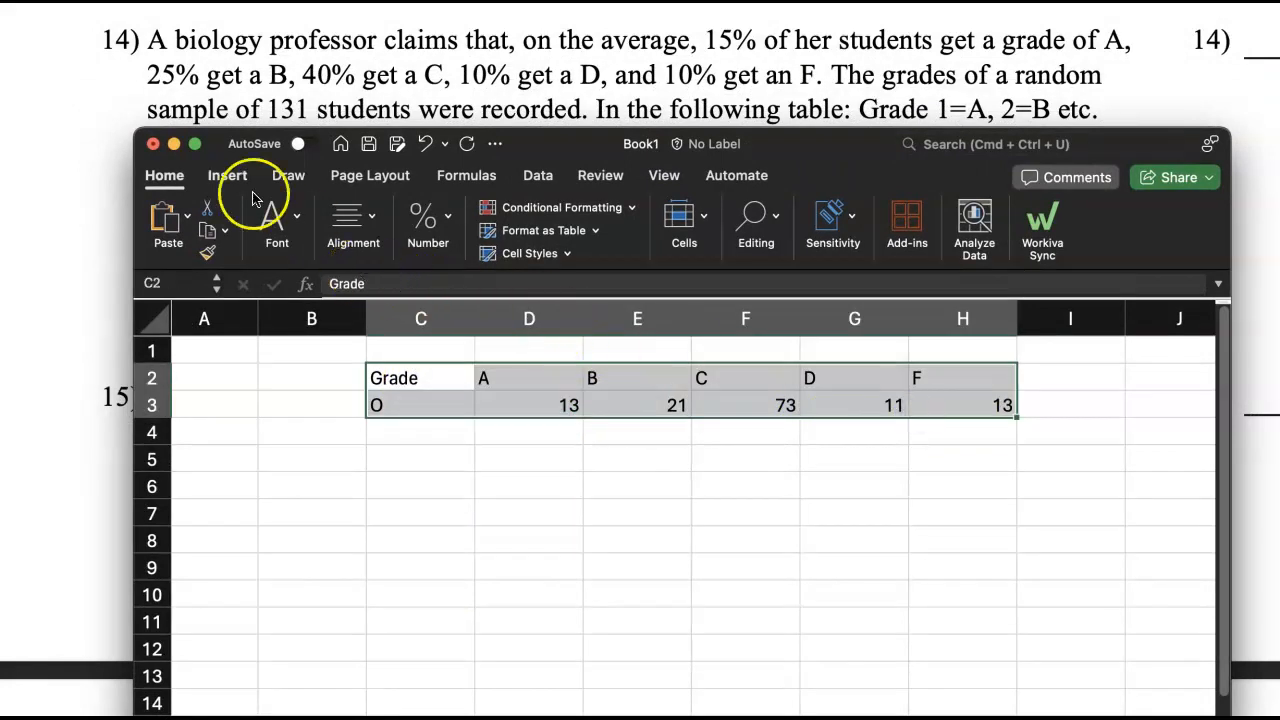
pyautogui.click(227, 175)
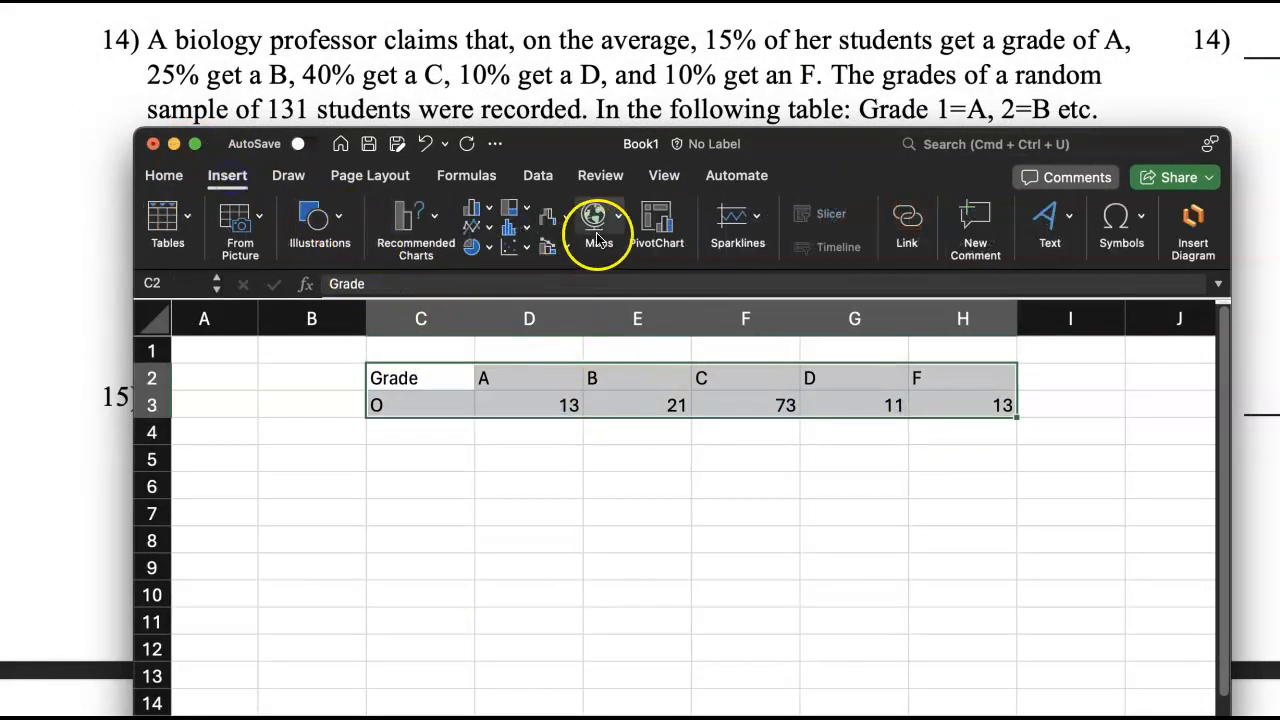
pyautogui.moveTo(133, 229); pyautogui.dragTo(0, 227)
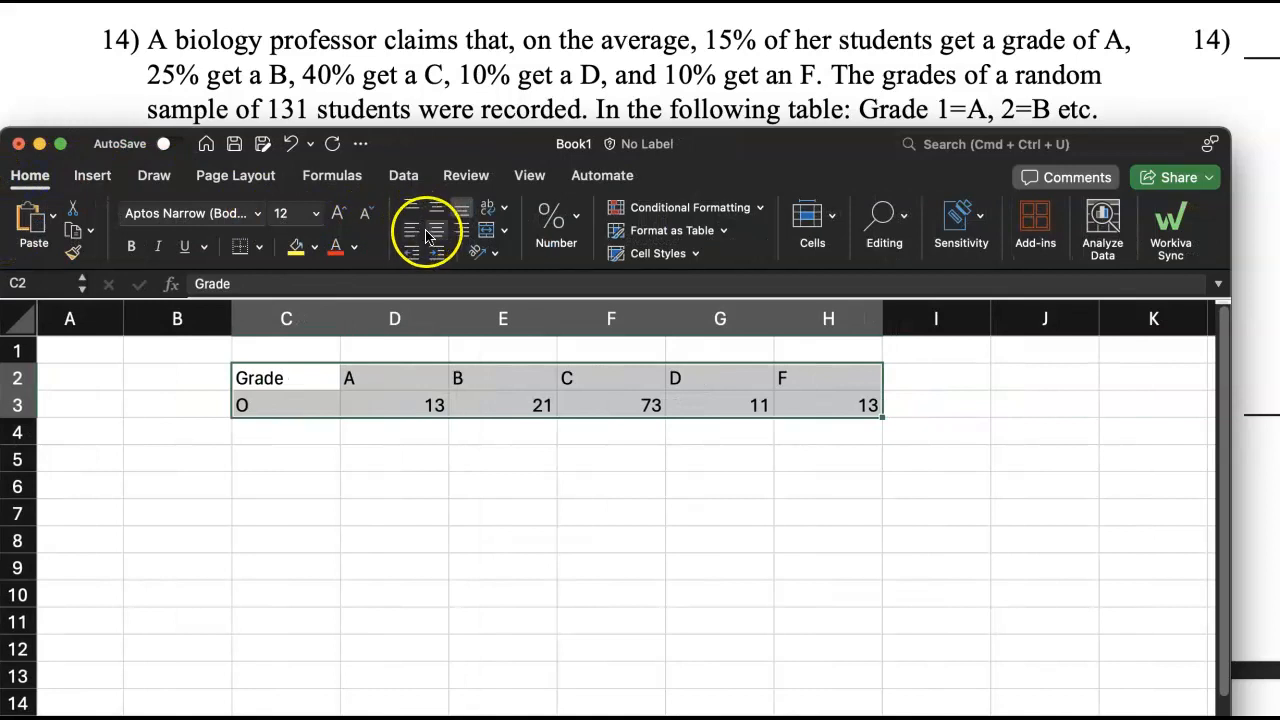
pyautogui.click(436, 230)
pyautogui.click(436, 207)
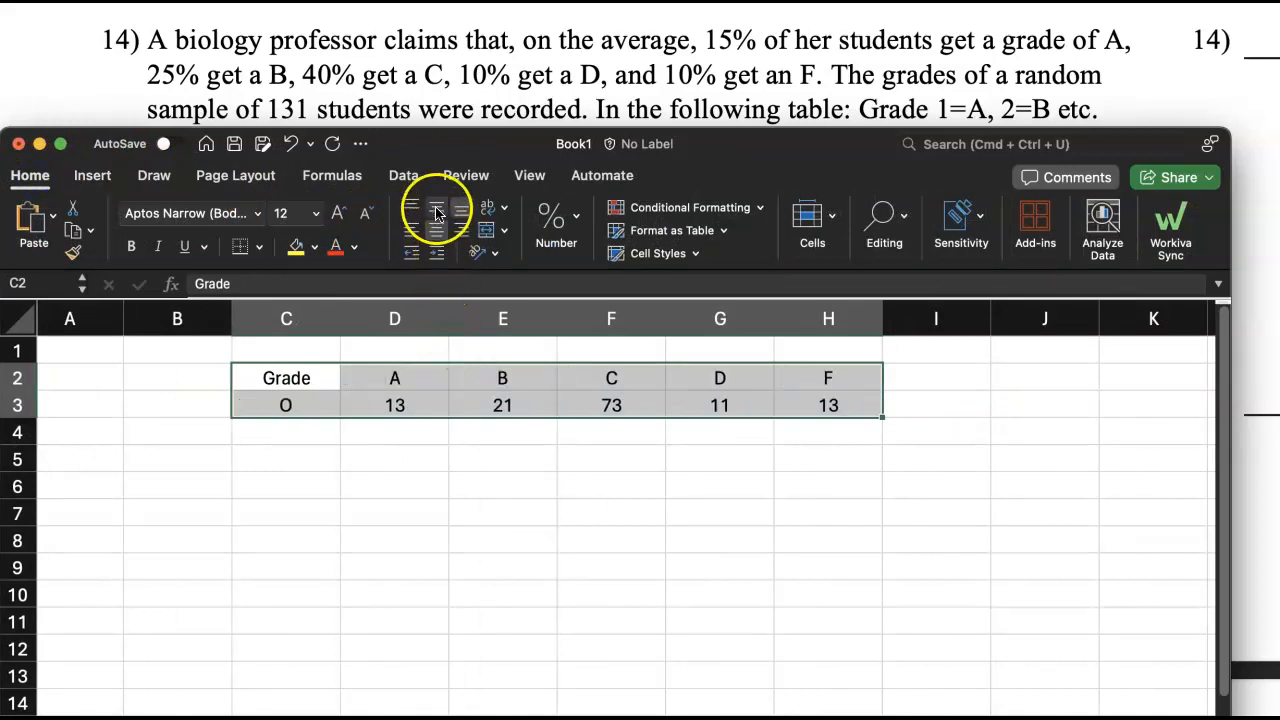
pyautogui.click(812, 404)
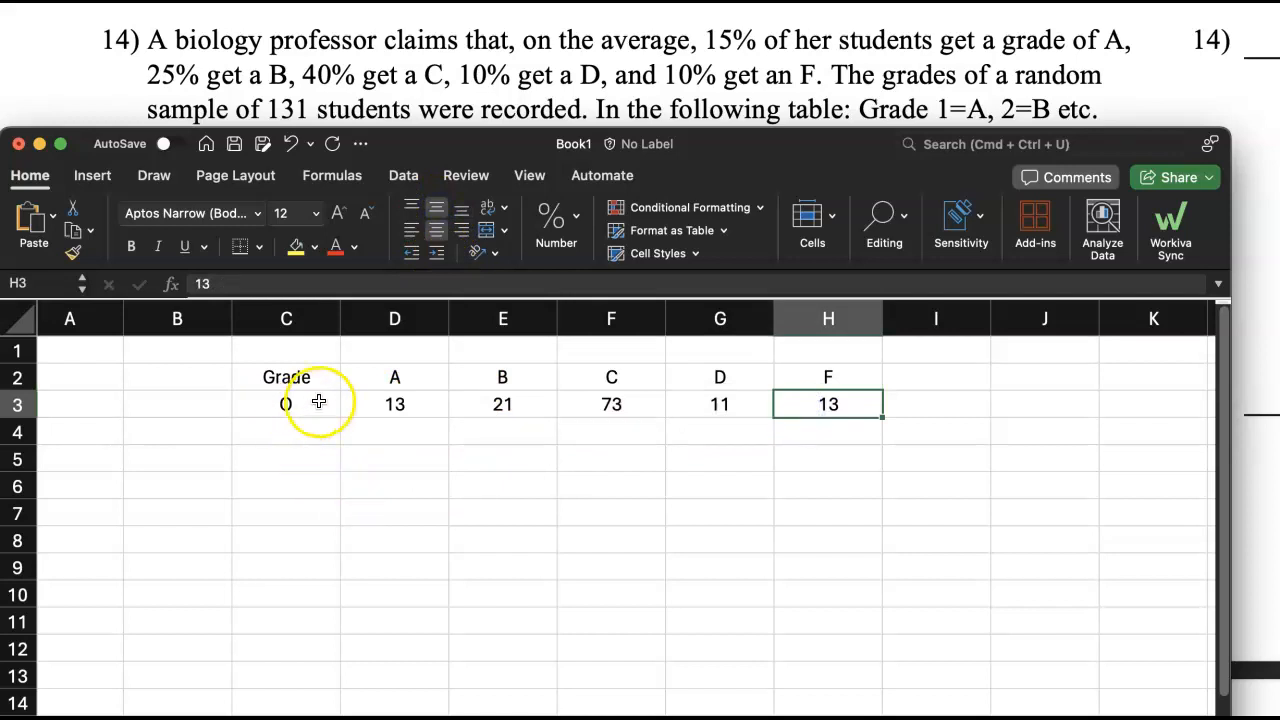
# Shade the observed row, C3:H3, with a light gray fill.
pyautogui.moveTo(335, 404); pyautogui.dragTo(783, 389)
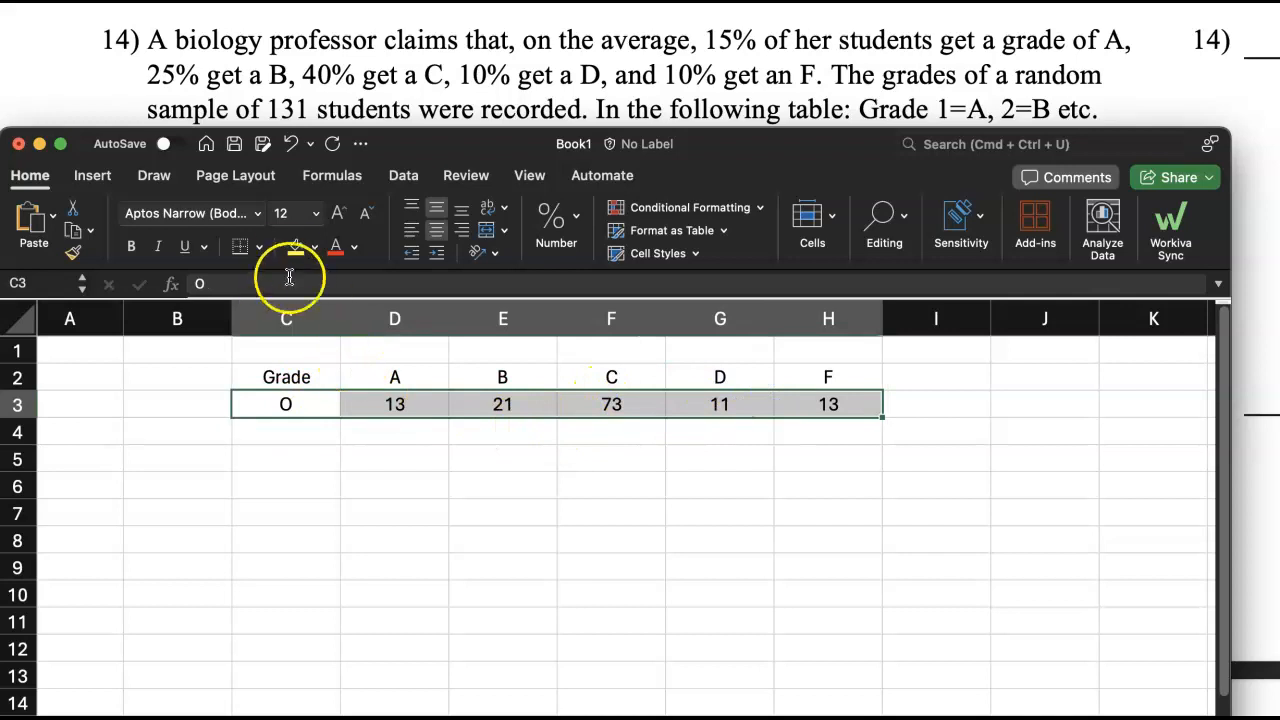
pyautogui.click(316, 252)
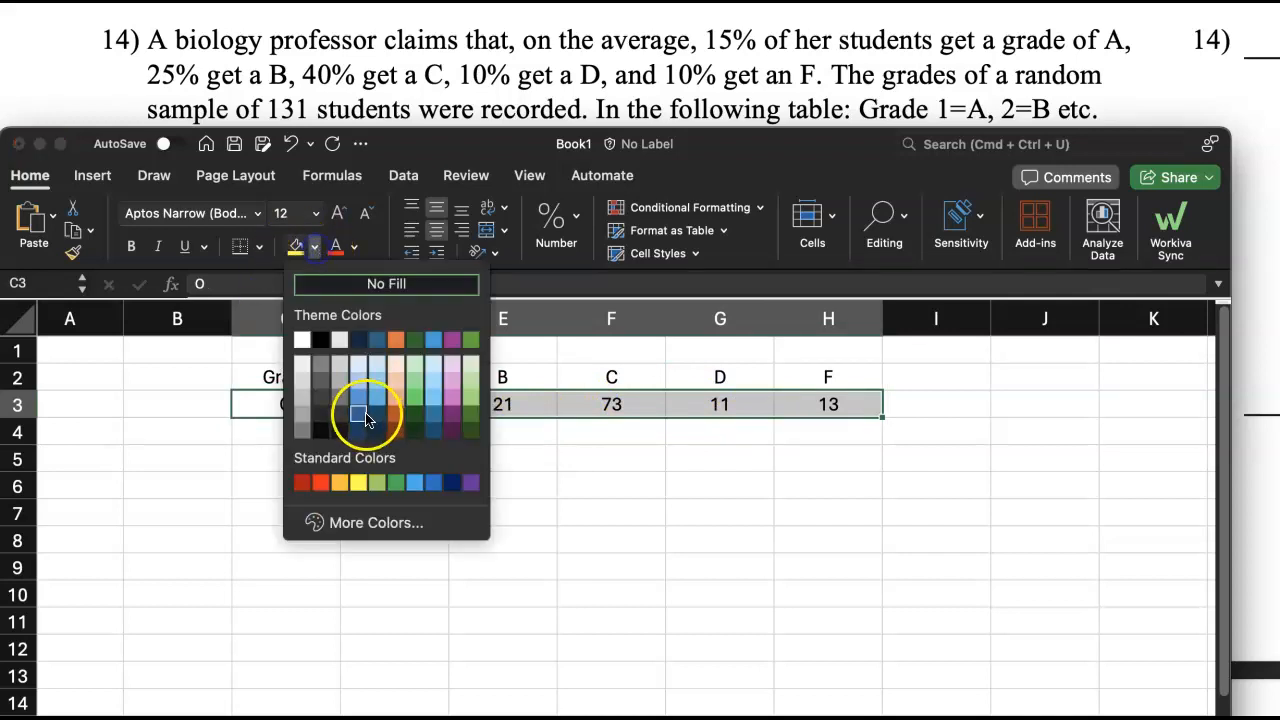
pyautogui.click(309, 380)
pyautogui.click(660, 465)
pyautogui.hscroll(-1, 669, 478)
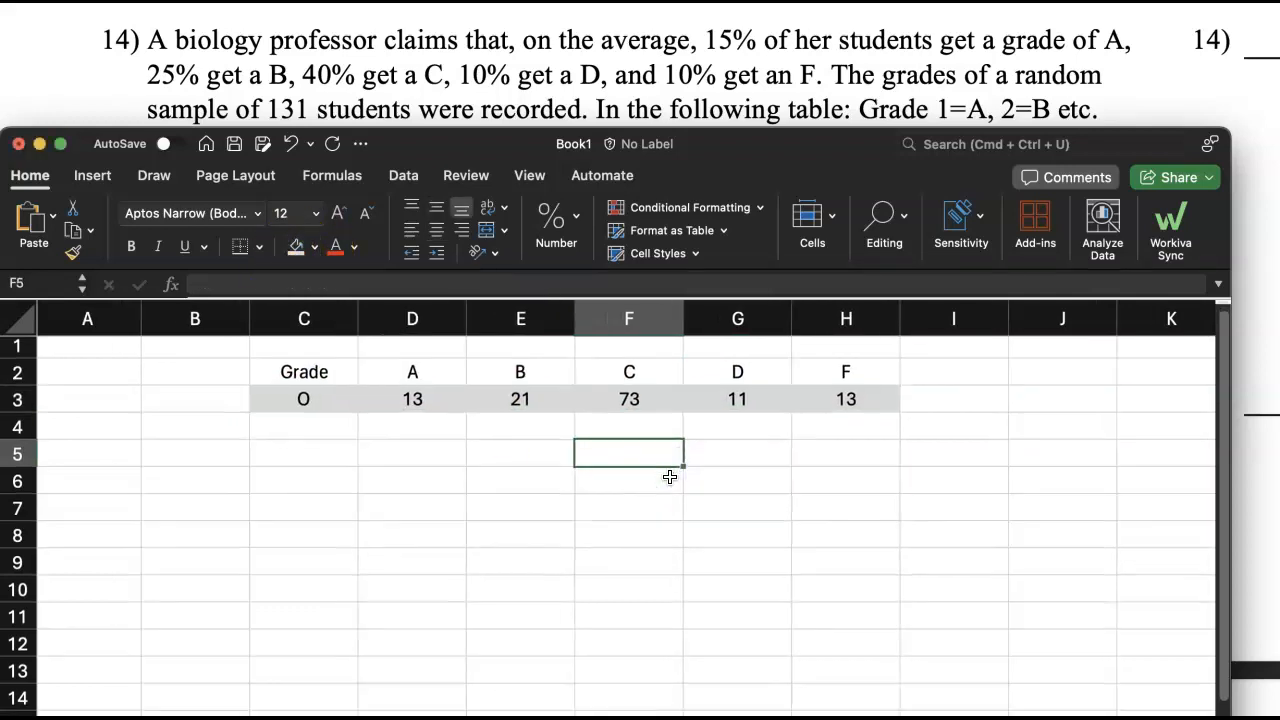
pyautogui.scroll(-1, 669, 478)
pyautogui.scroll(1, 572, 325)
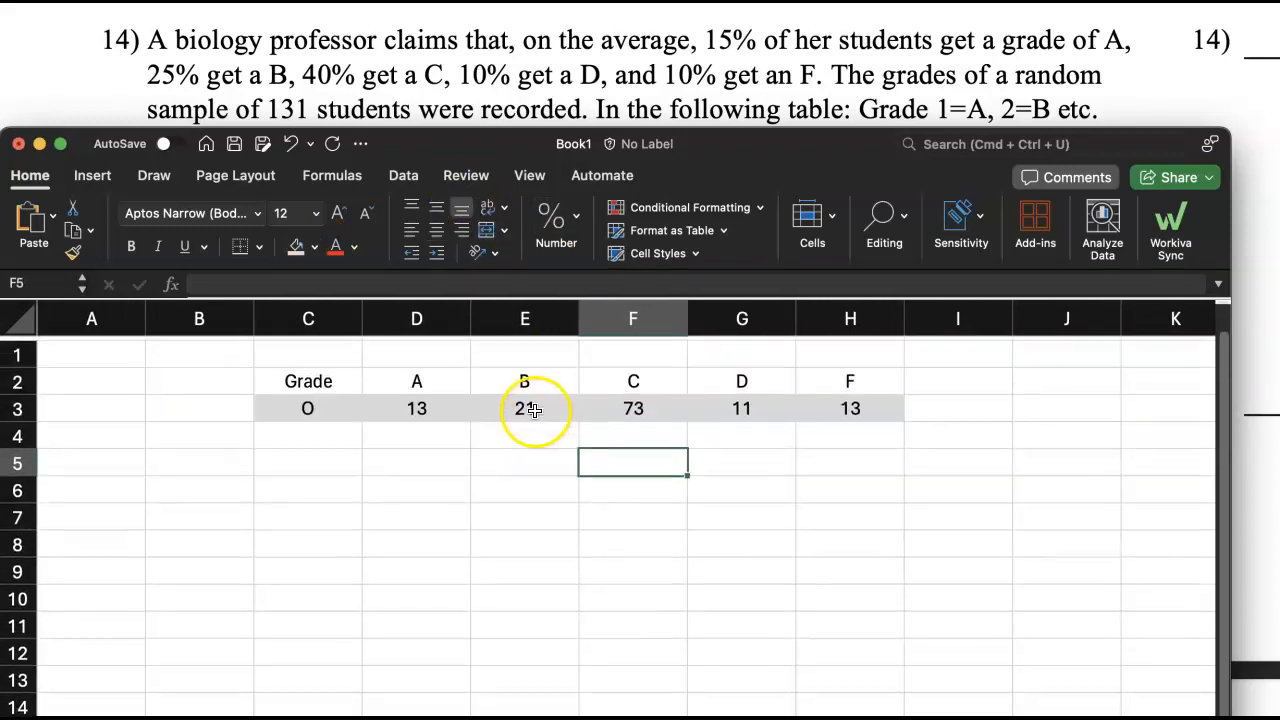
# Enter the label E for the expected row in cell C4 and center it horizontally and vertically.
pyautogui.moveTo(451, 145); pyautogui.dragTo(481, 170)
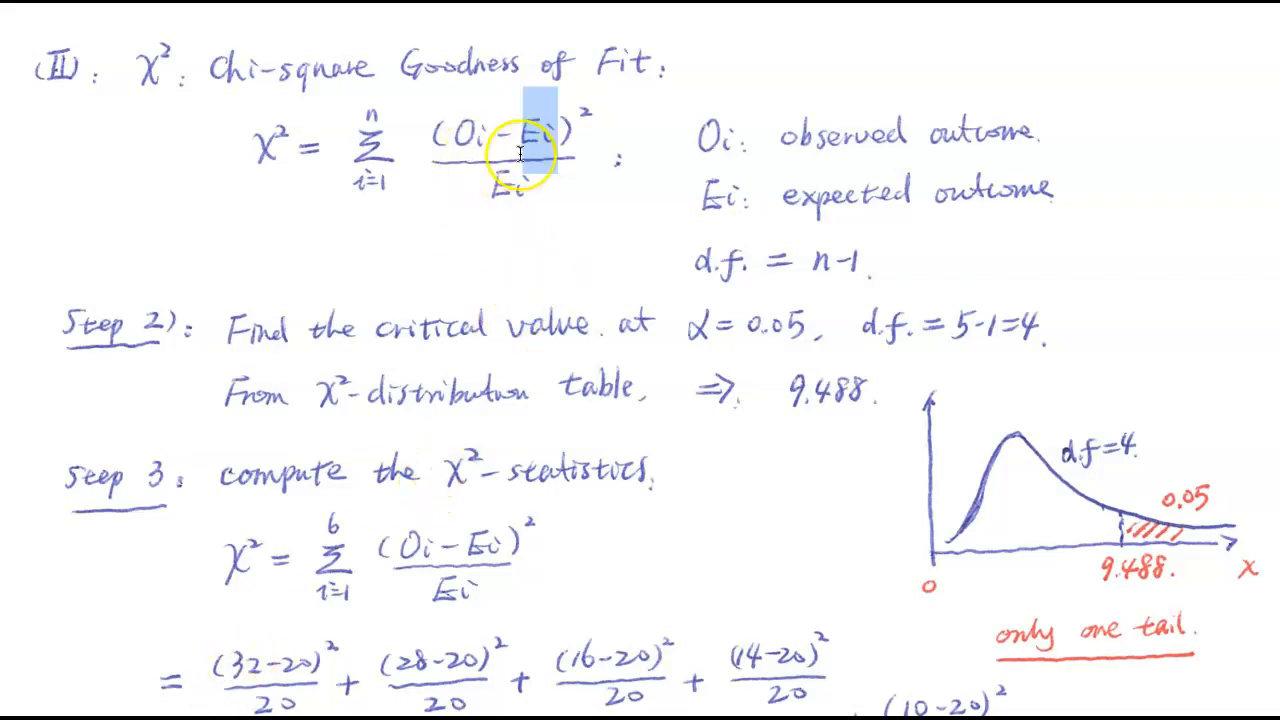
pyautogui.scroll(1, 495, 120)
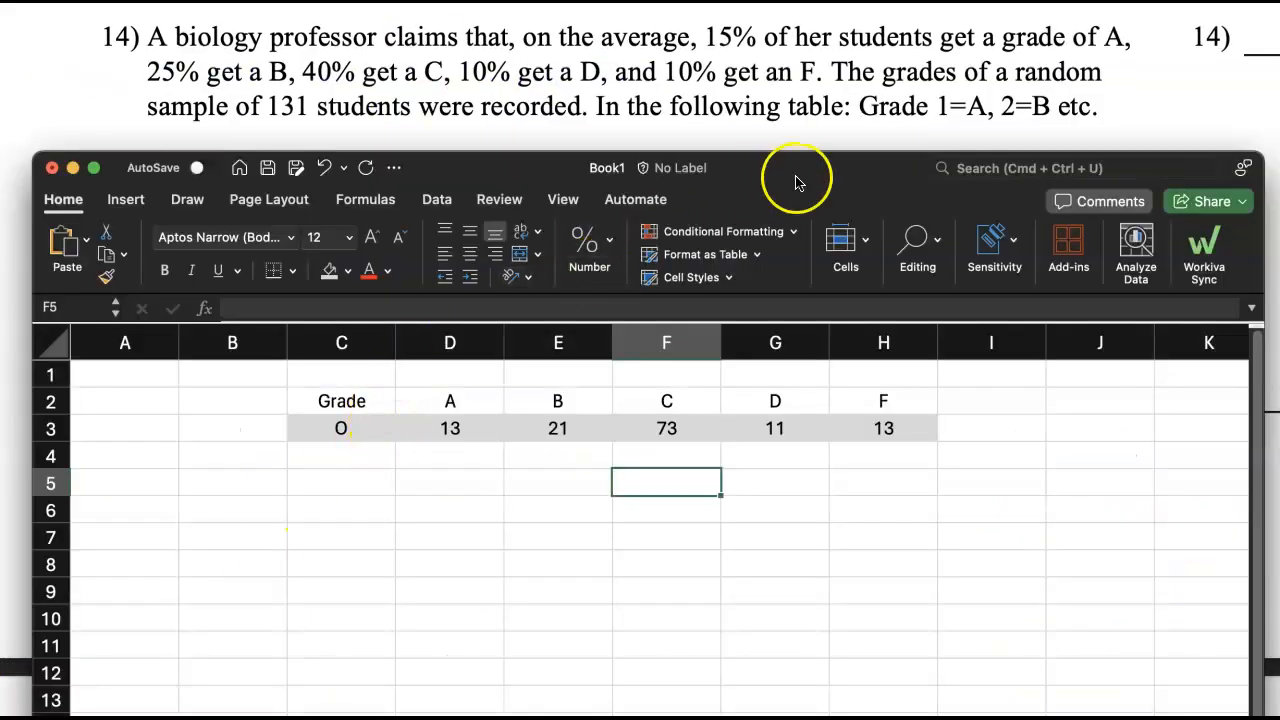
pyautogui.moveTo(797, 180); pyautogui.dragTo(860, 210)
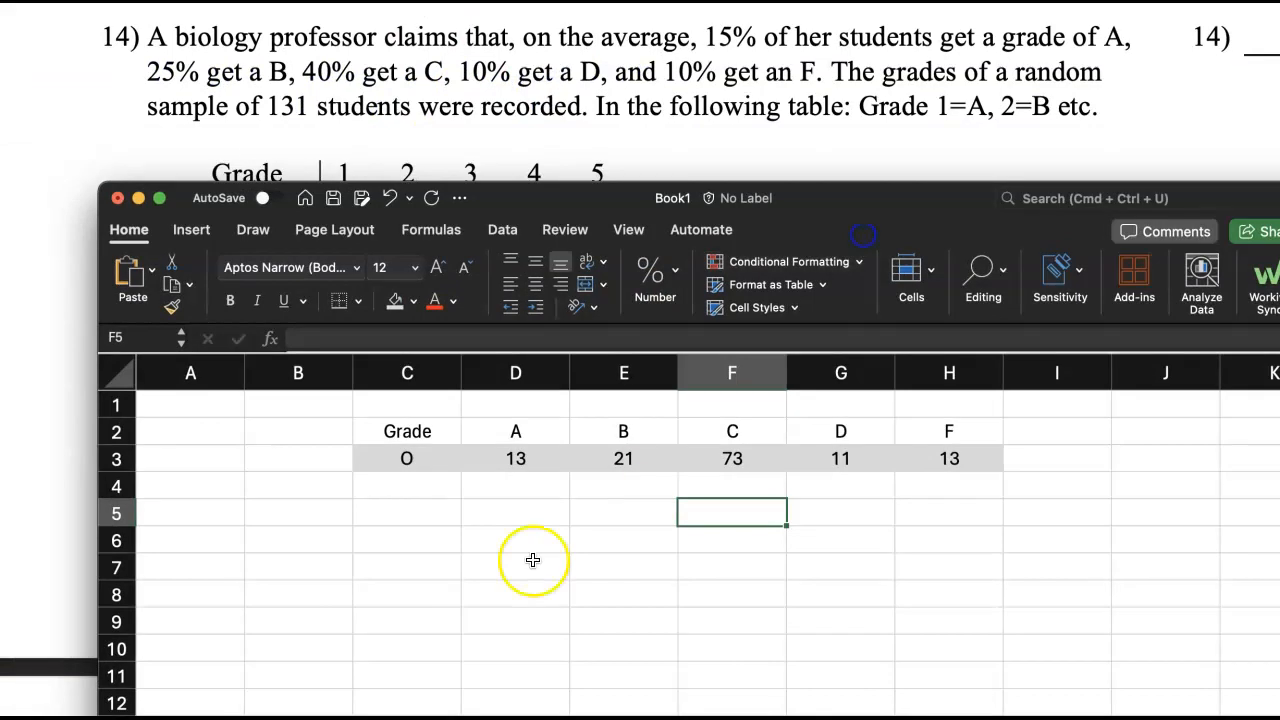
pyautogui.click(399, 488)
pyautogui.press('Return')
pyautogui.press('Up')
pyautogui.click(435, 302)
pyautogui.click(538, 287)
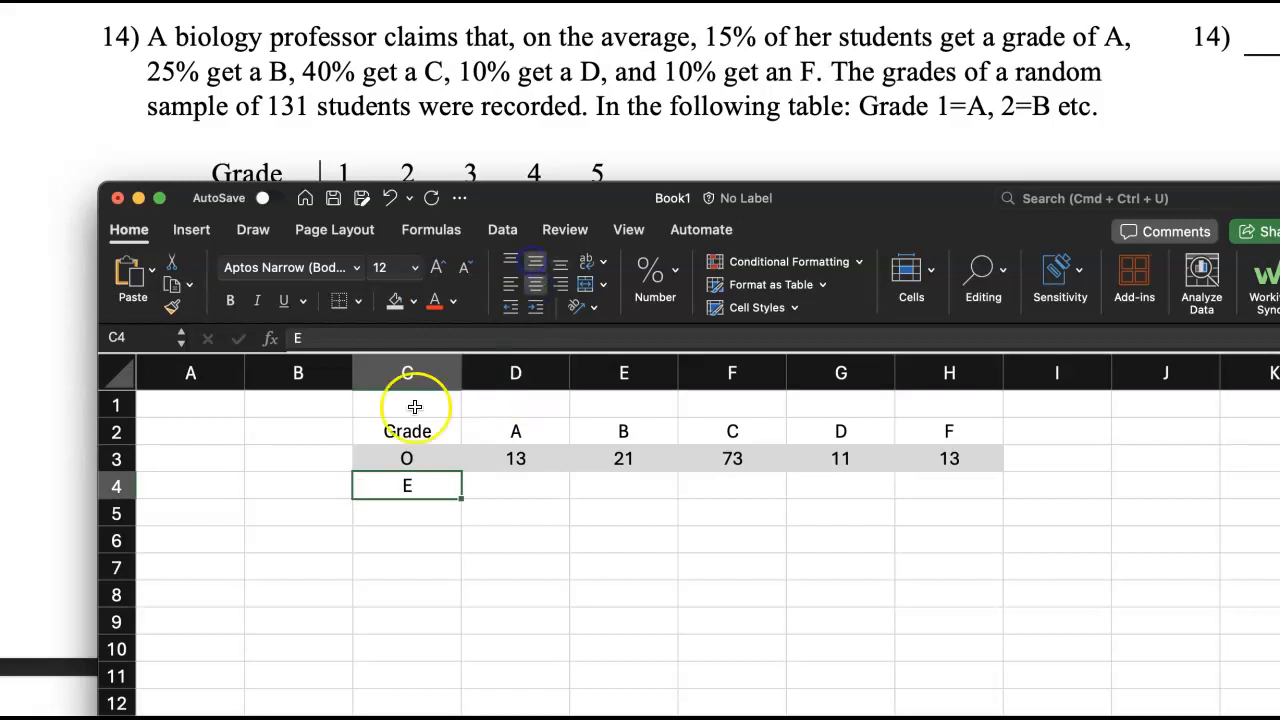
# Enter the heading Total in cell A2 and the sample size 131 in cell A3.
pyautogui.click(204, 438)
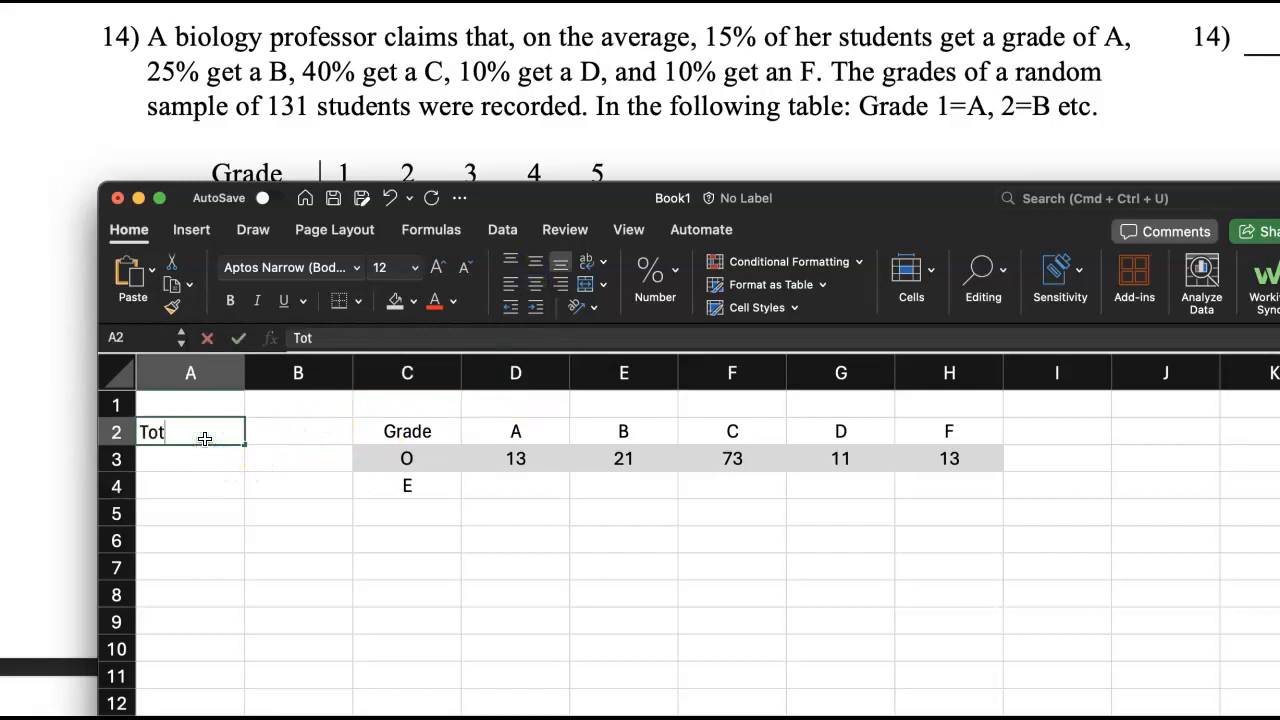
pyautogui.press('Return')
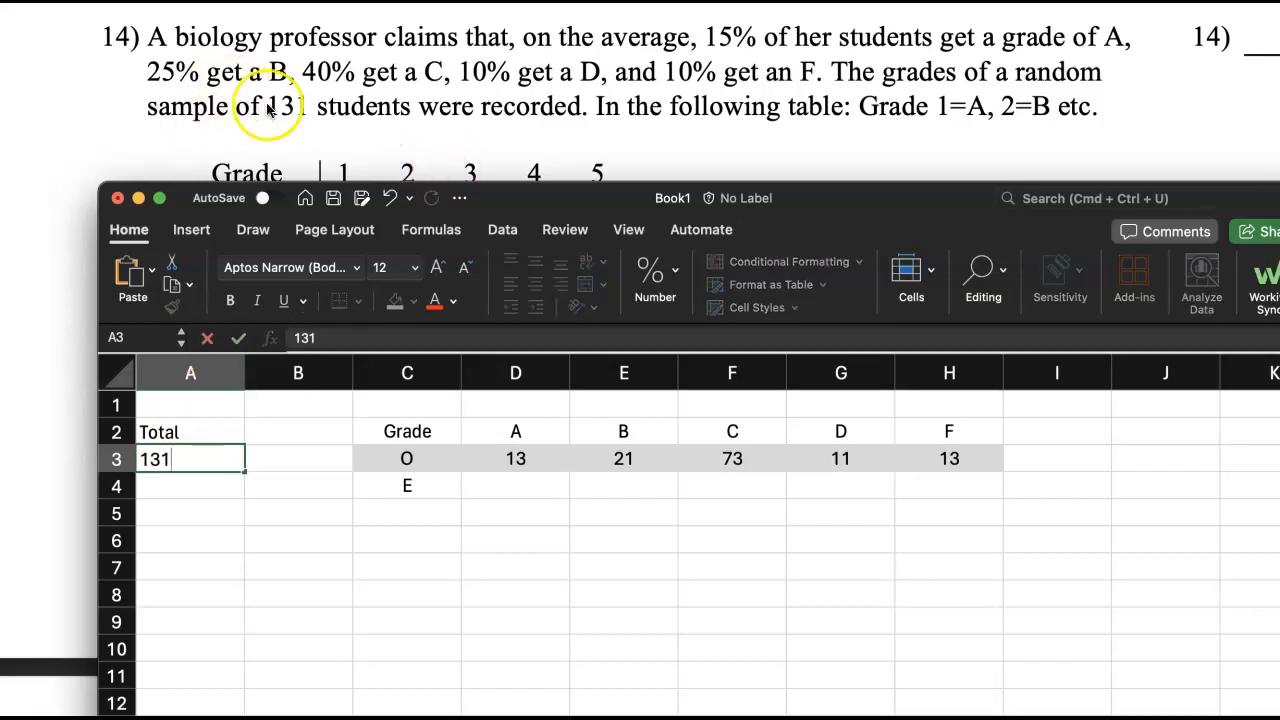
pyautogui.scroll(1, 299, 114)
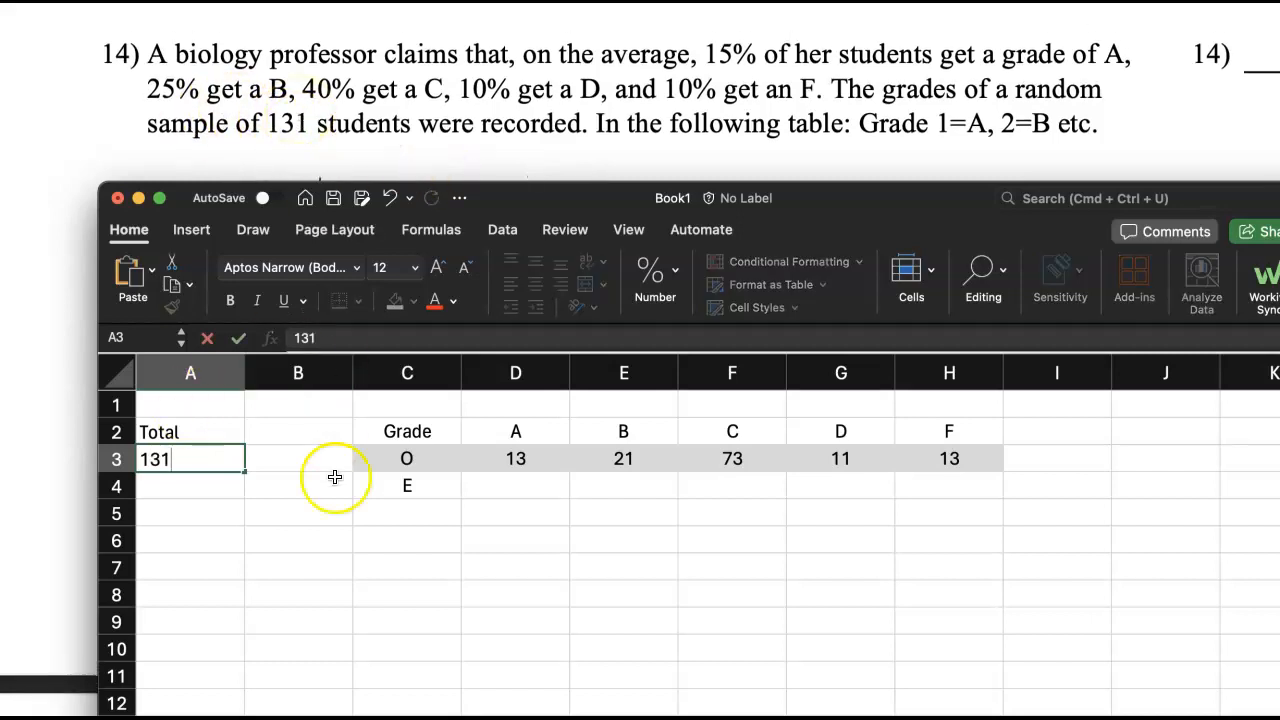
pyautogui.click(303, 458)
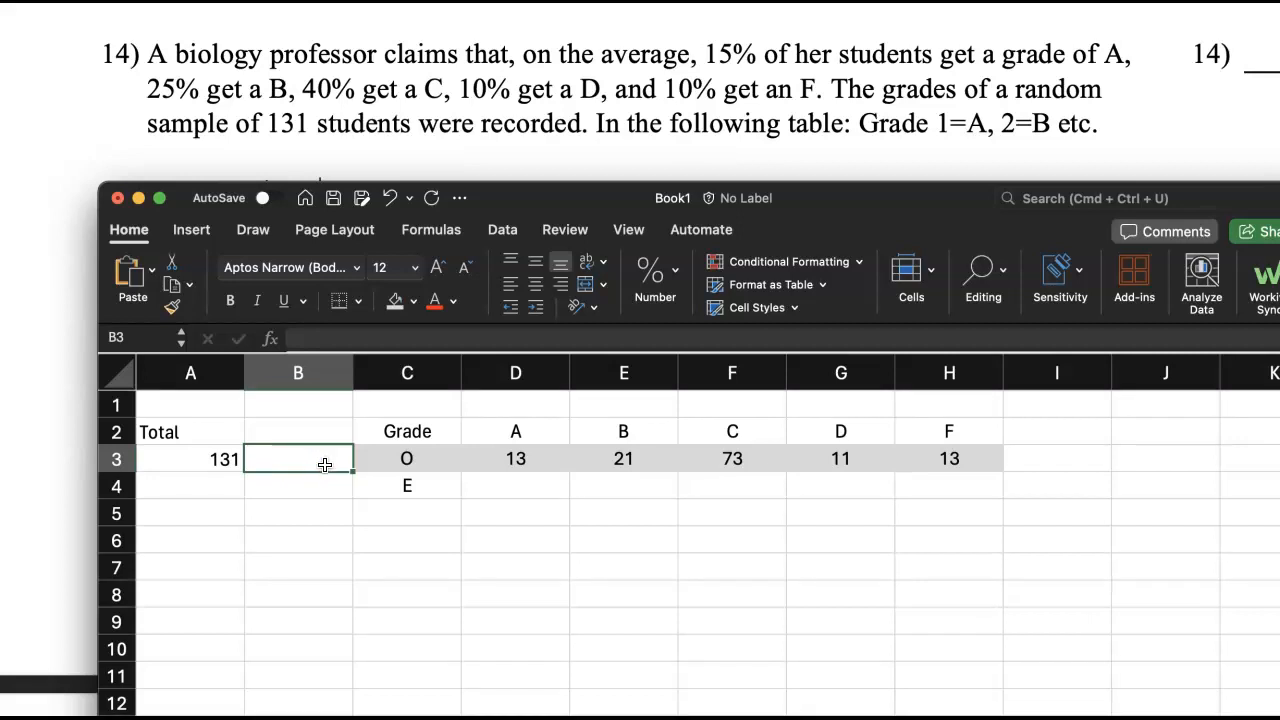
# Enter the claimed grade proportions 0.15, 0.25, 0.4, 0.1 and 0.1 in cells D1:H1 above the grade letters.
pyautogui.click(533, 408)
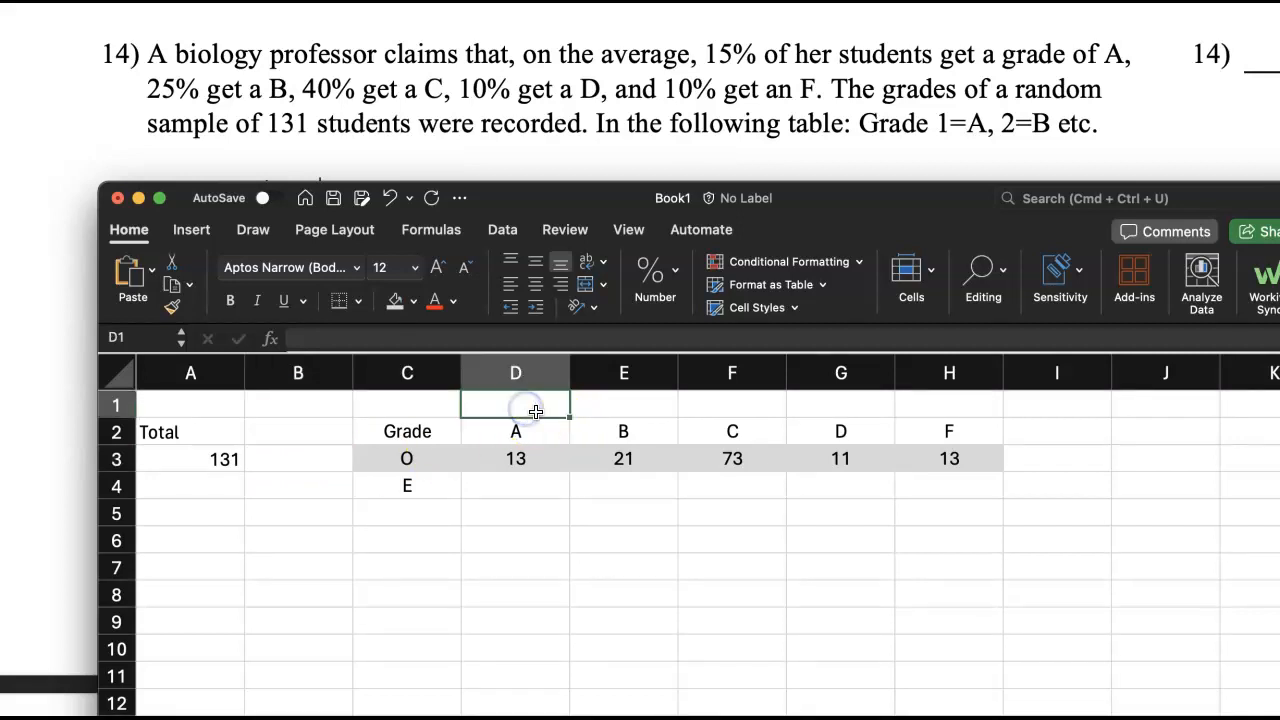
pyautogui.hscroll(1, 535, 412)
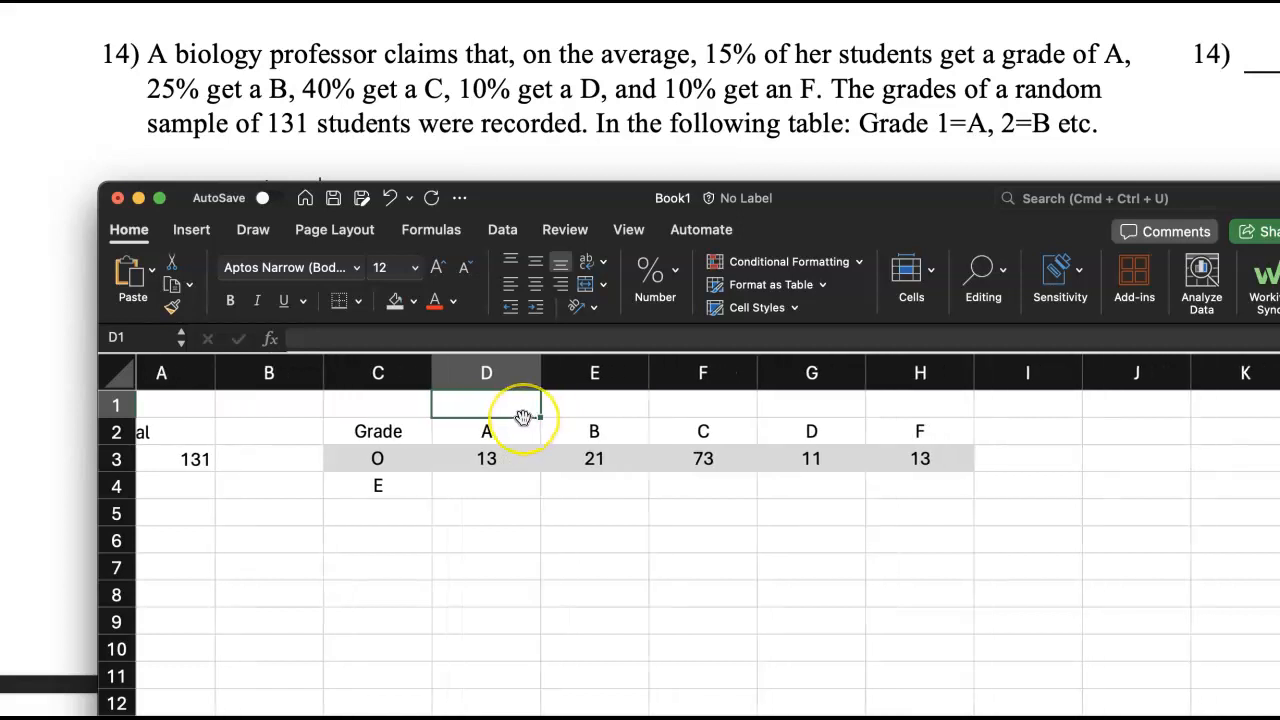
pyautogui.press('Tab')
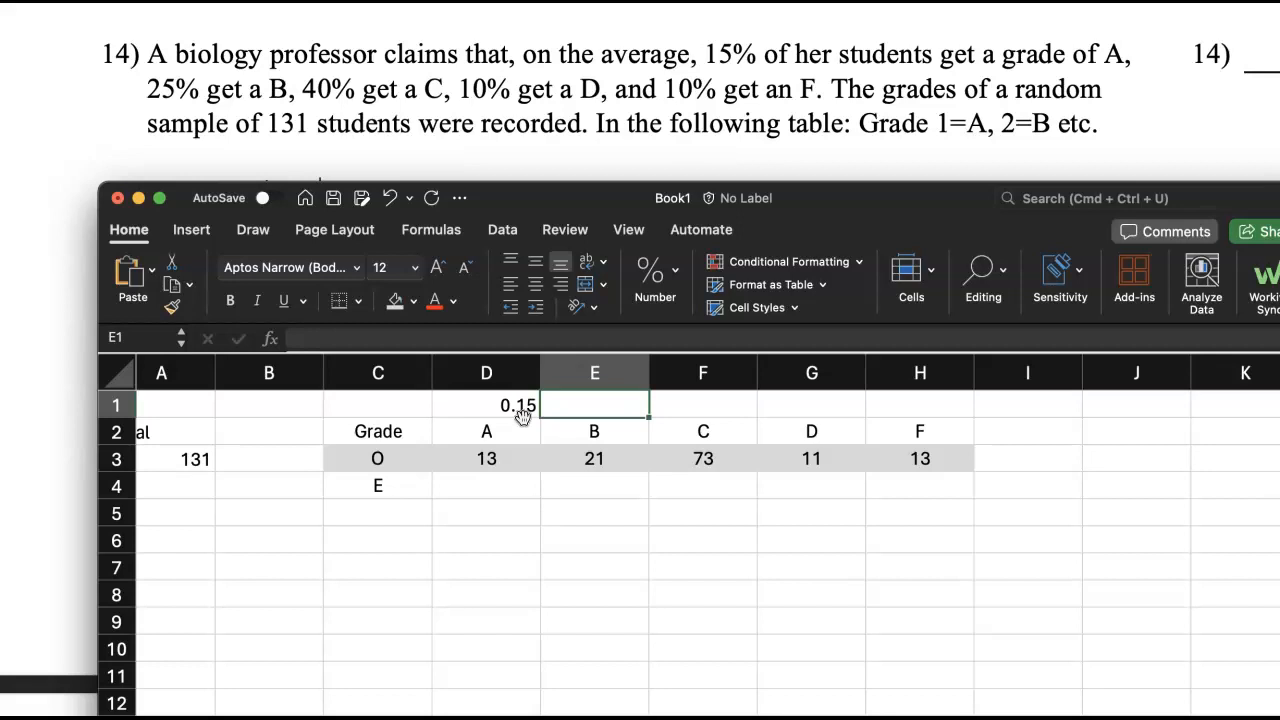
pyautogui.press('Tab')
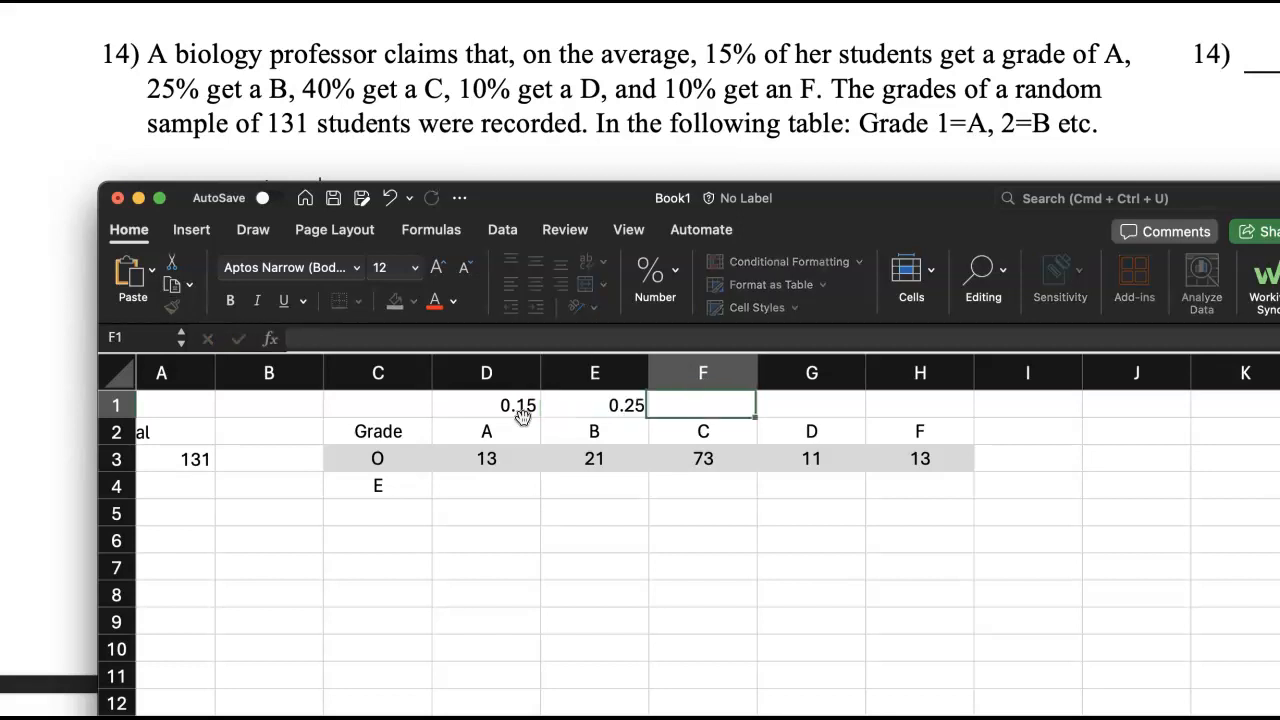
pyautogui.write('0.4')
pyautogui.press('Tab')
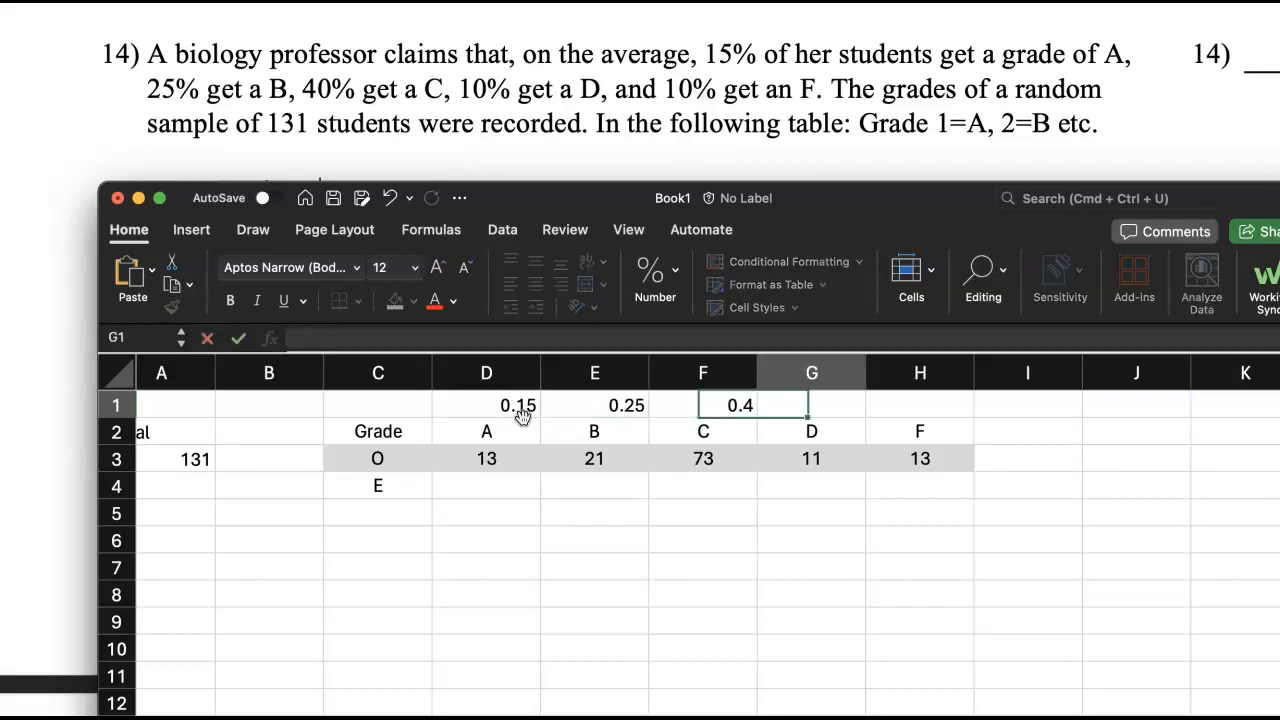
pyautogui.write('0.')
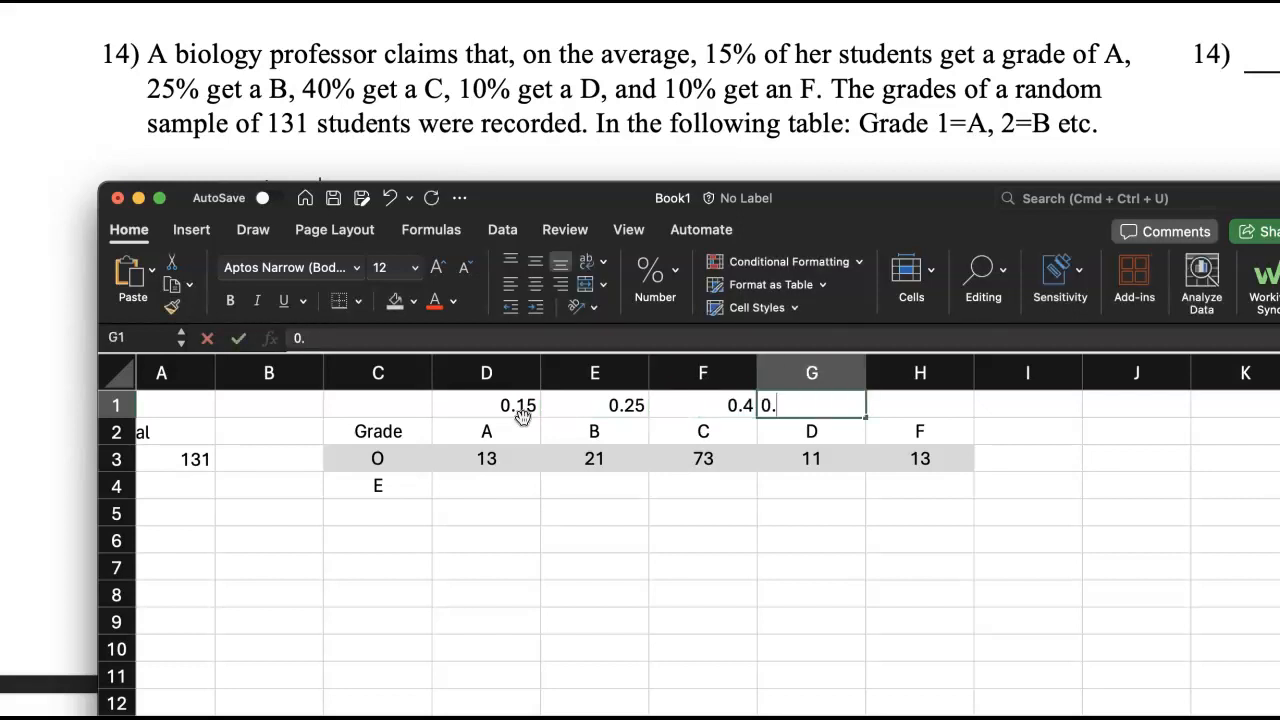
pyautogui.write('1')
pyautogui.press('Tab')
pyautogui.write('0.1')
pyautogui.press('Return')
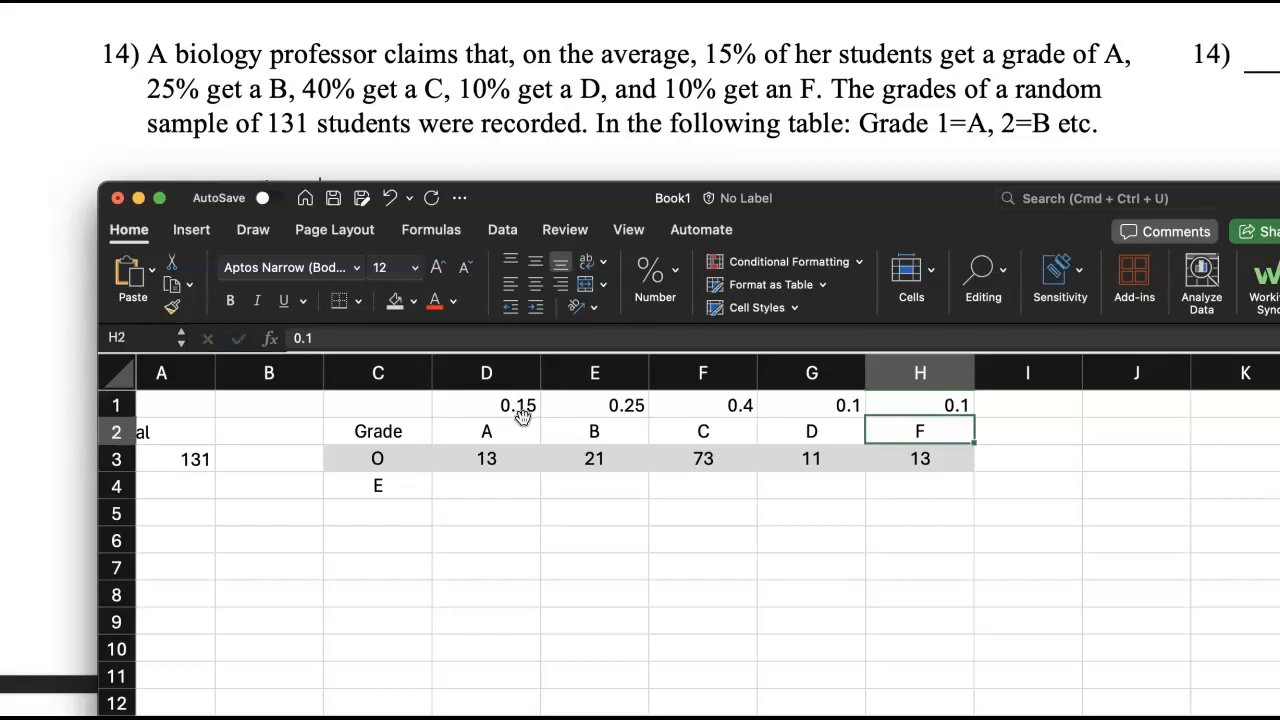
# Center the proportions in D1:H1 horizontally and vertically and shade them with the light gray fill.
pyautogui.hscroll(-1, 521, 416)
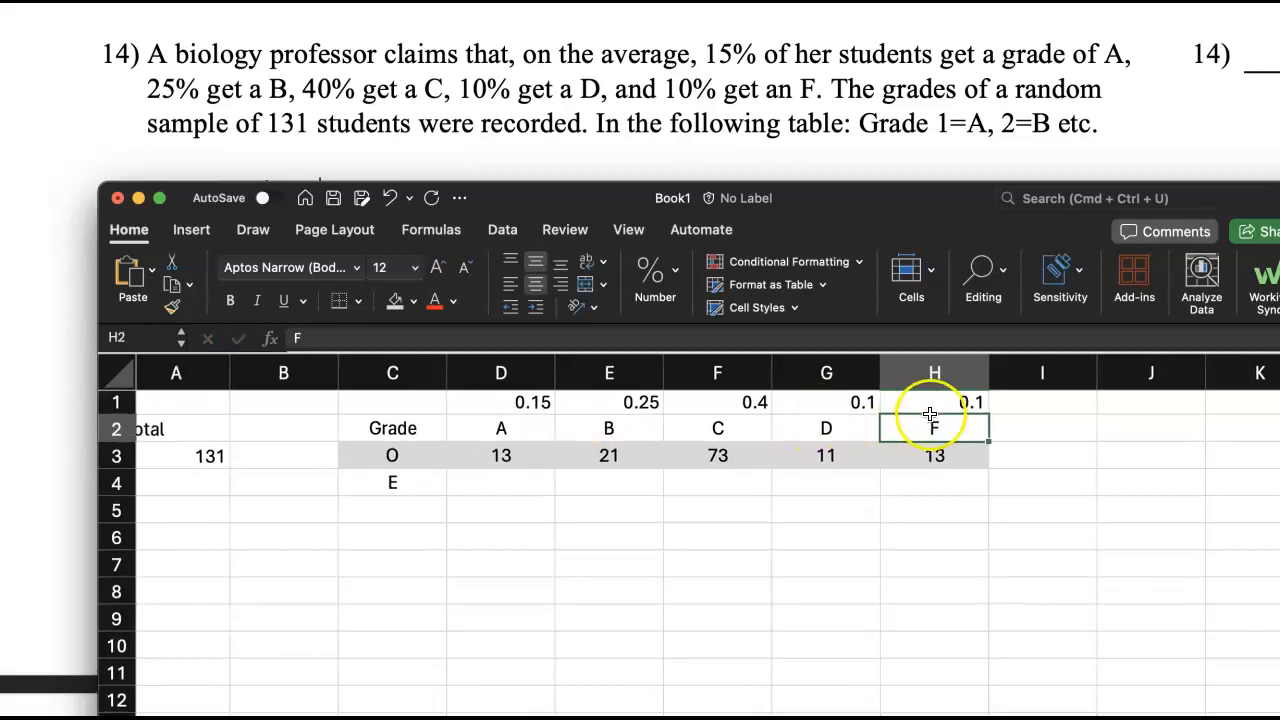
pyautogui.click(929, 405)
pyautogui.moveTo(929, 405); pyautogui.dragTo(522, 408)
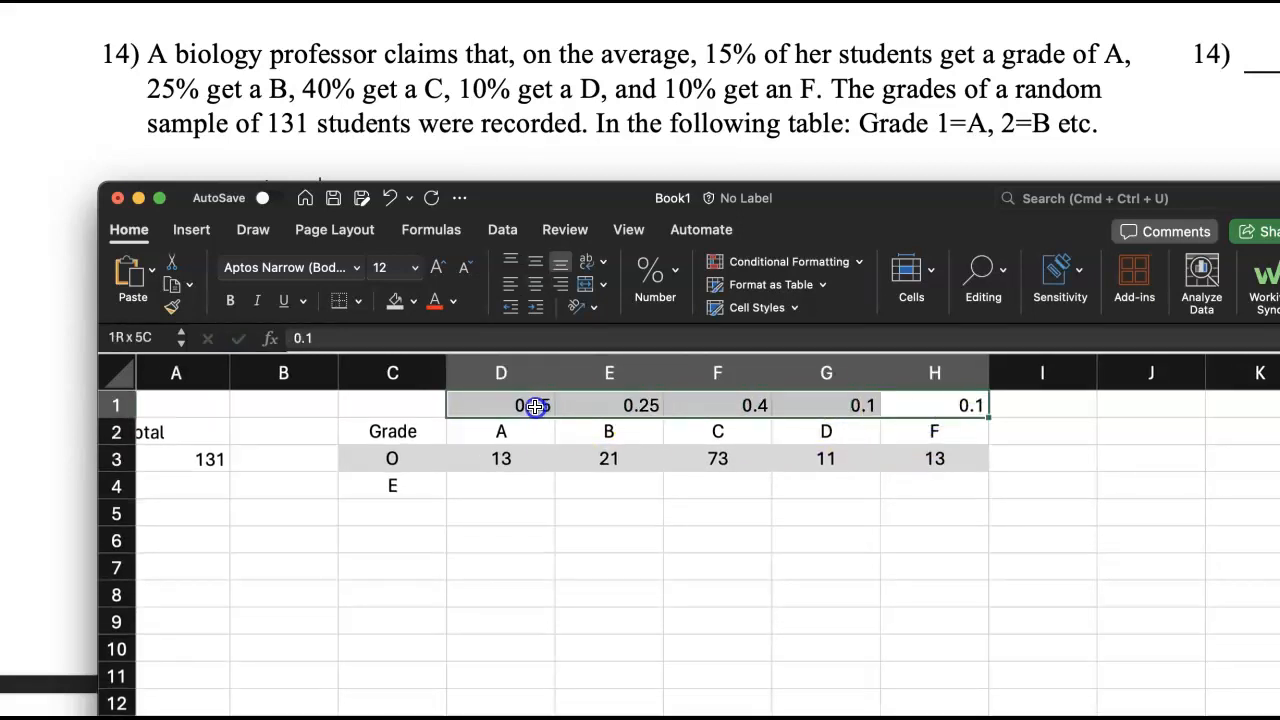
pyautogui.click(535, 284)
pyautogui.click(537, 261)
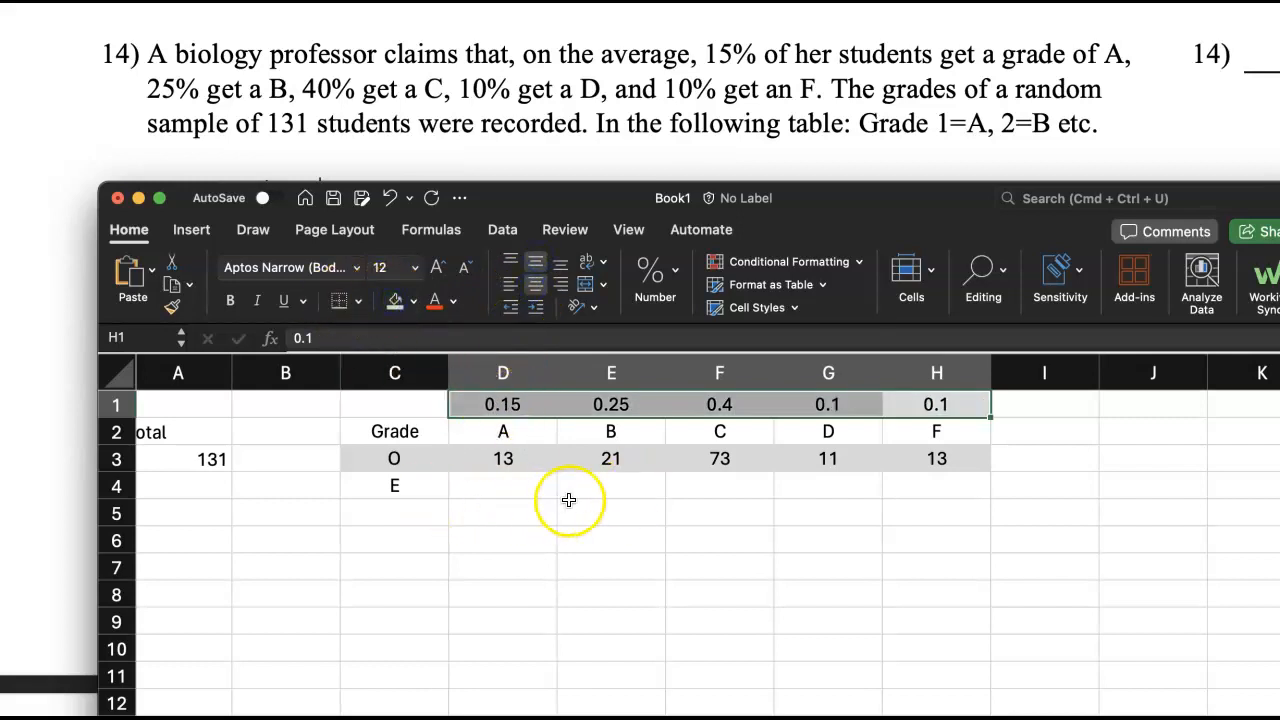
# Calculate the expected count for grade A in cell D4 with the formula =A3*D1.
pyautogui.click(479, 491)
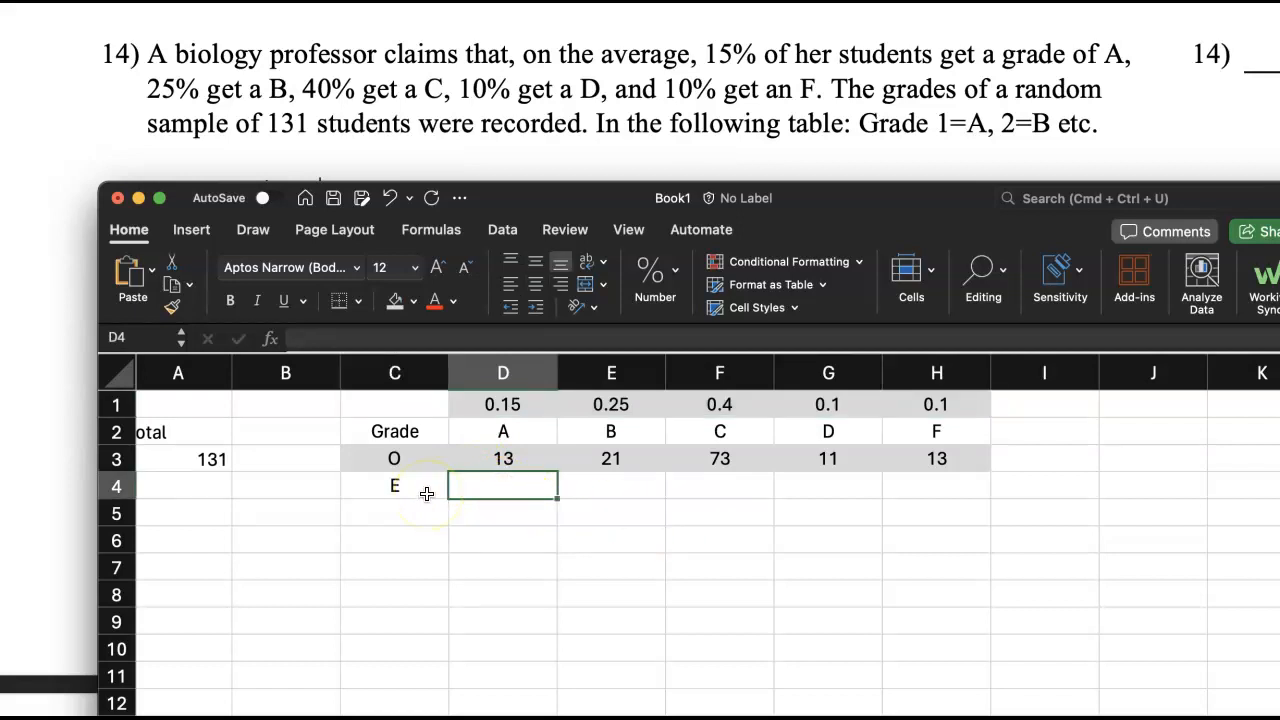
pyautogui.hscroll(1, 440, 490)
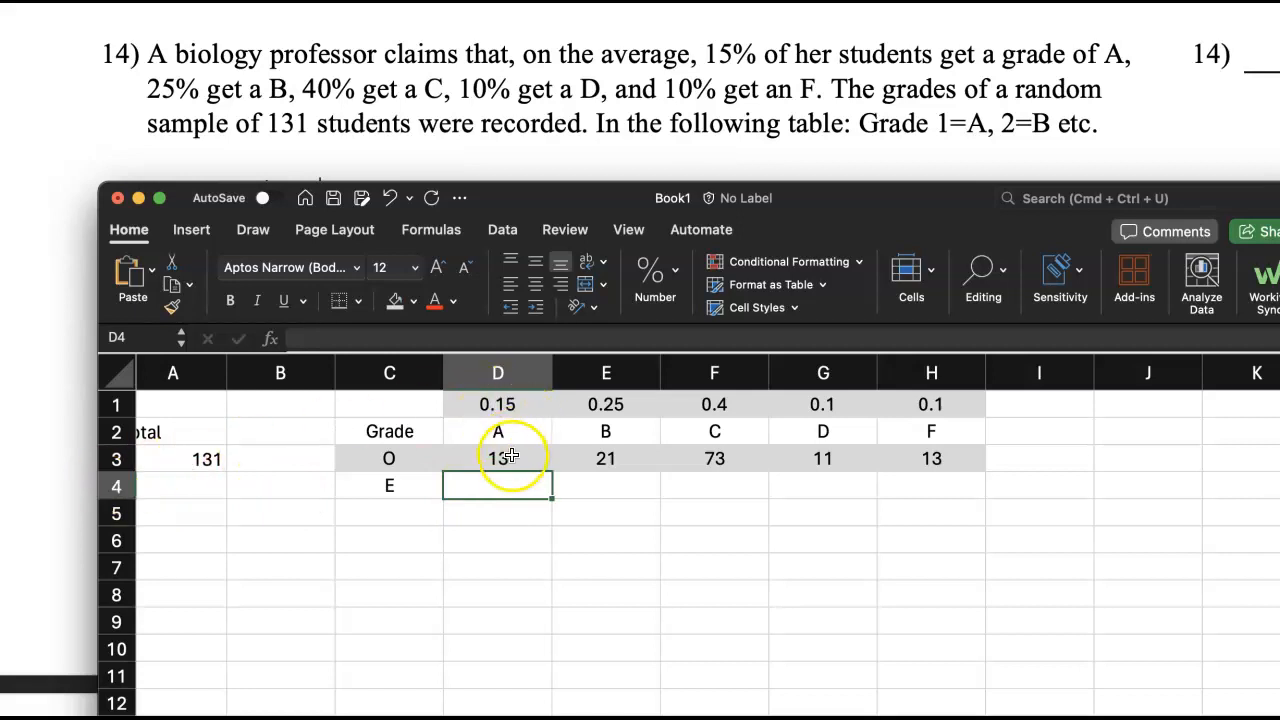
pyautogui.write('=')
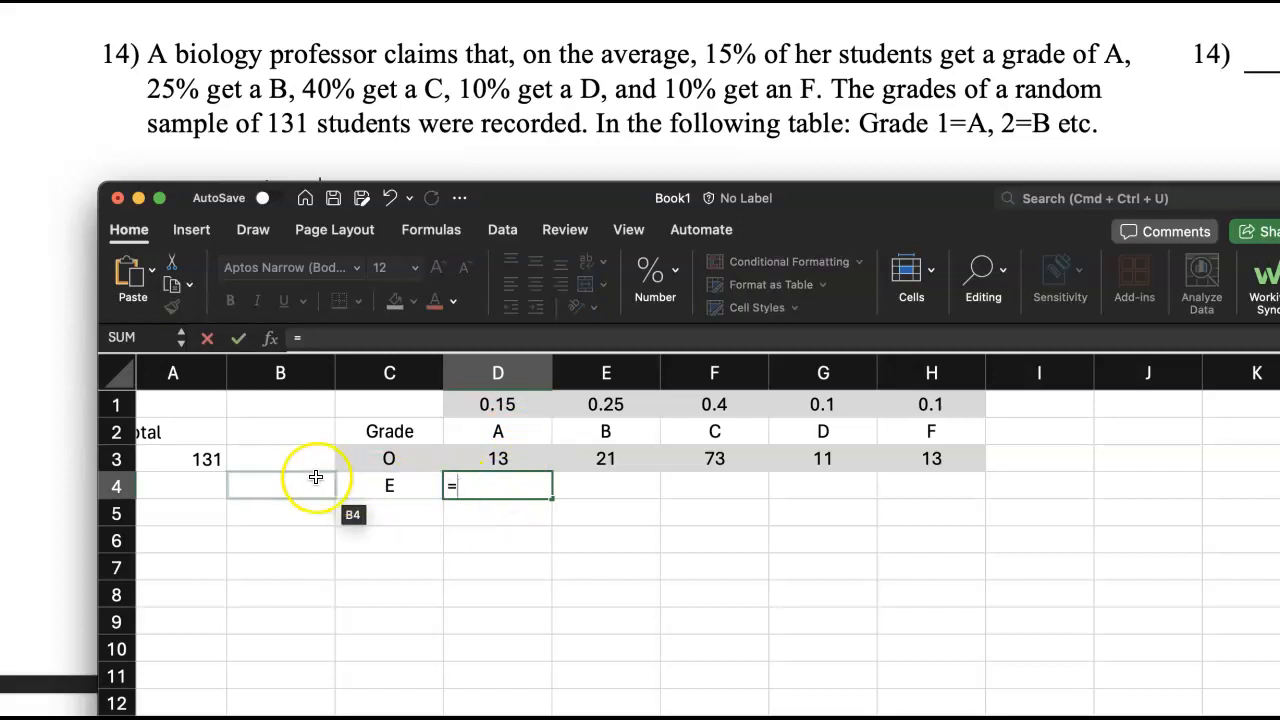
pyautogui.click(203, 459)
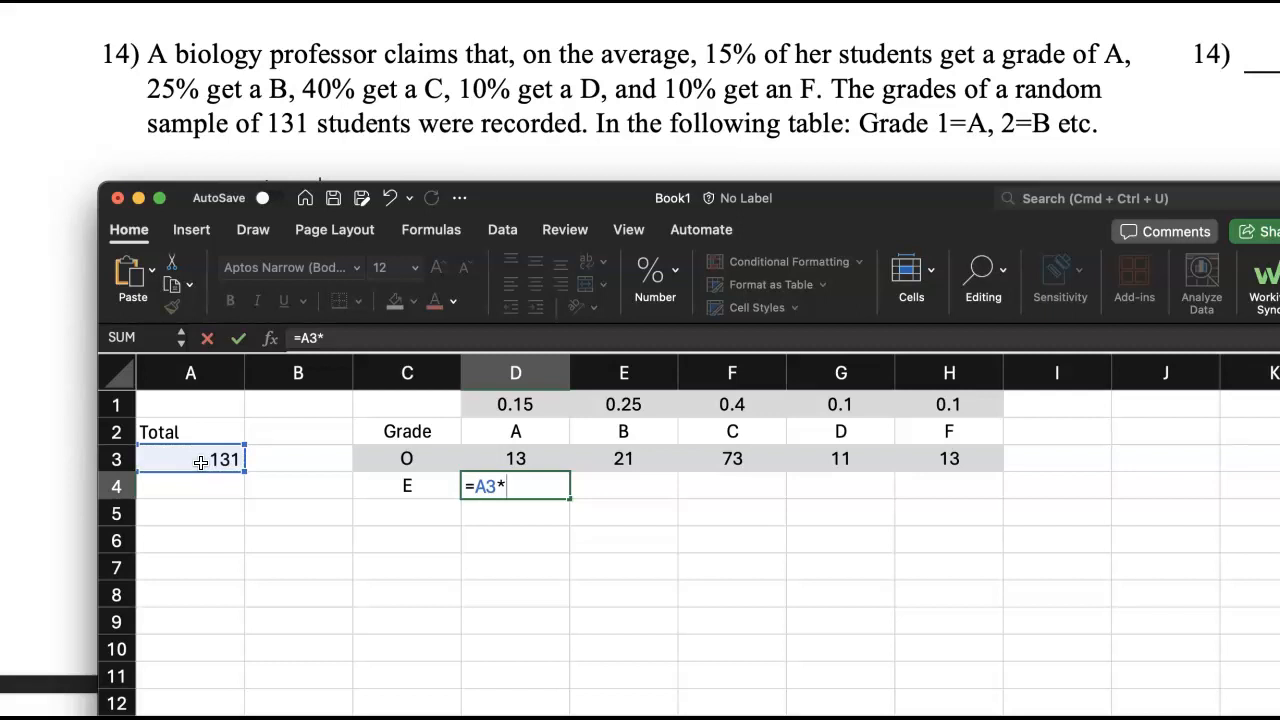
pyautogui.click(498, 405)
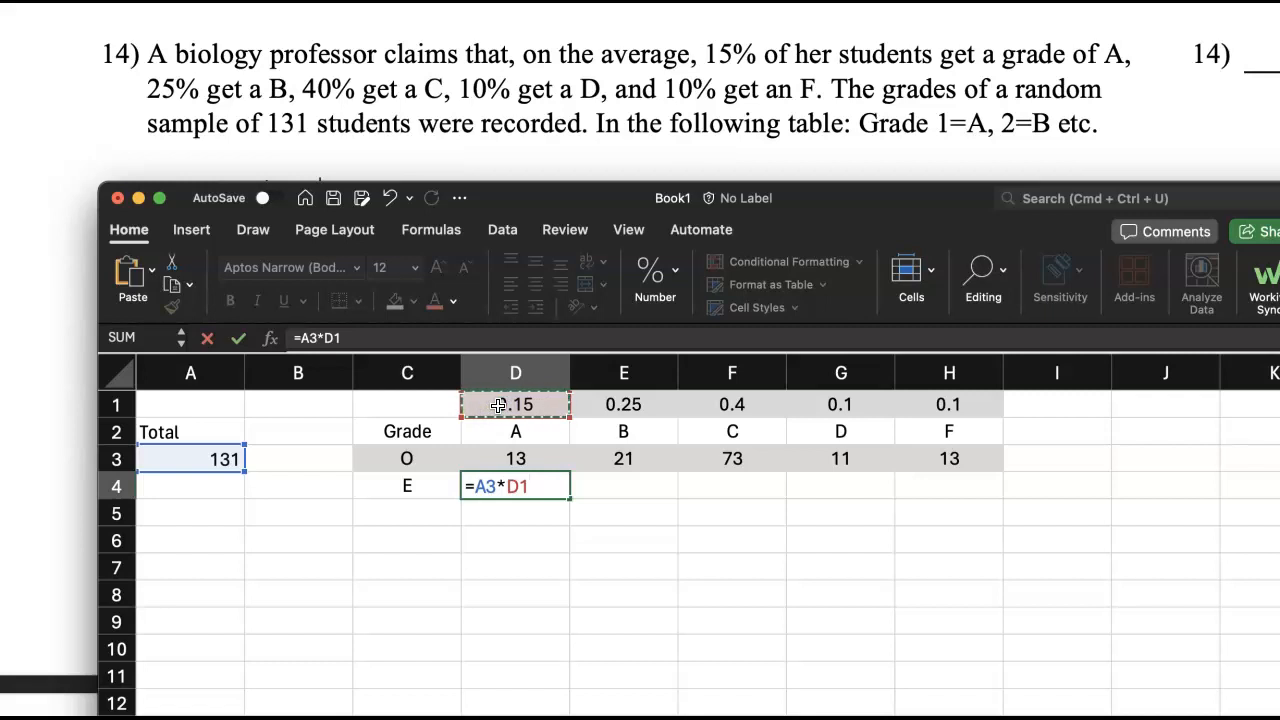
pyautogui.click(508, 406)
pyautogui.press('Return')
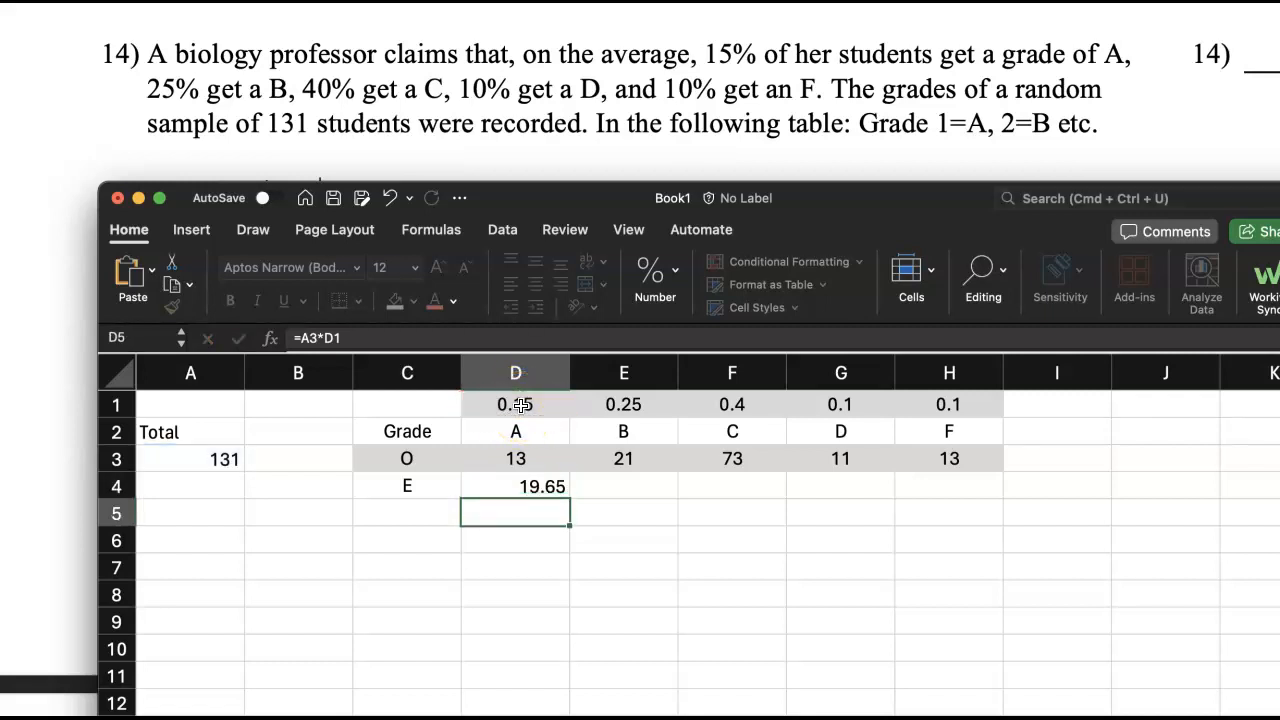
pyautogui.click(510, 485)
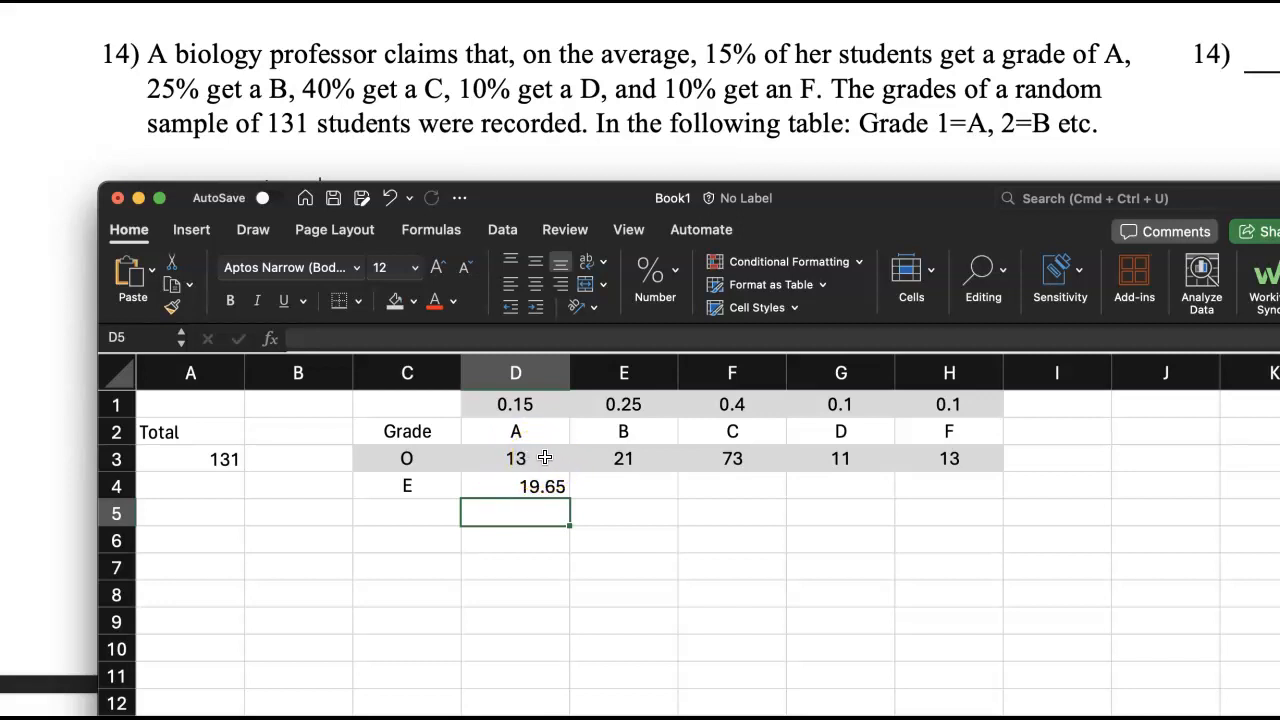
pyautogui.click(443, 486)
pyautogui.click(520, 486)
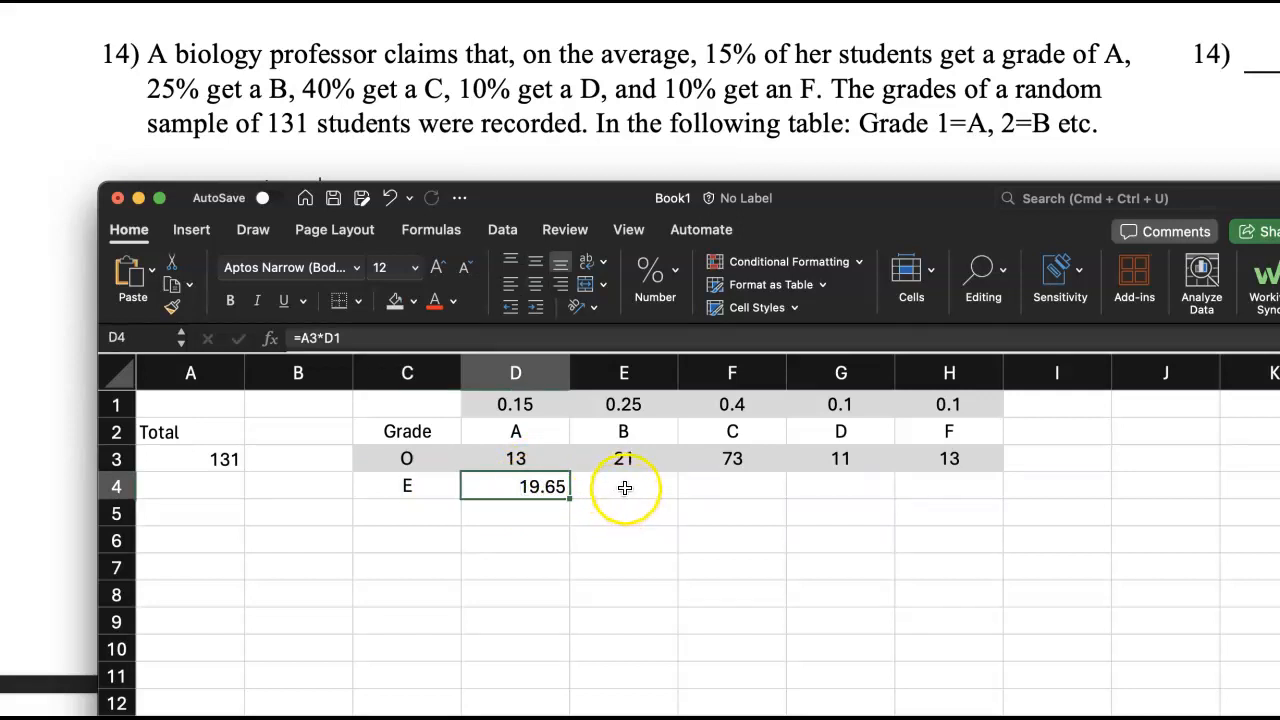
# Calculate the expected count for grade B in cell E4 with the formula =A3*E1.
pyautogui.click(625, 487)
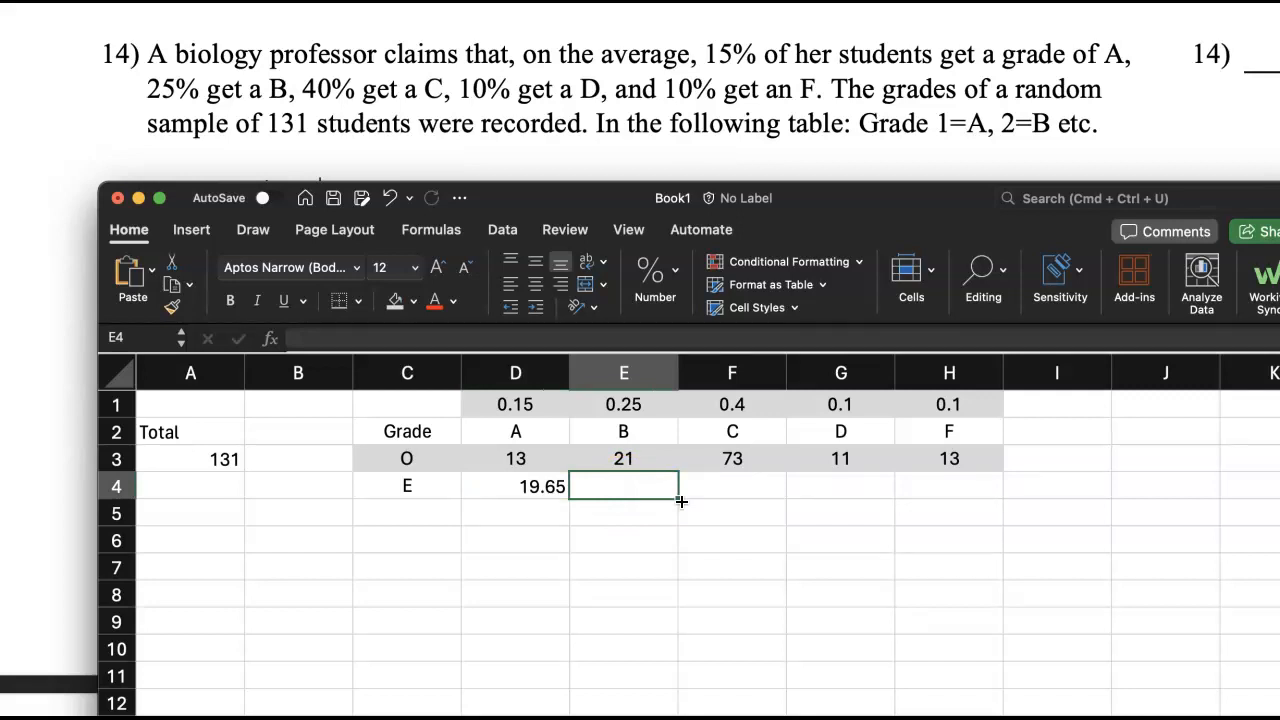
pyautogui.write('=')
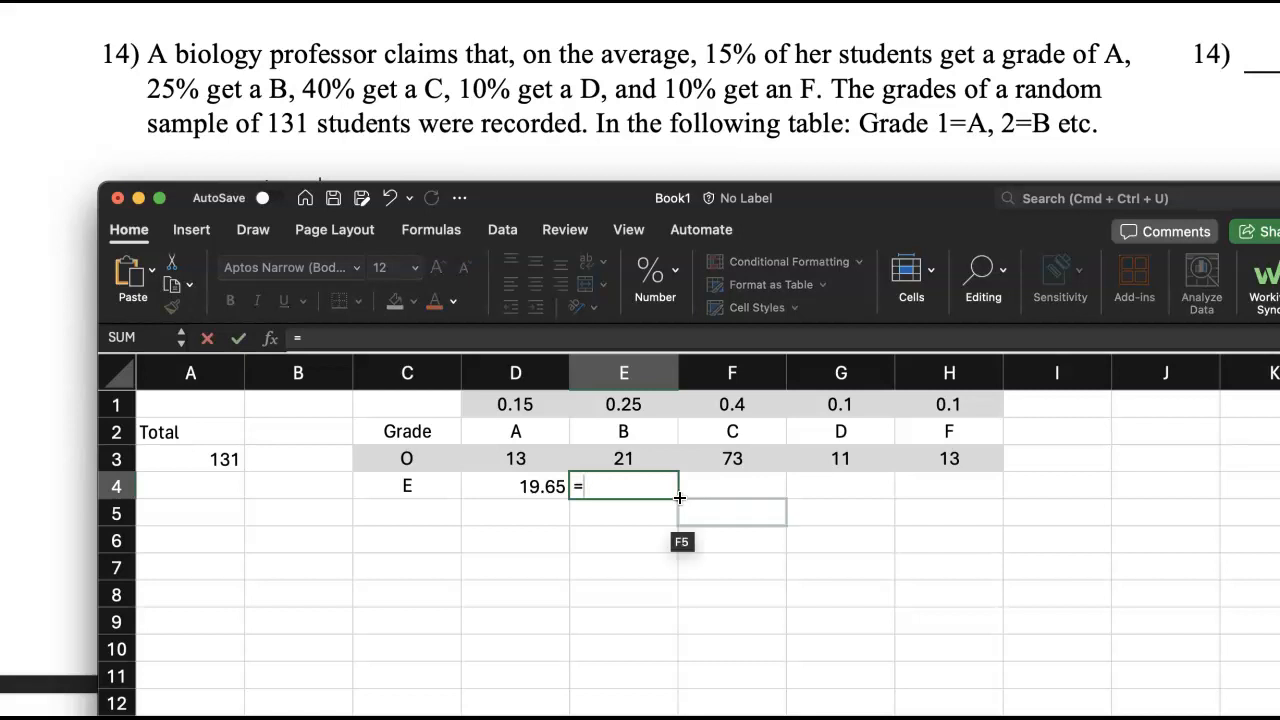
pyautogui.click(214, 457)
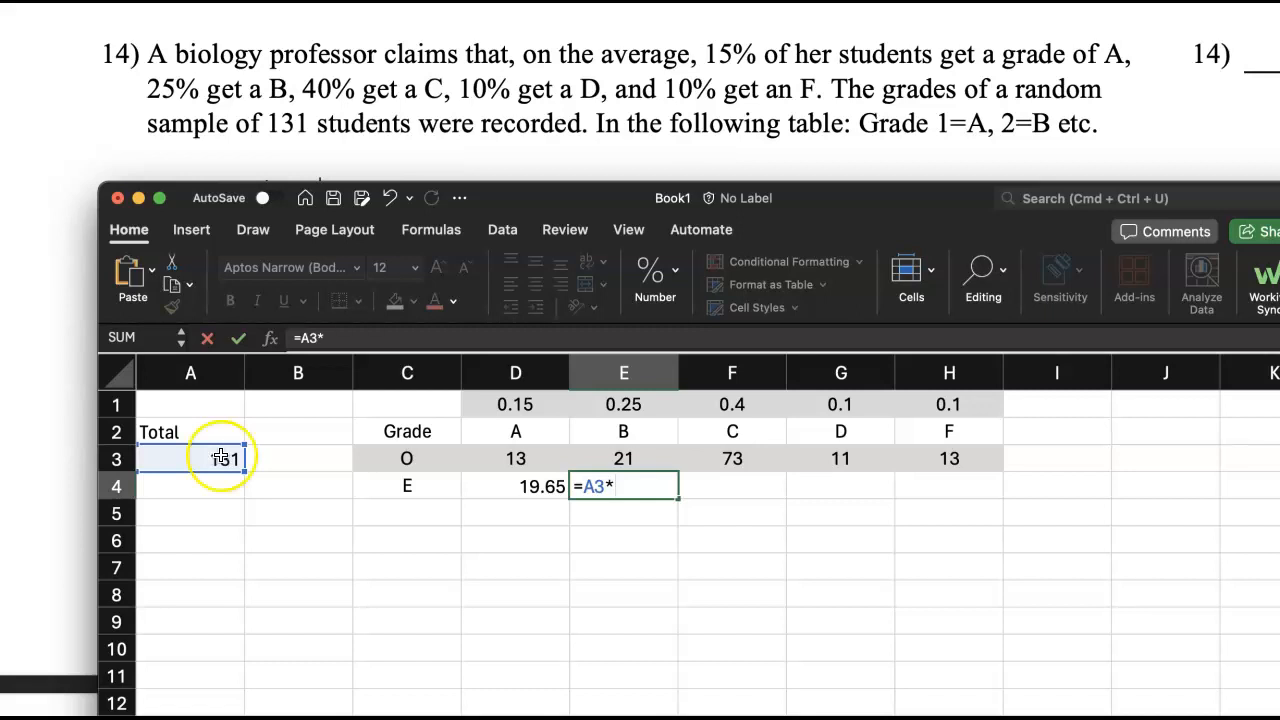
pyautogui.click(617, 402)
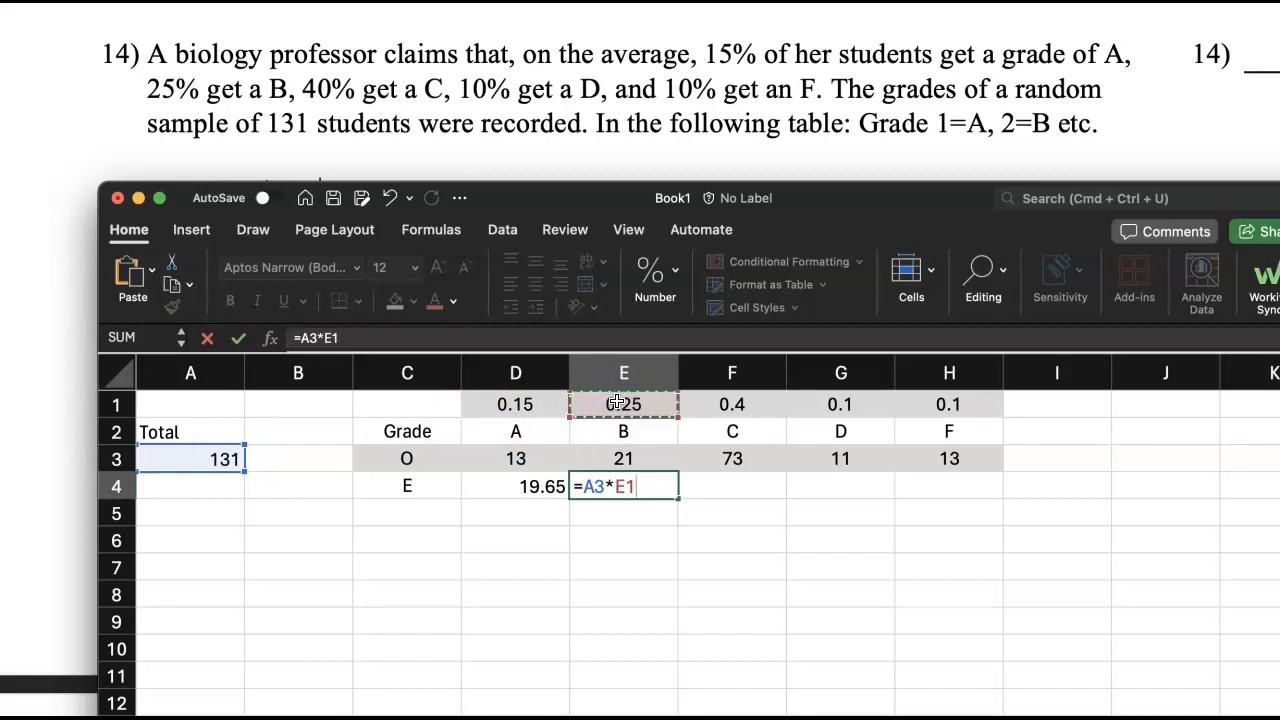
pyautogui.press('Return')
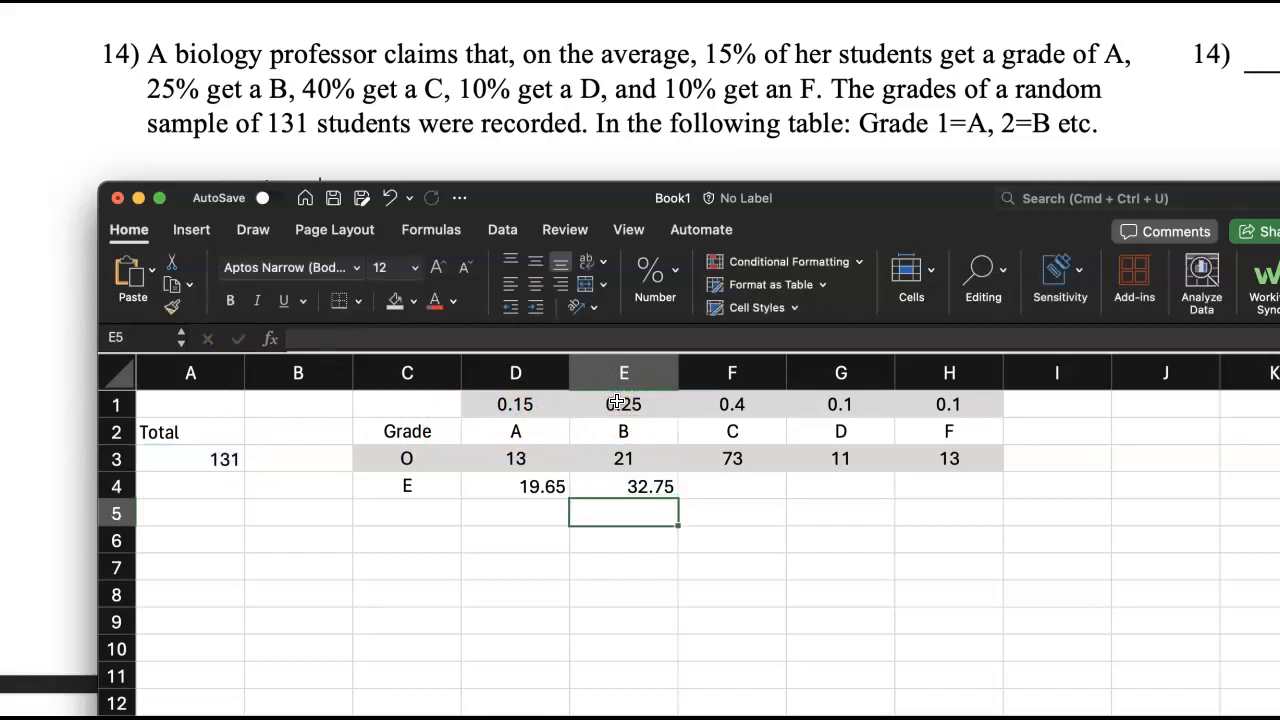
# Calculate the expected count for grade C in cell F4 by multiplying the total in A3 by the proportion in F1.
pyautogui.click(716, 484)
pyautogui.write('=')
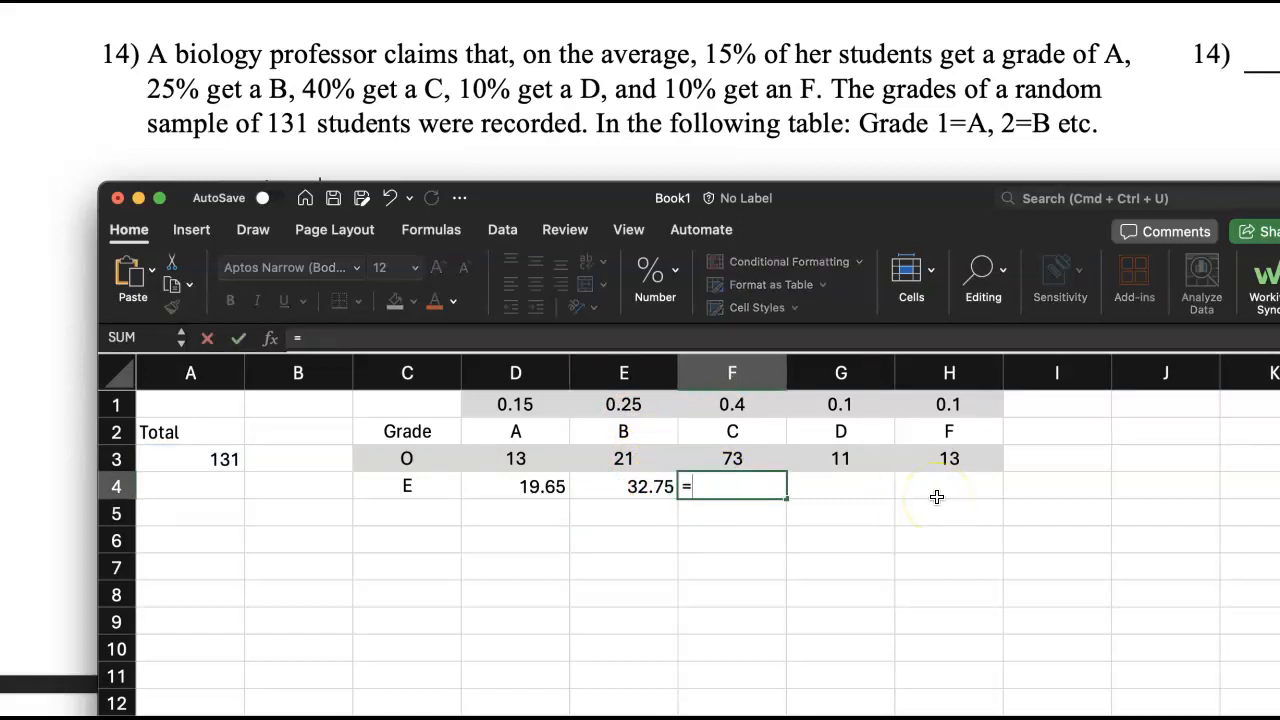
pyautogui.hscroll(1, 900, 500)
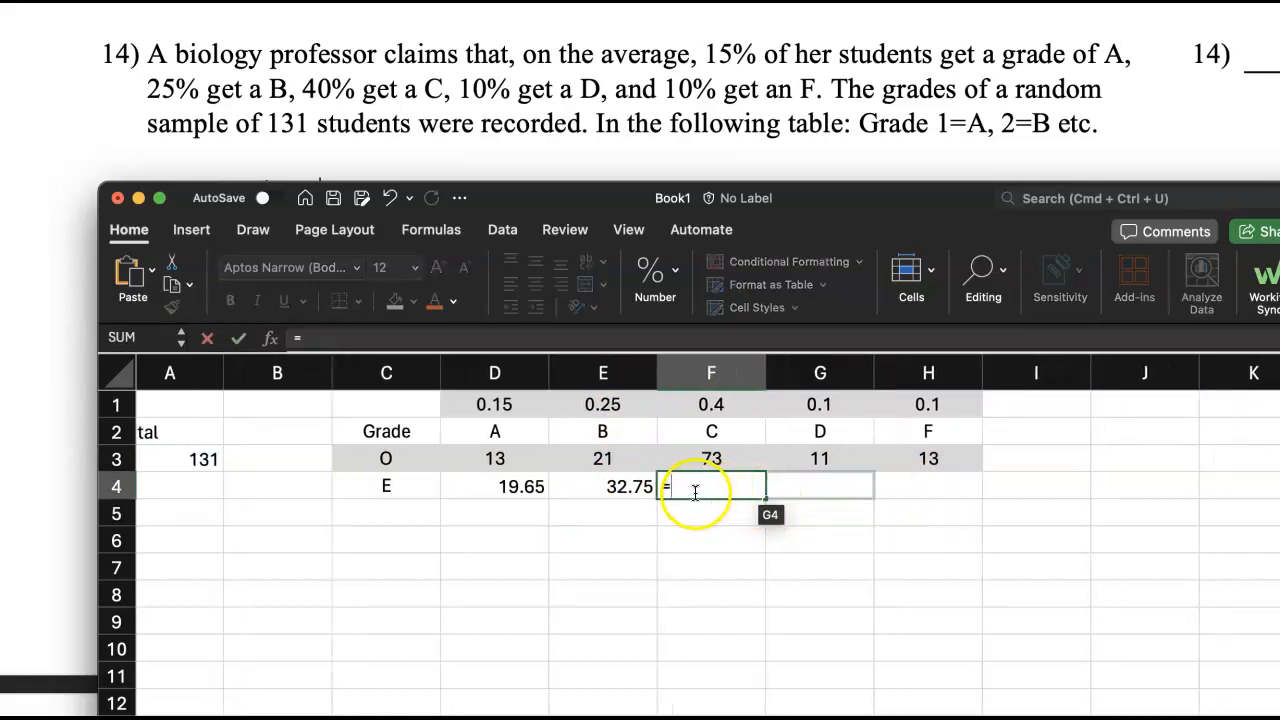
pyautogui.click(190, 458)
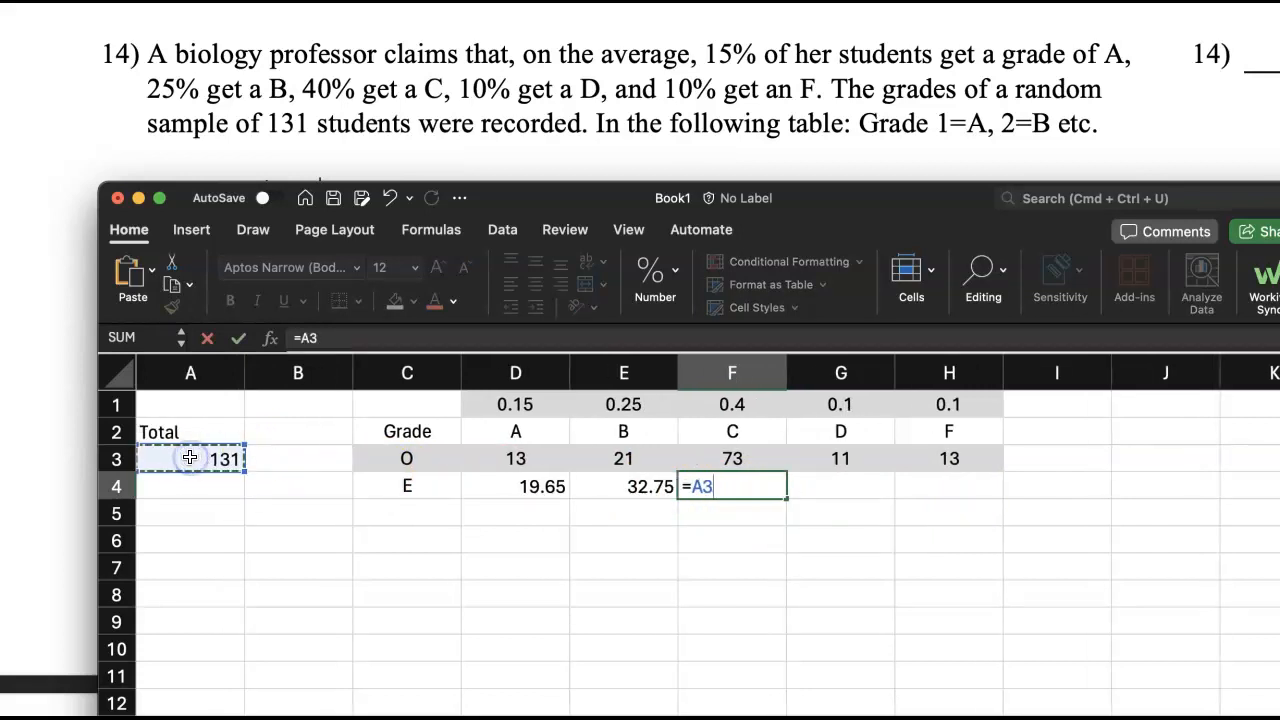
pyautogui.click(729, 404)
pyautogui.press('Return')
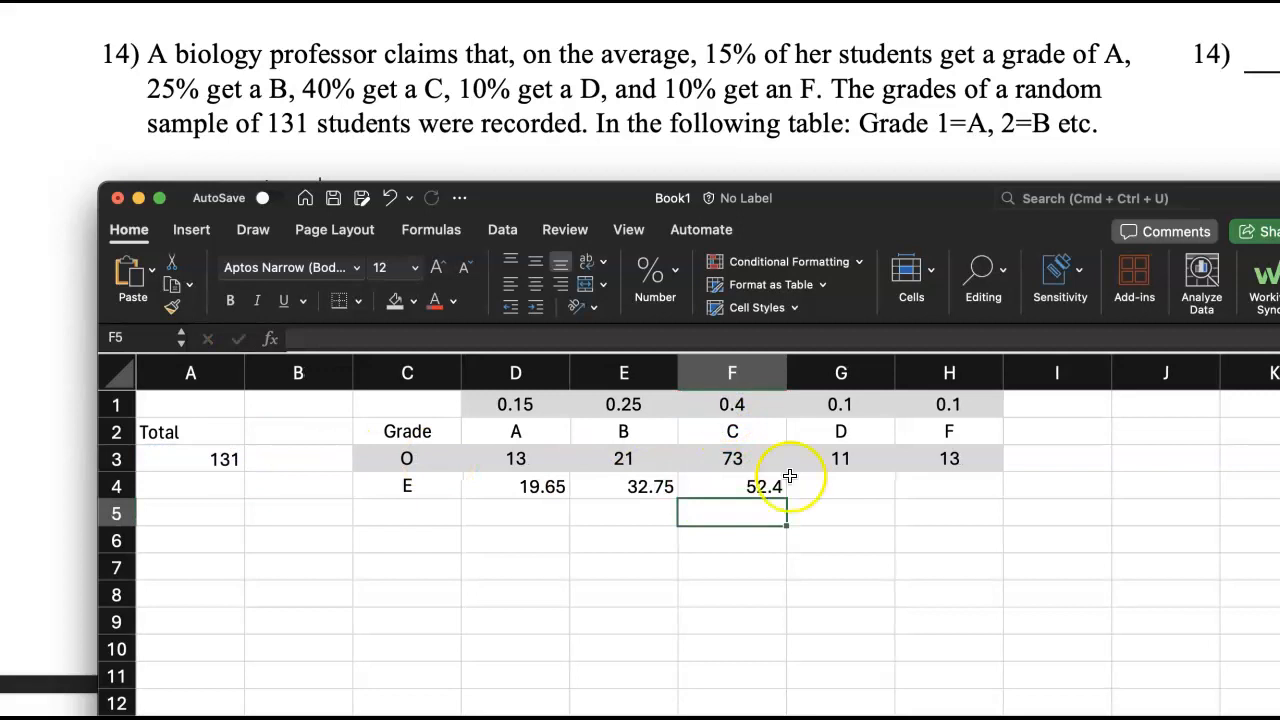
# Calculate the expected count for grade D in cell G4 with the formula =A3*G1.
pyautogui.click(851, 481)
pyautogui.write('=')
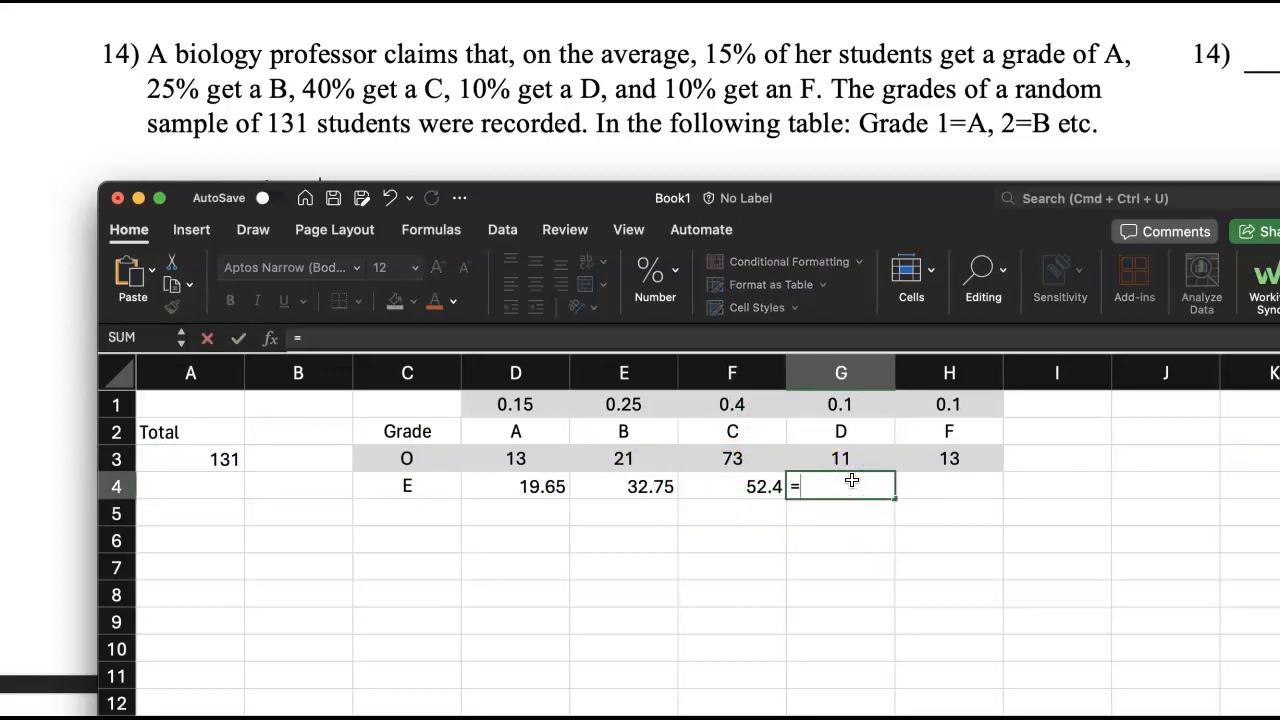
pyautogui.click(183, 461)
pyautogui.write('*')
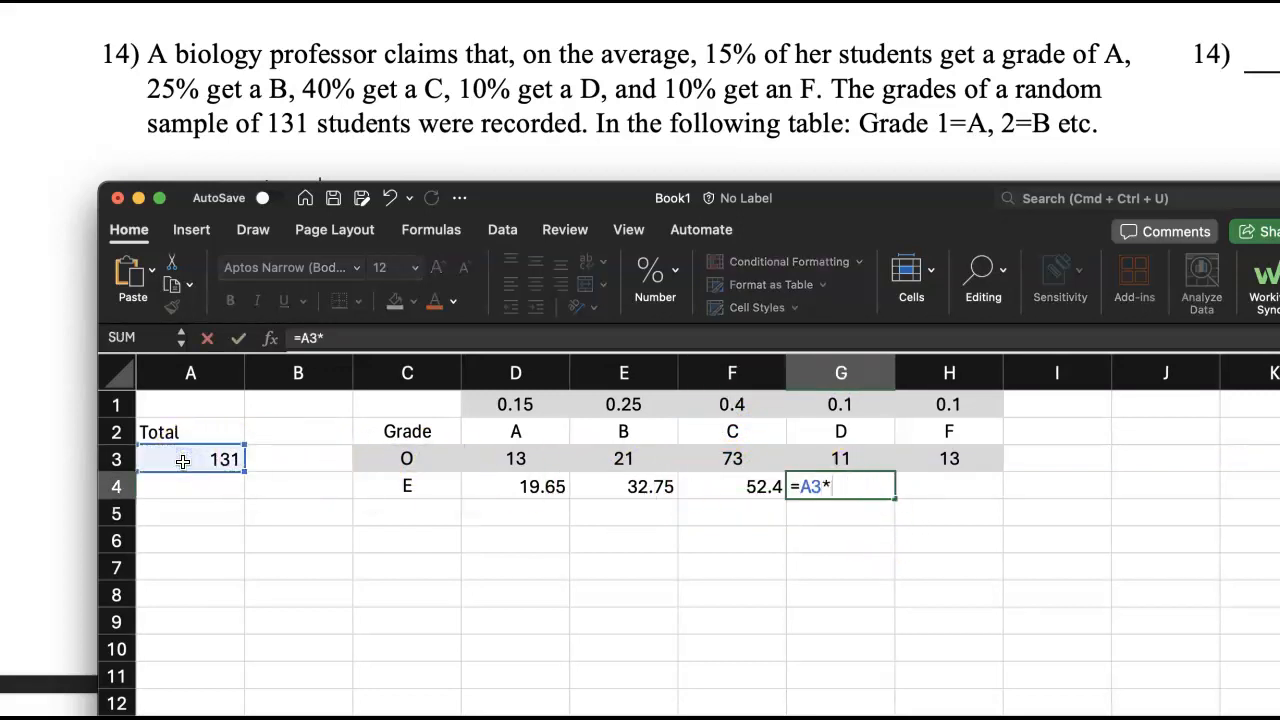
pyautogui.click(862, 405)
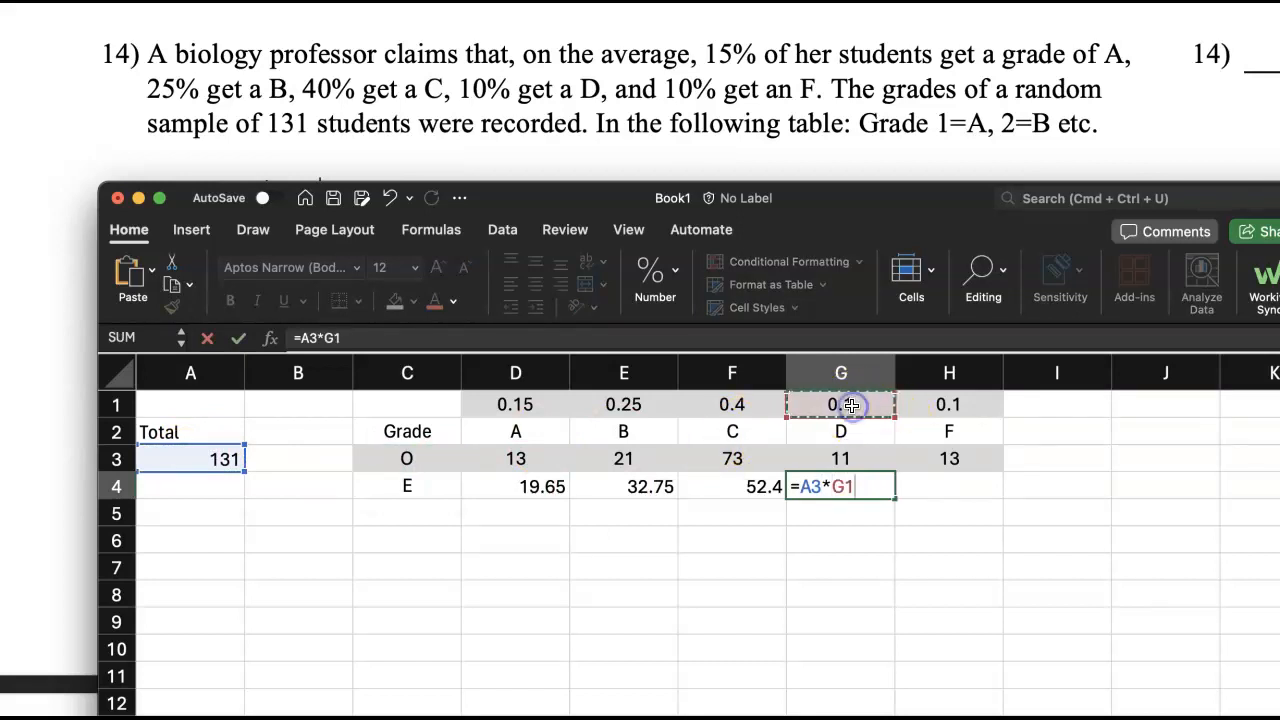
pyautogui.press('Return')
# Calculate the expected count for grade F in cell H4 with the formula =A3*H1.
pyautogui.scroll(-1, 900, 480)
pyautogui.click(915, 476)
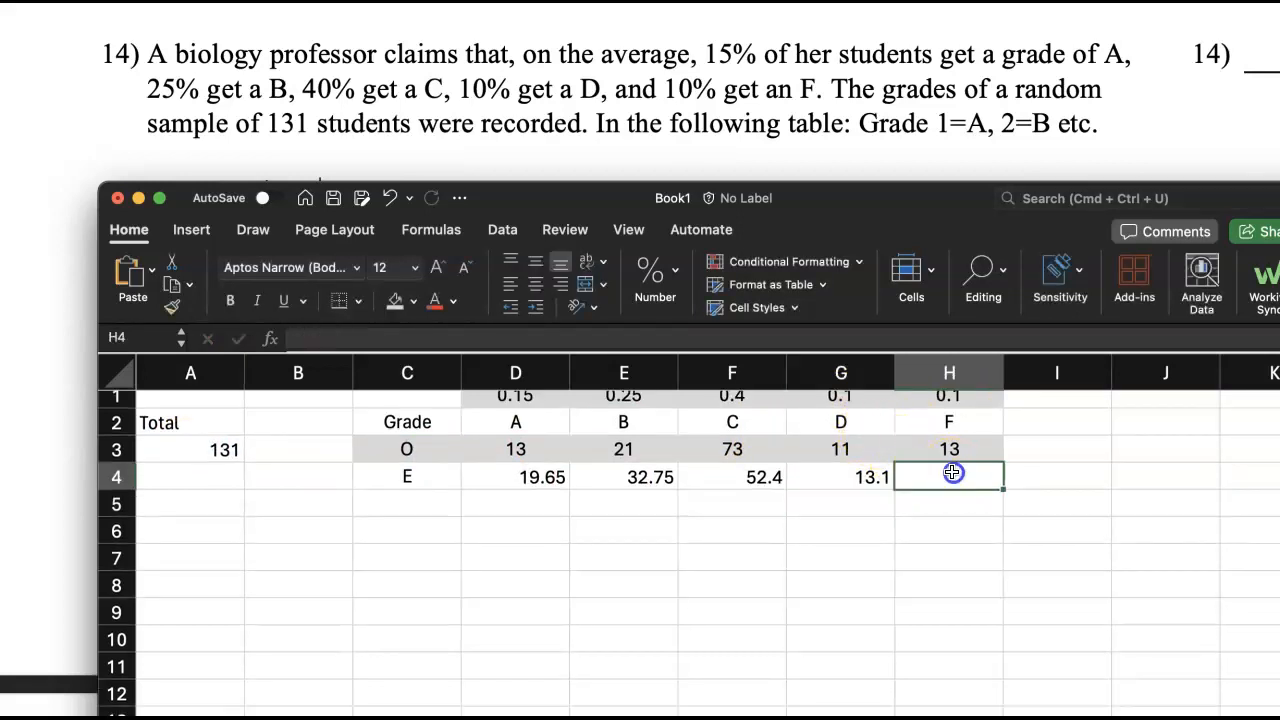
pyautogui.write('=')
pyautogui.click(167, 447)
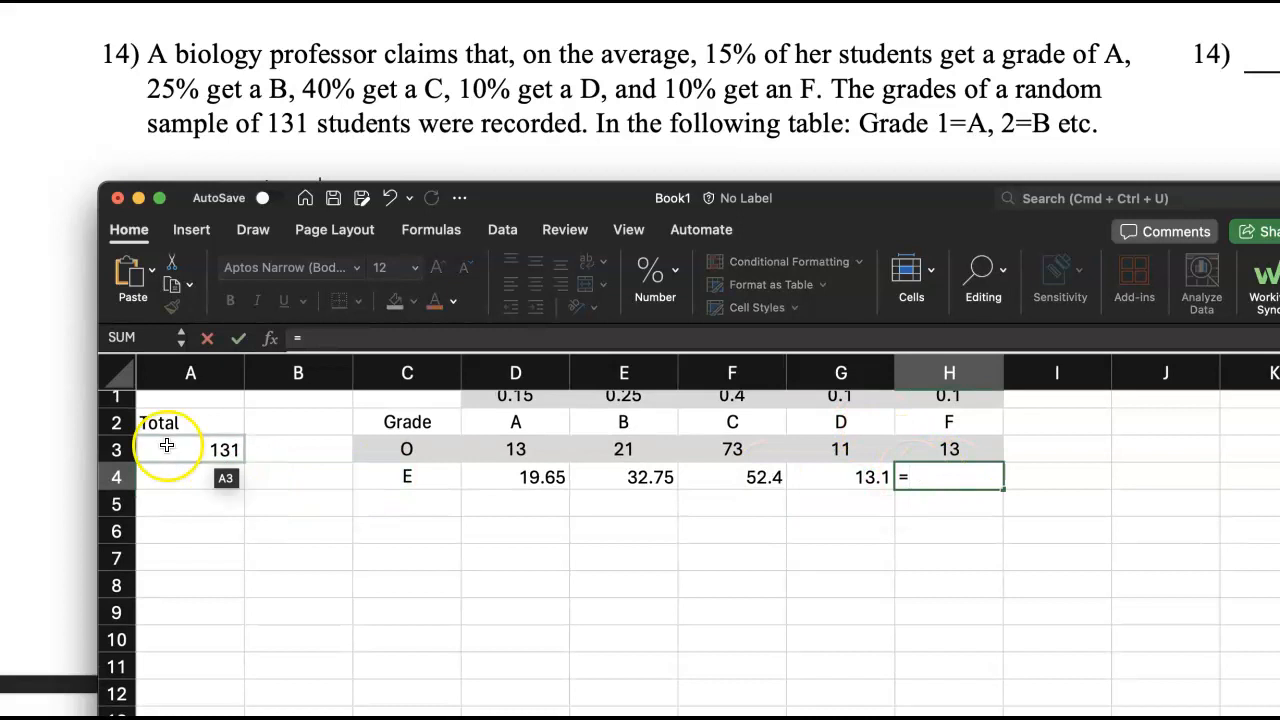
pyautogui.write('*')
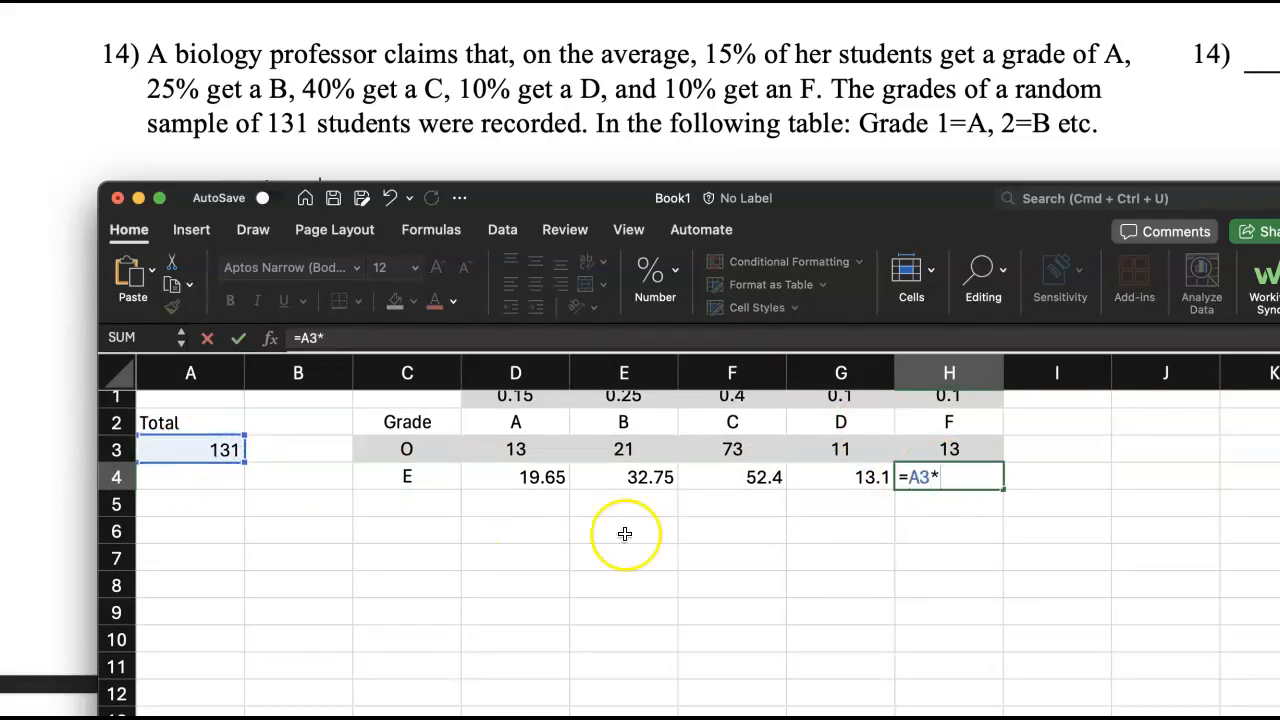
pyautogui.scroll(1, 892, 481)
pyautogui.scroll(-1, 892, 481)
pyautogui.click(949, 404)
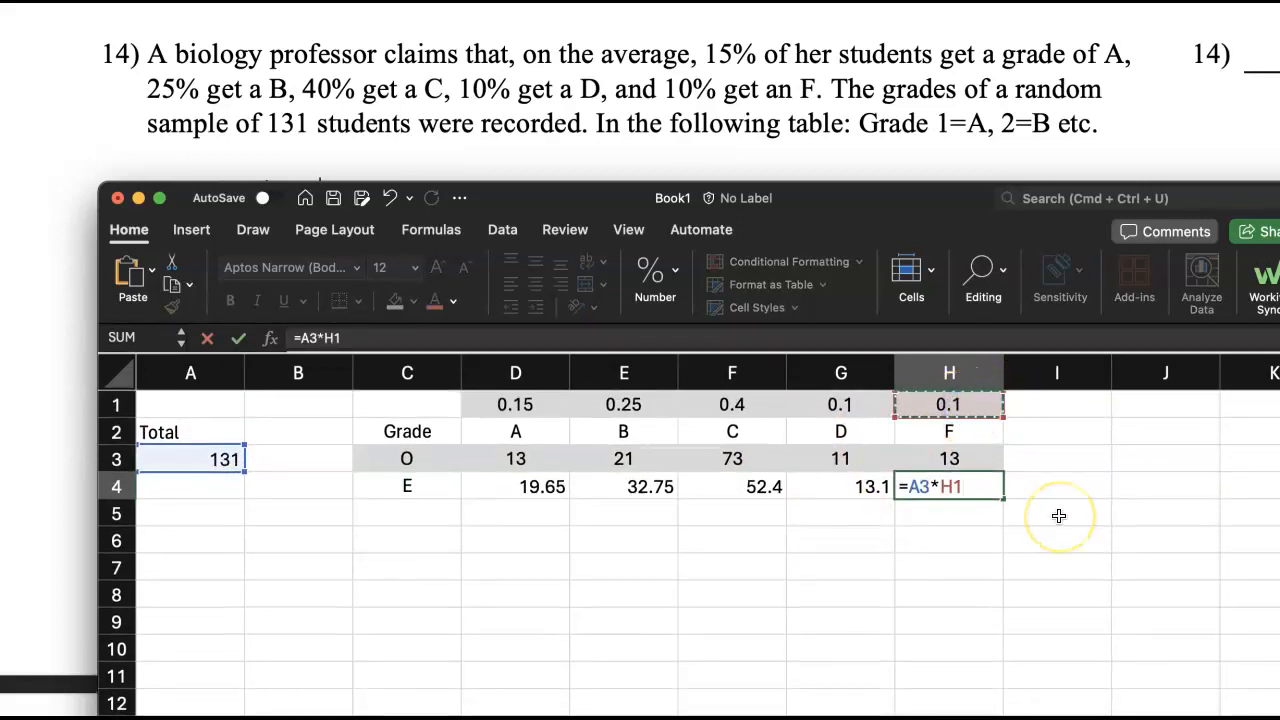
pyautogui.press('Return')
# Center the expected-count row C4:H4 horizontally and vertically and give it a light blue fill.
pyautogui.moveTo(905, 488); pyautogui.dragTo(426, 486)
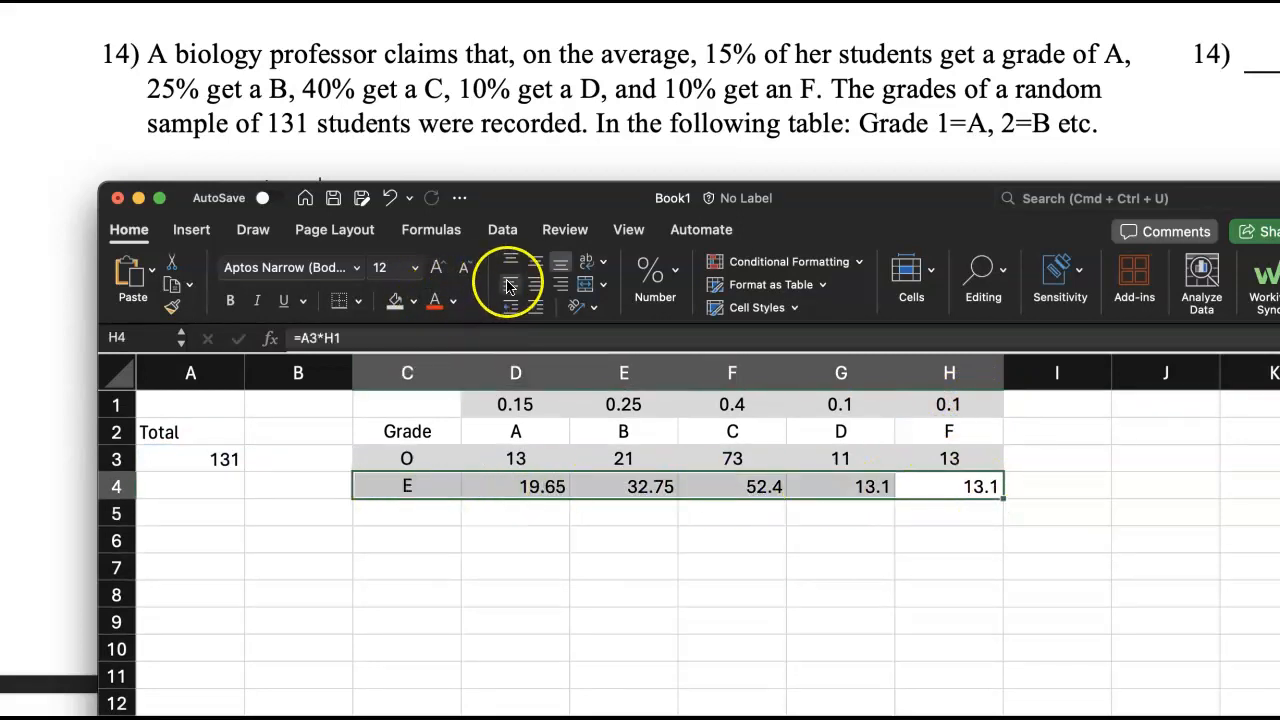
pyautogui.click(535, 265)
pyautogui.click(535, 287)
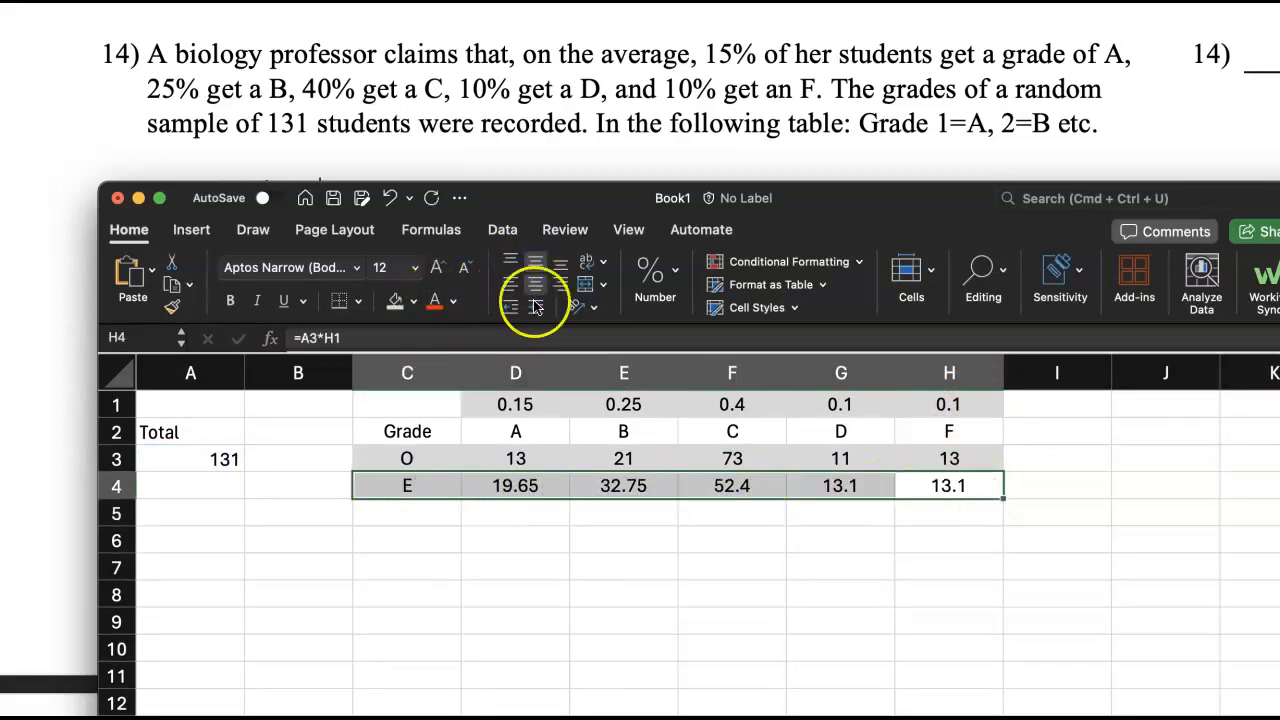
pyautogui.click(413, 300)
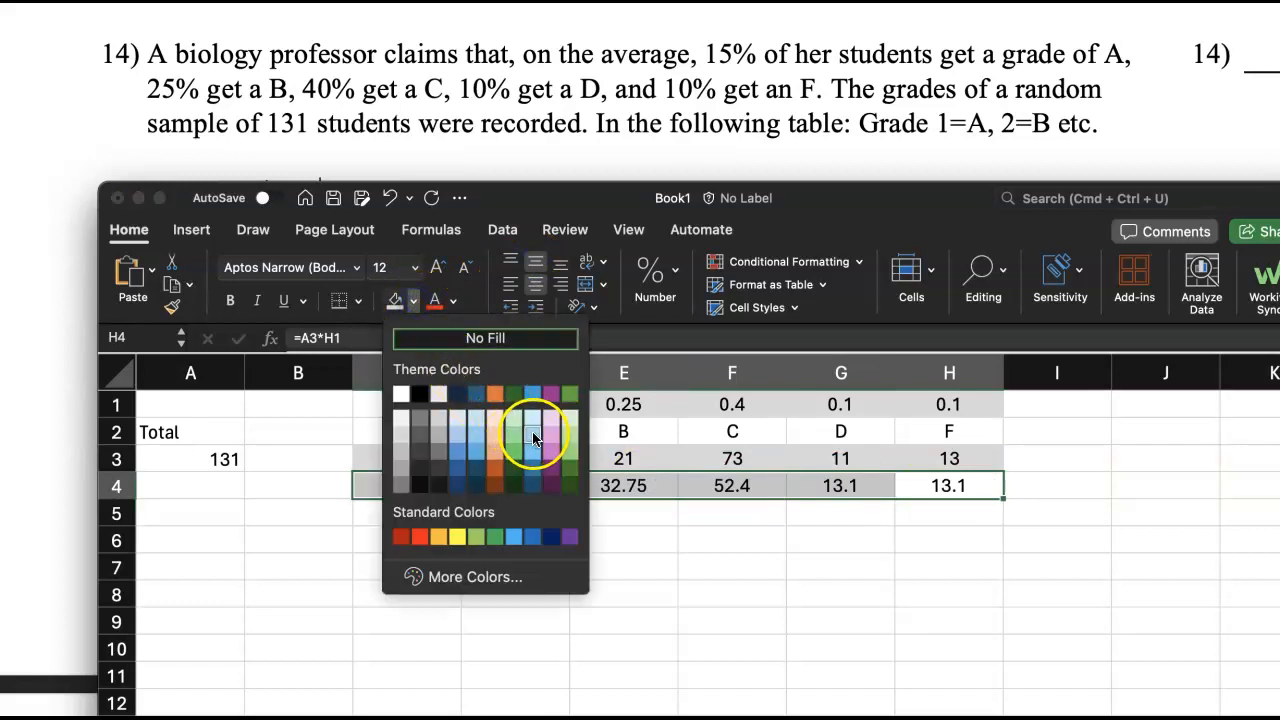
pyautogui.click(531, 431)
pyautogui.click(638, 563)
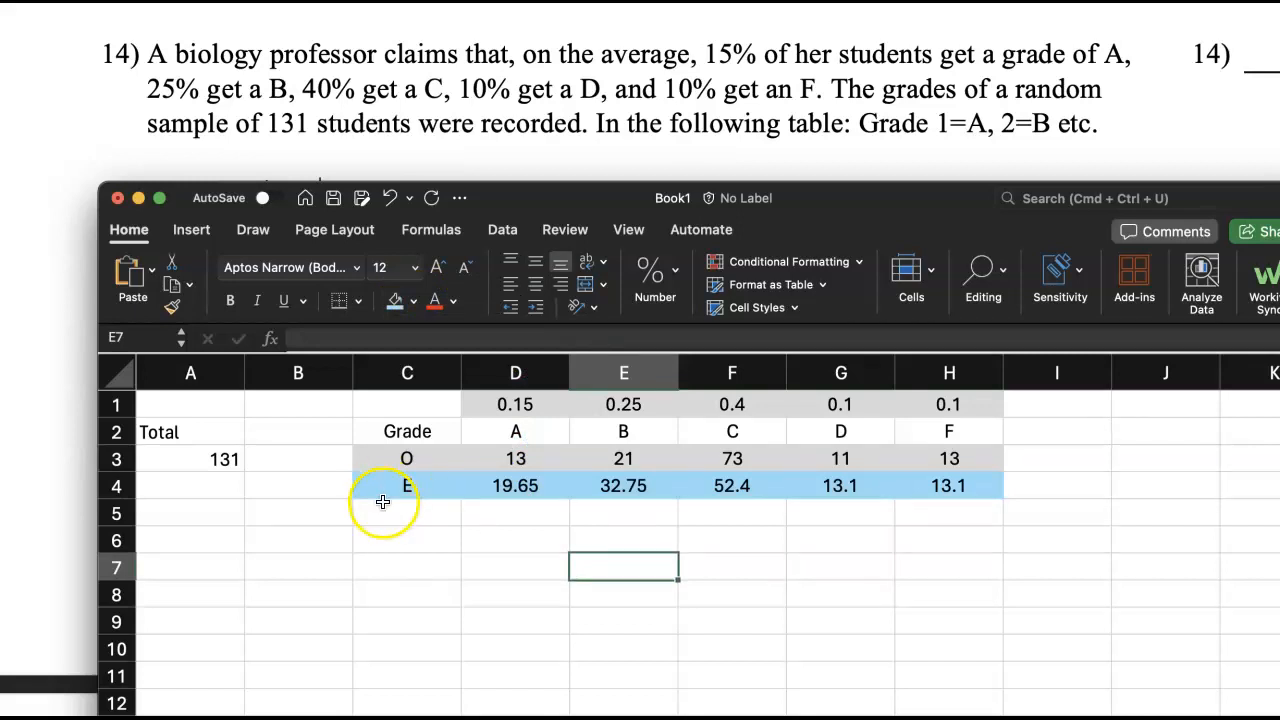
# Label cell C5 as O-E and calculate the grade A difference in D5 with the formula =D3-D4.
pyautogui.click(392, 510)
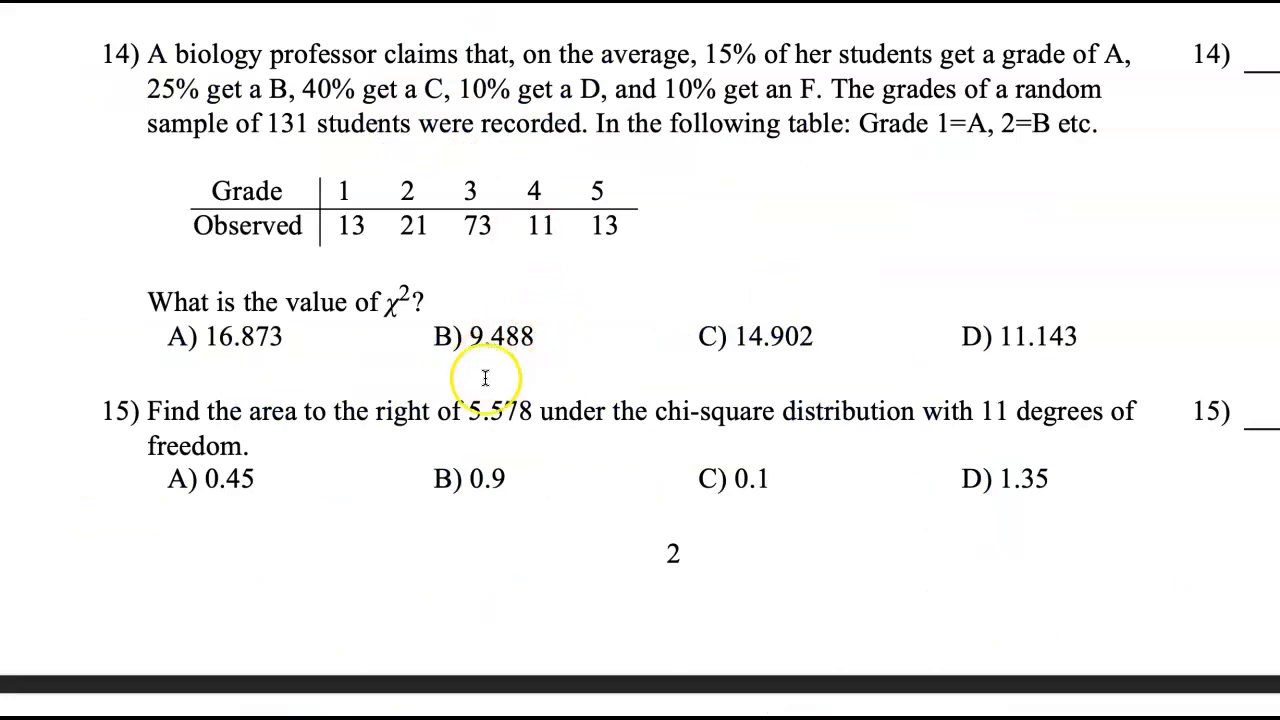
pyautogui.press('super+Tab')
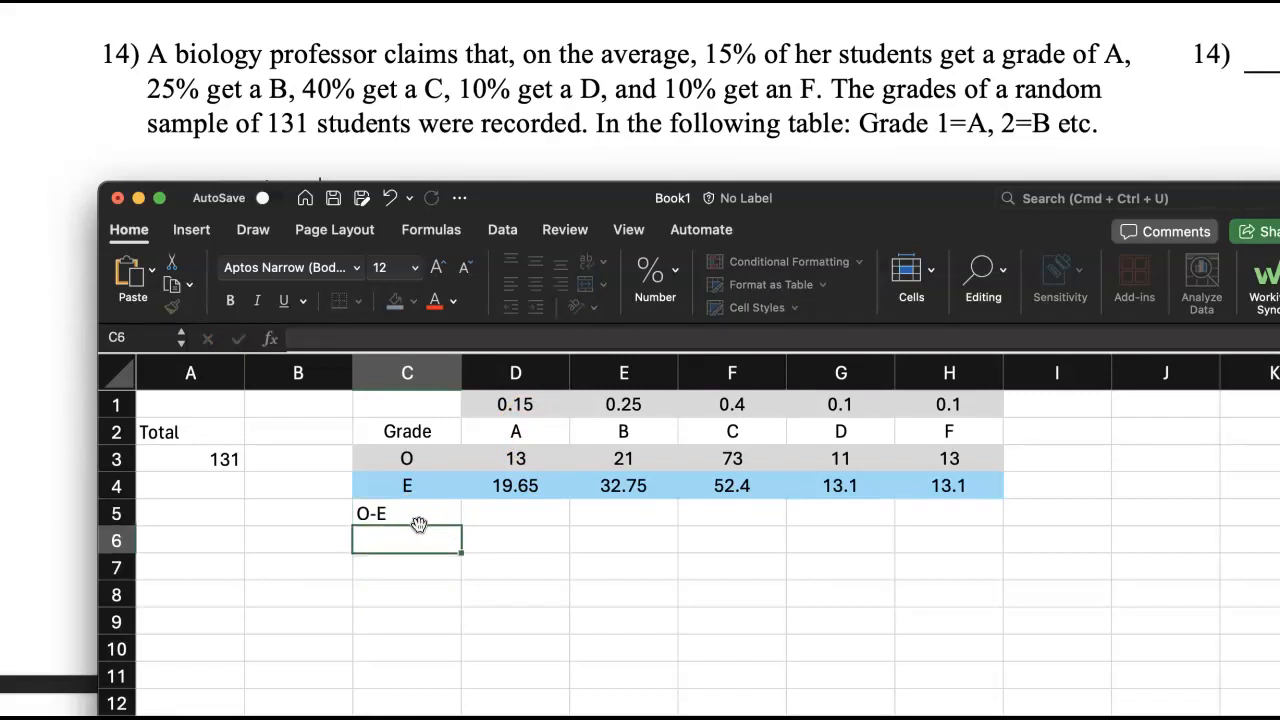
pyautogui.press('Tab')
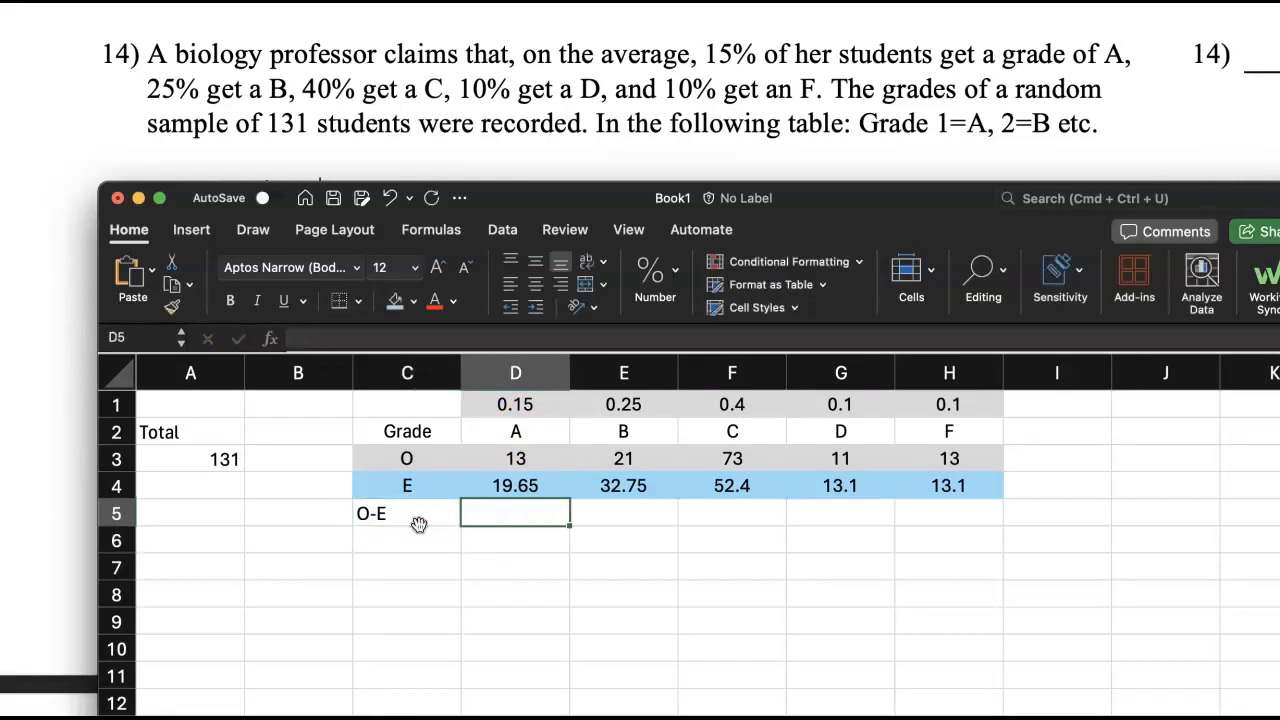
pyautogui.write('=')
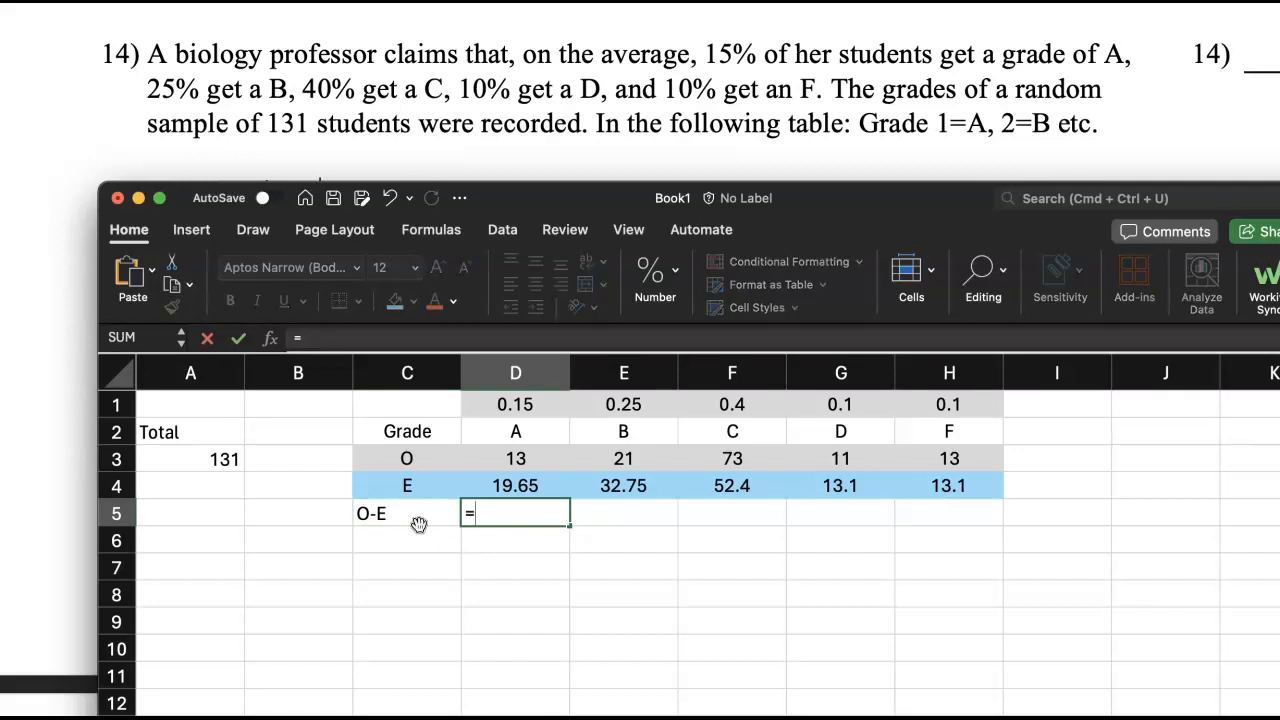
pyautogui.click(502, 461)
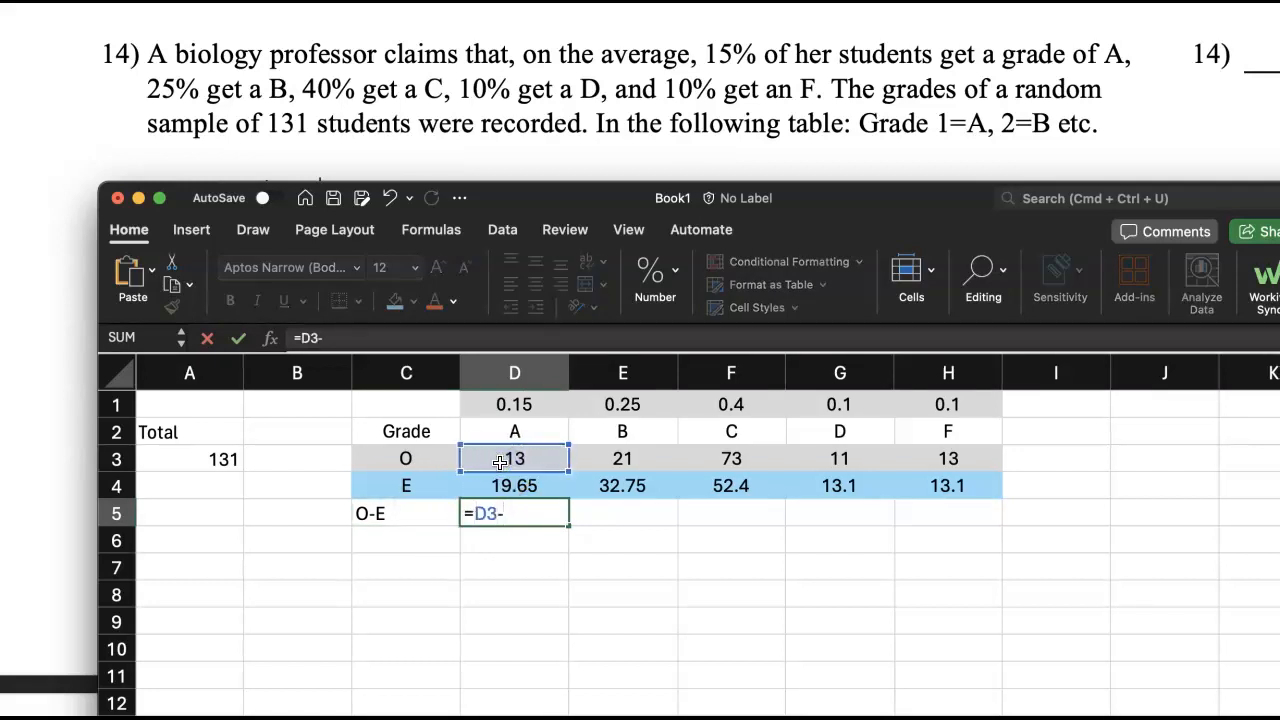
pyautogui.click(516, 488)
pyautogui.press('Return')
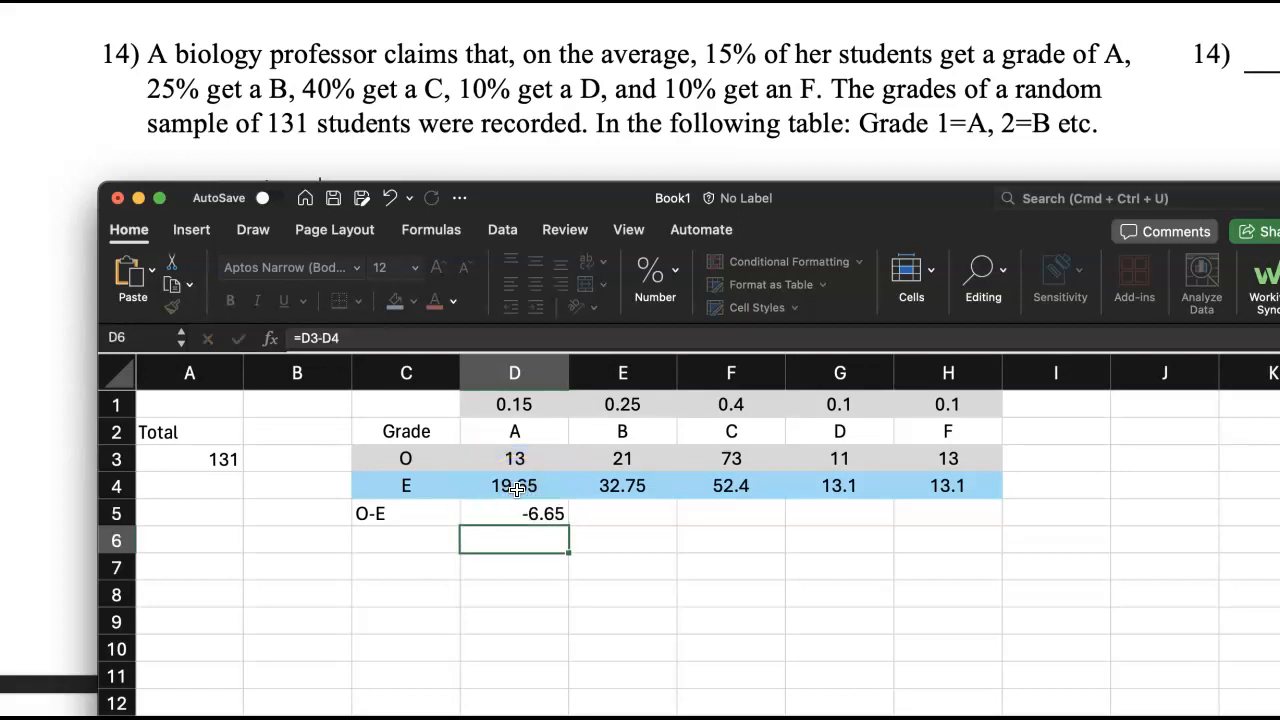
# Copy the O-E formula from D5 into cells E5:H5 for the remaining grades.
pyautogui.scroll(-1, 520, 492)
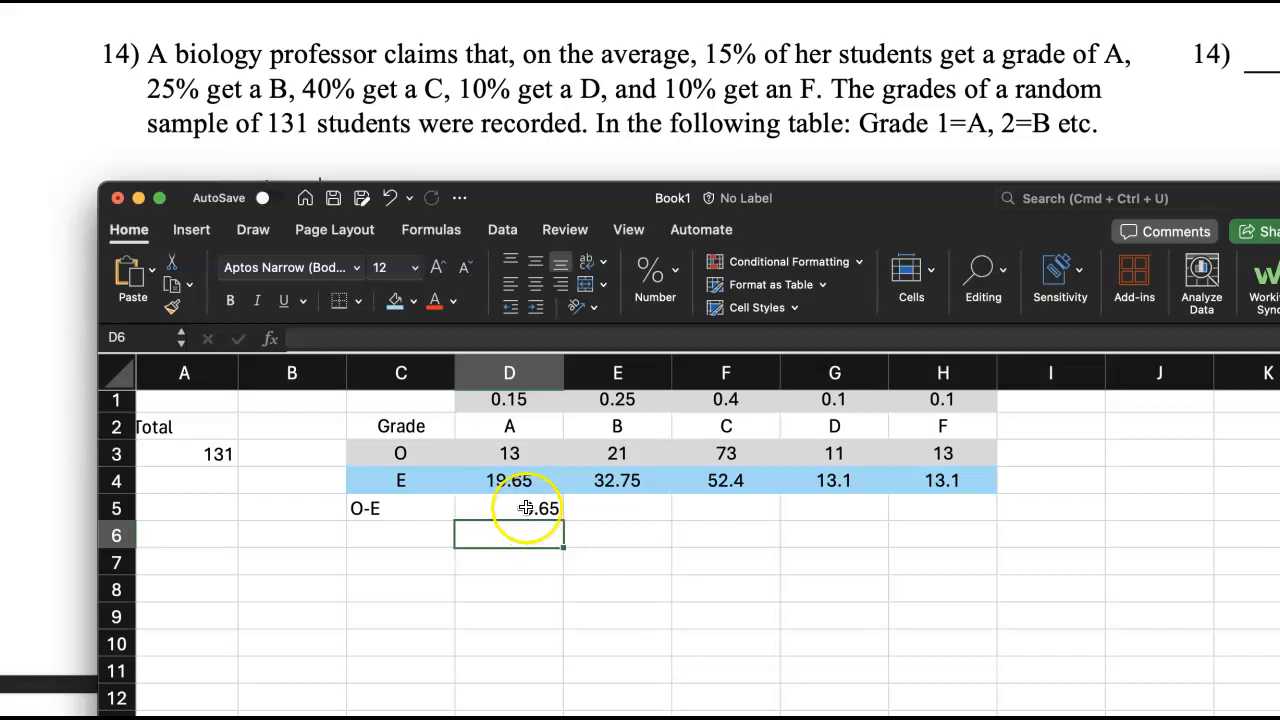
pyautogui.click(524, 507)
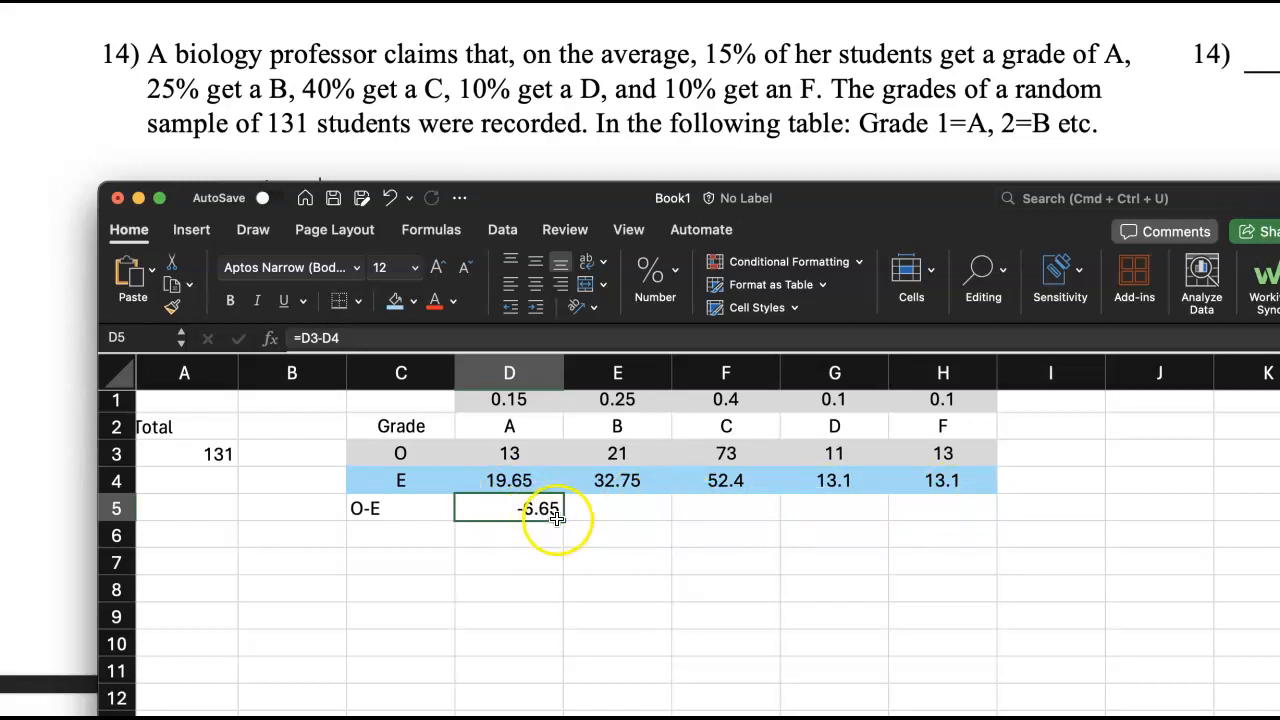
pyautogui.click(620, 508)
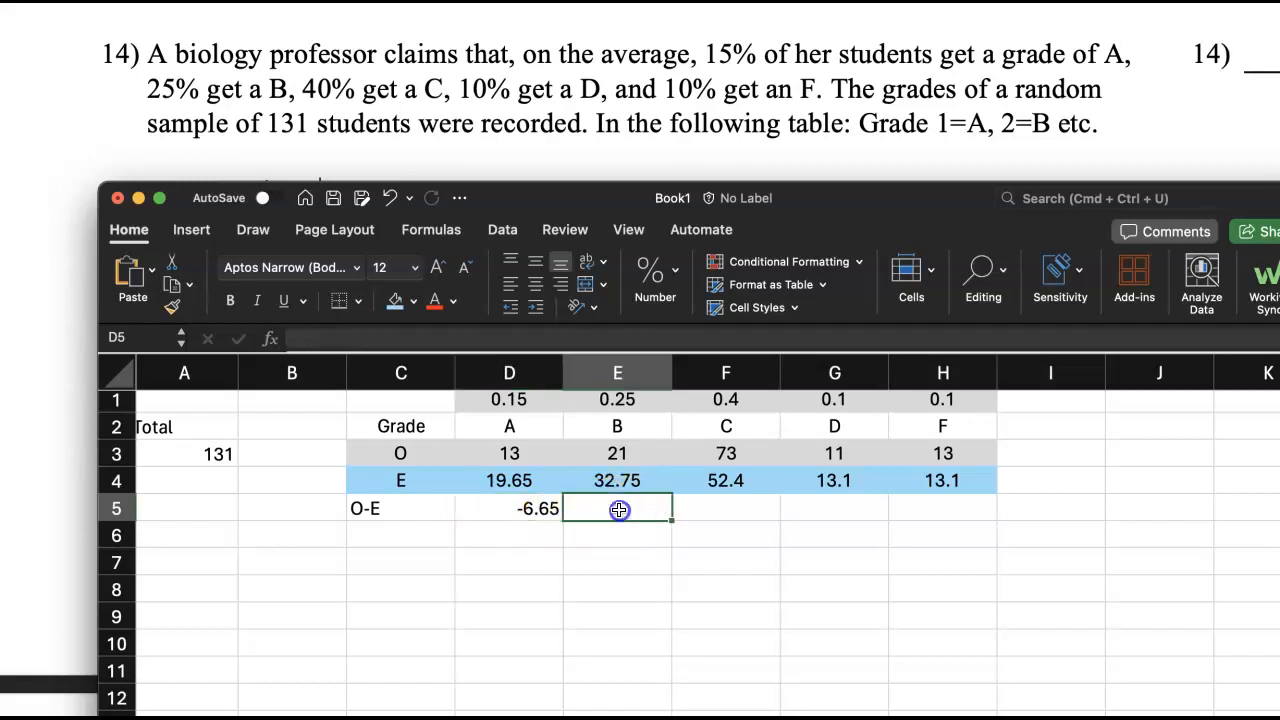
pyautogui.click(684, 507)
pyautogui.click(831, 514)
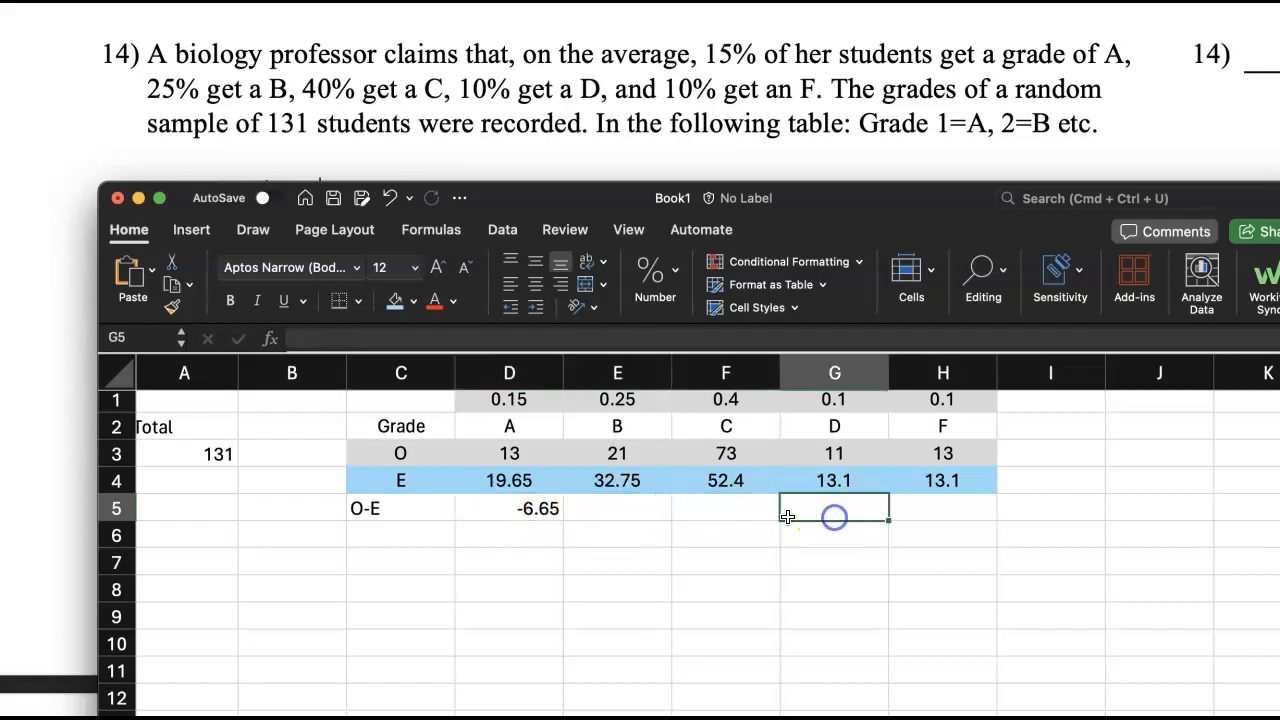
pyautogui.click(517, 518)
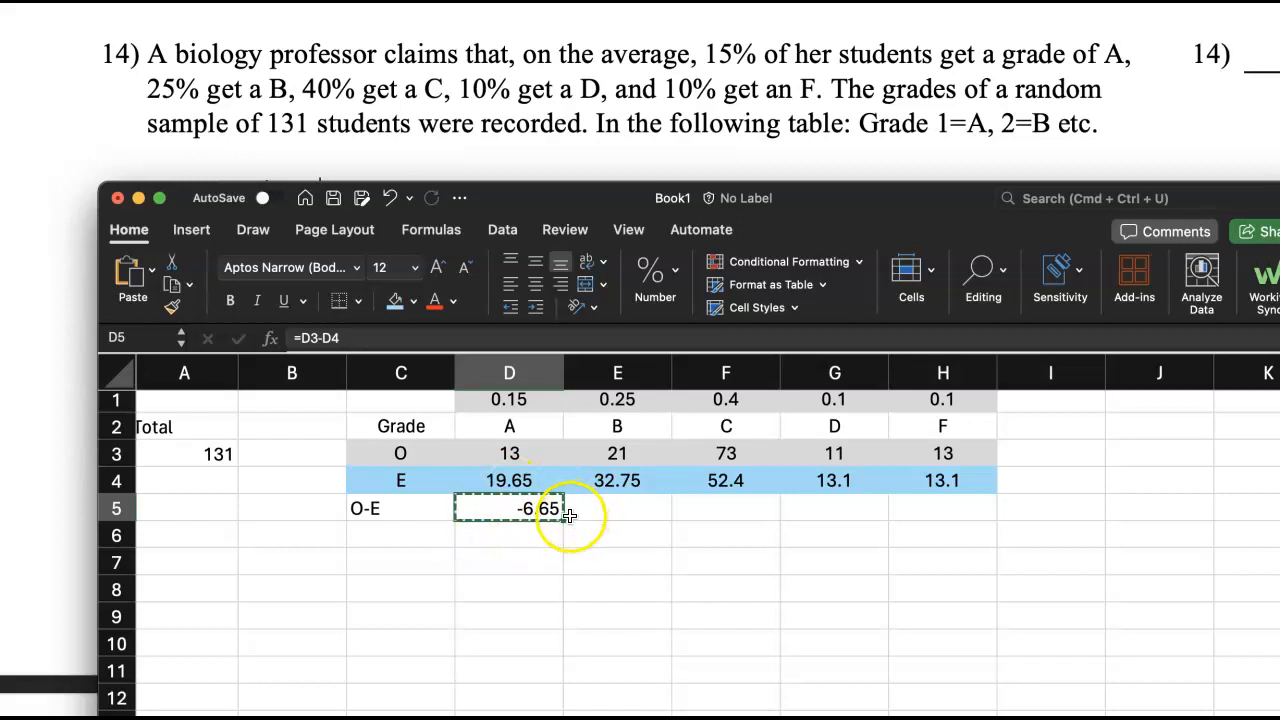
pyautogui.click(652, 518)
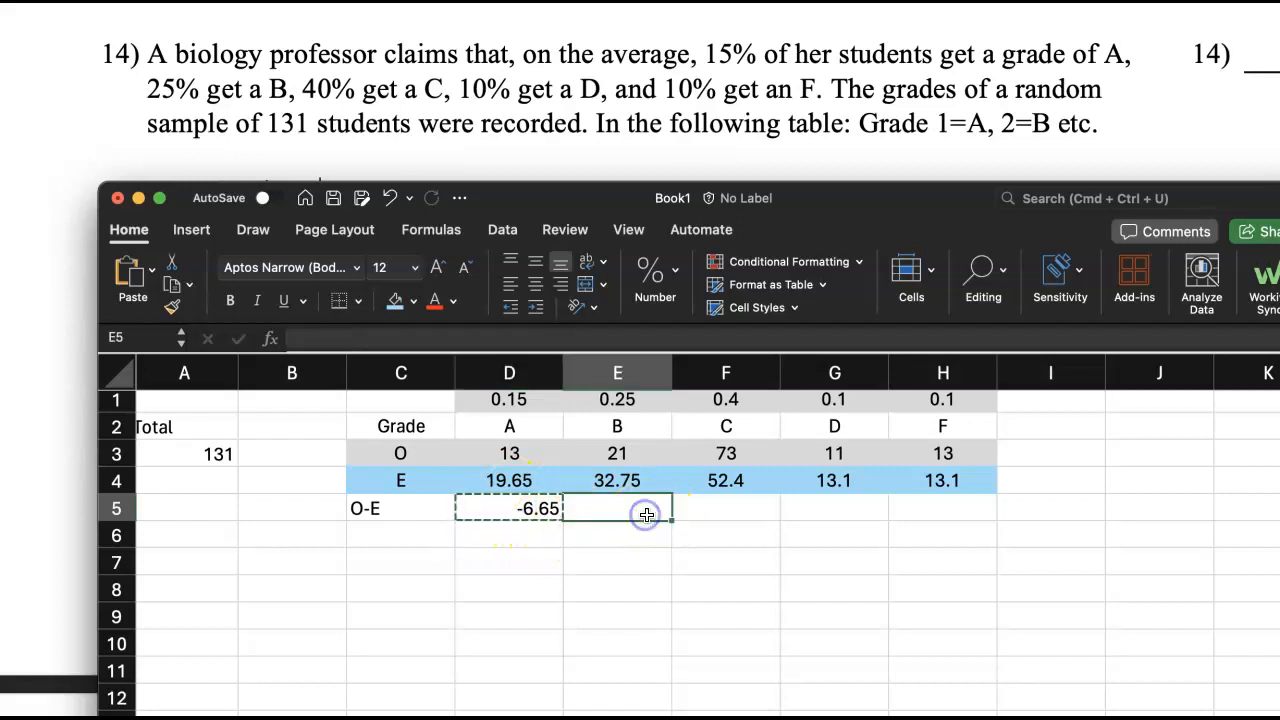
pyautogui.keyDown('shift'); pyautogui.click(932, 510); pyautogui.keyUp('shift')
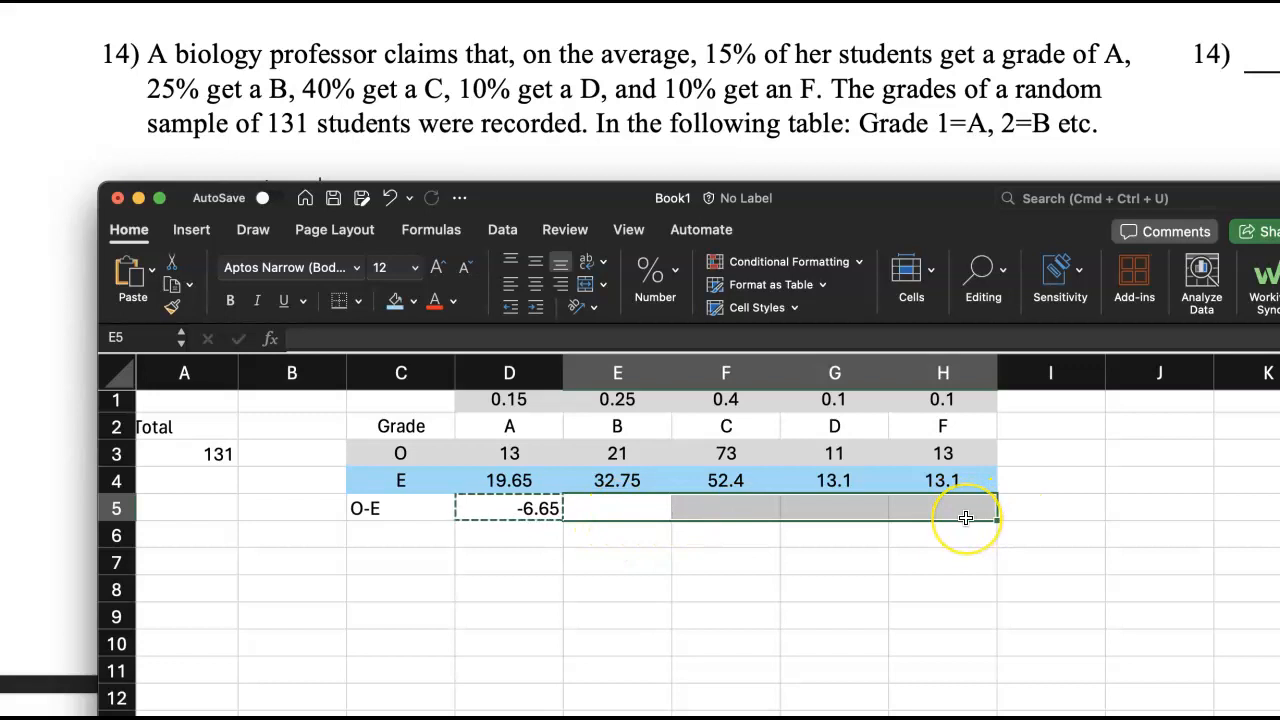
pyautogui.press('super+v')
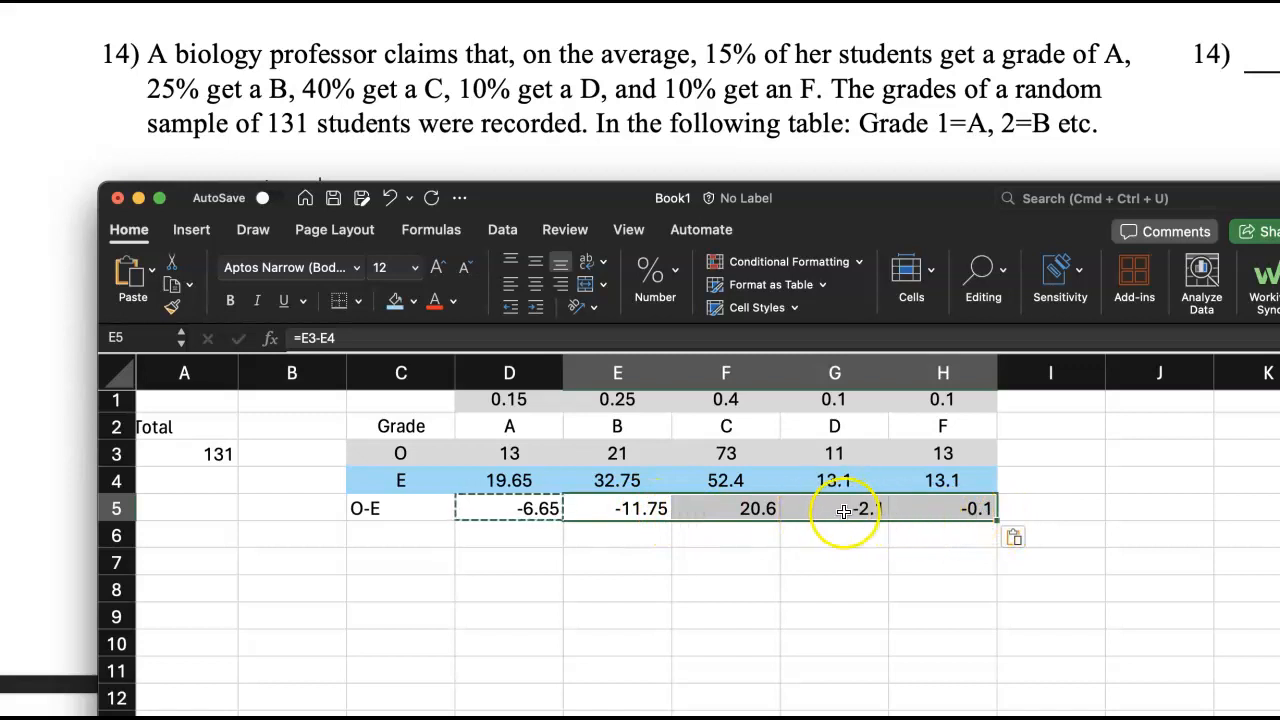
# Check the cell references in the copied O-E formulas in row 5 for grades B, C and D.
pyautogui.click(972, 515)
pyautogui.click(873, 513)
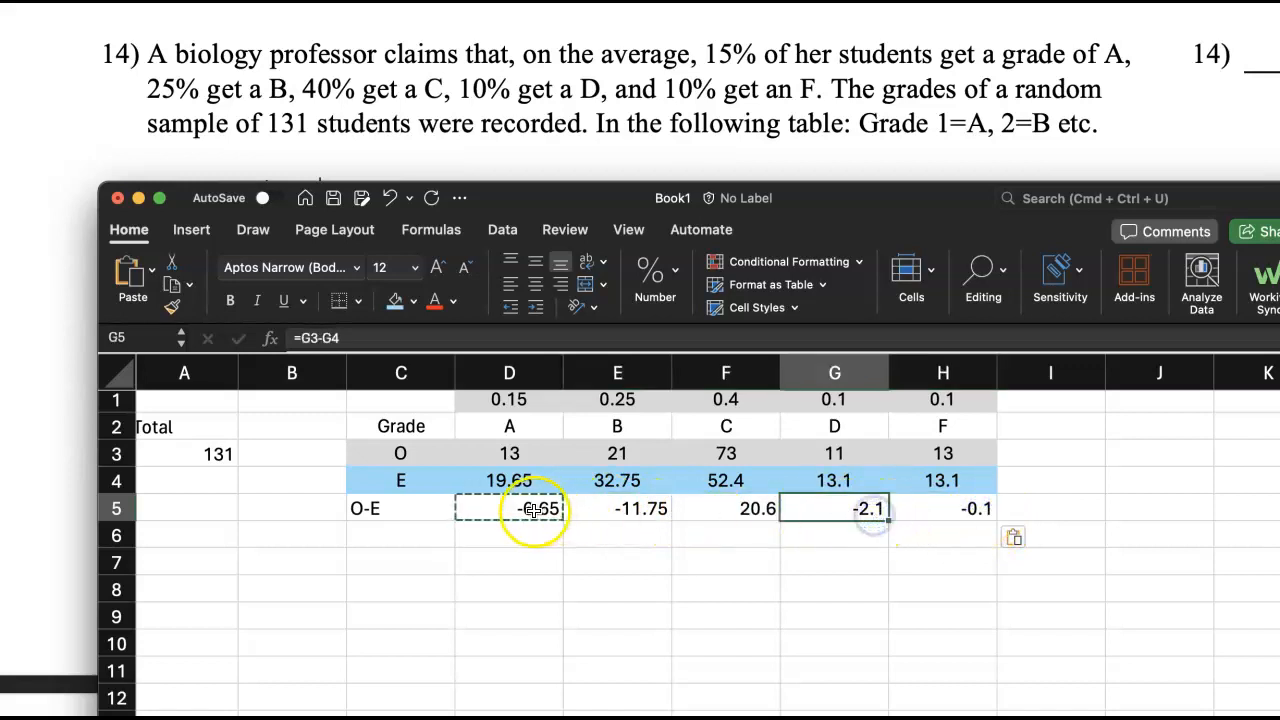
pyautogui.click(638, 512)
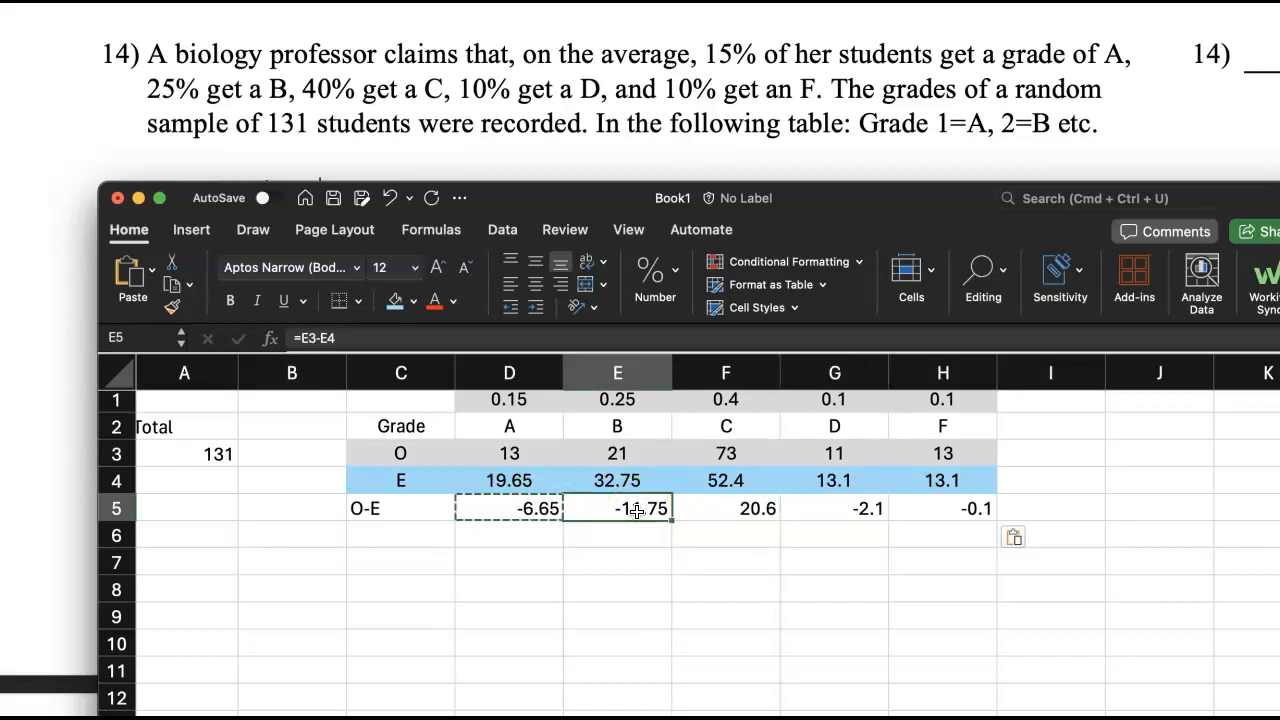
pyautogui.doubleClick(640, 512)
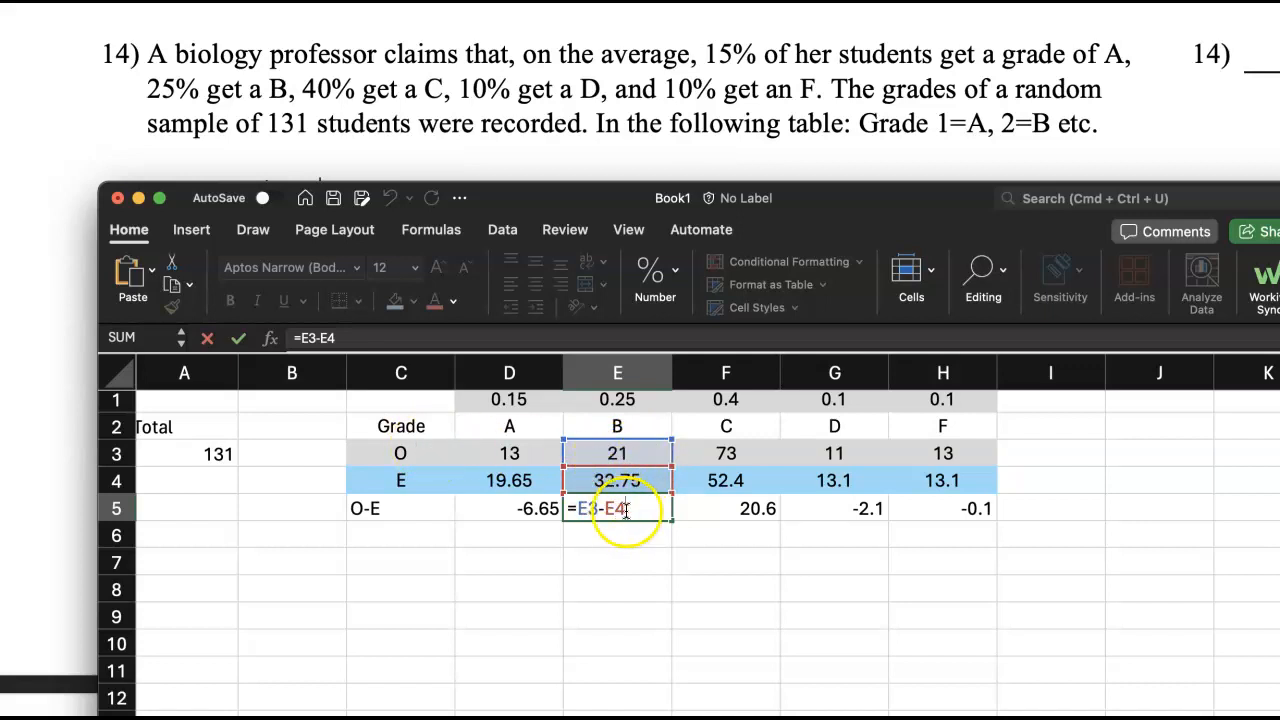
pyautogui.press('Return')
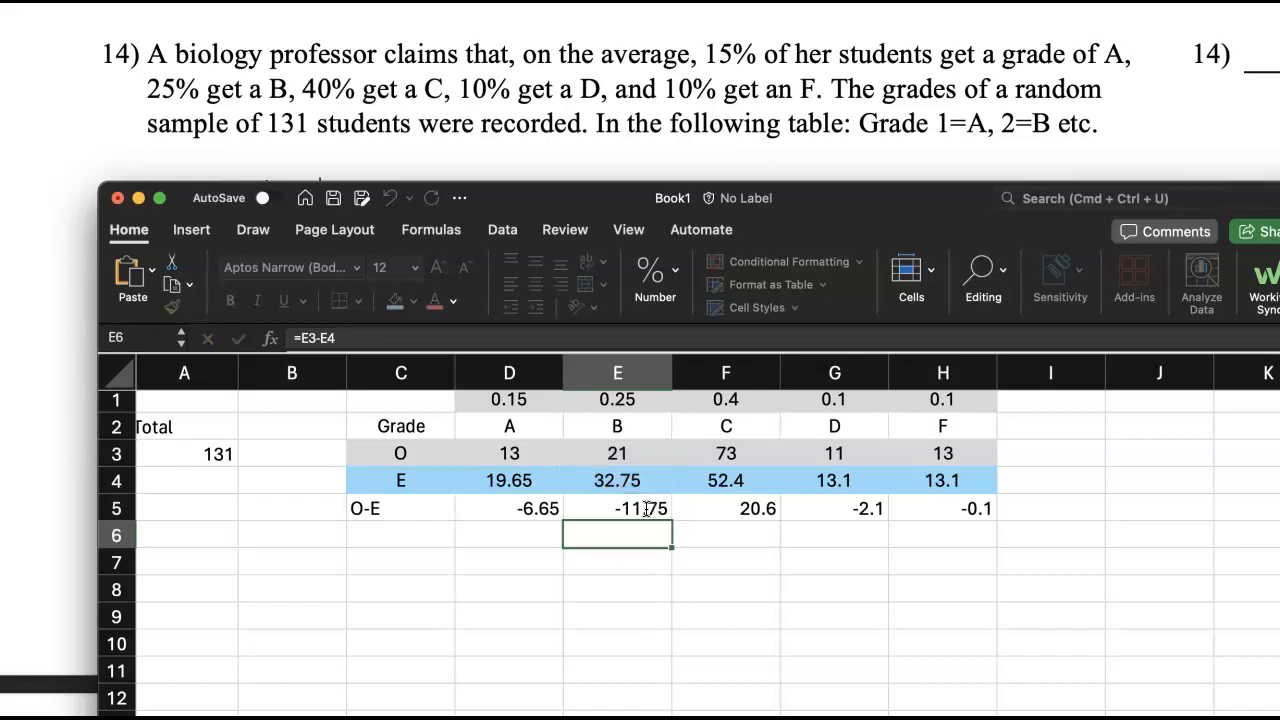
pyautogui.scroll(-1, 684, 481)
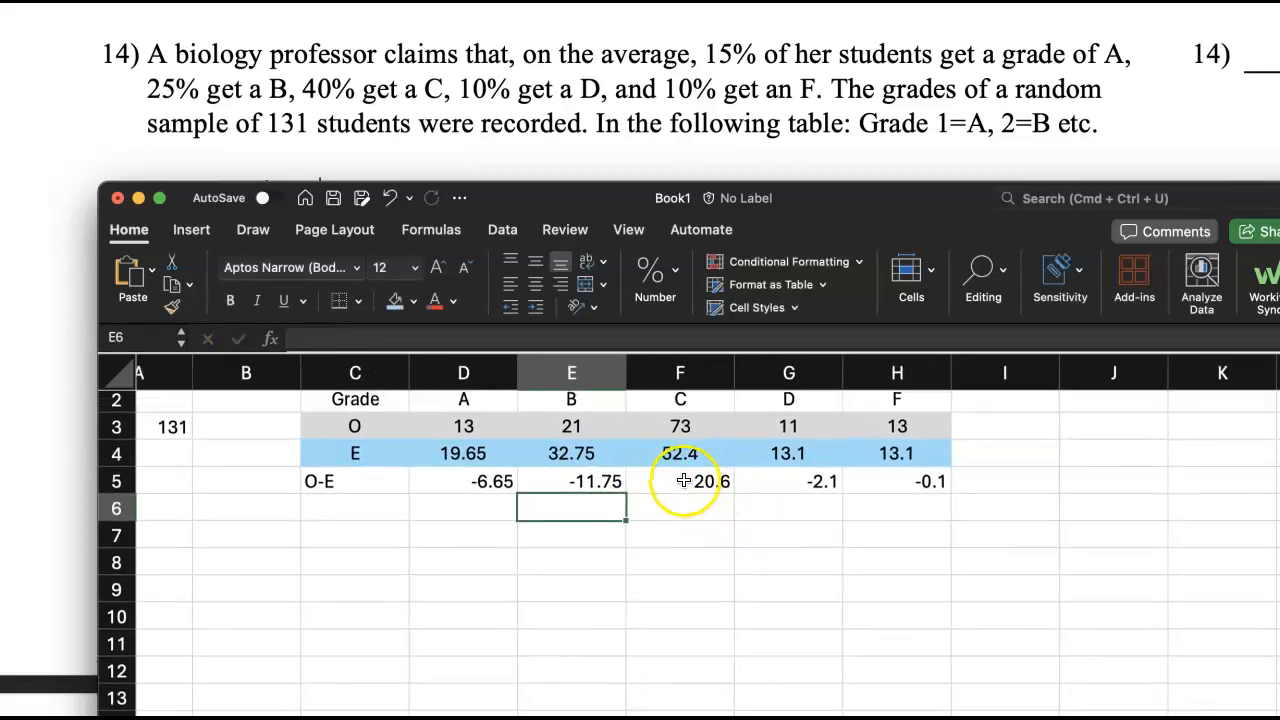
pyautogui.scroll(1, 684, 481)
pyautogui.doubleClick(690, 508)
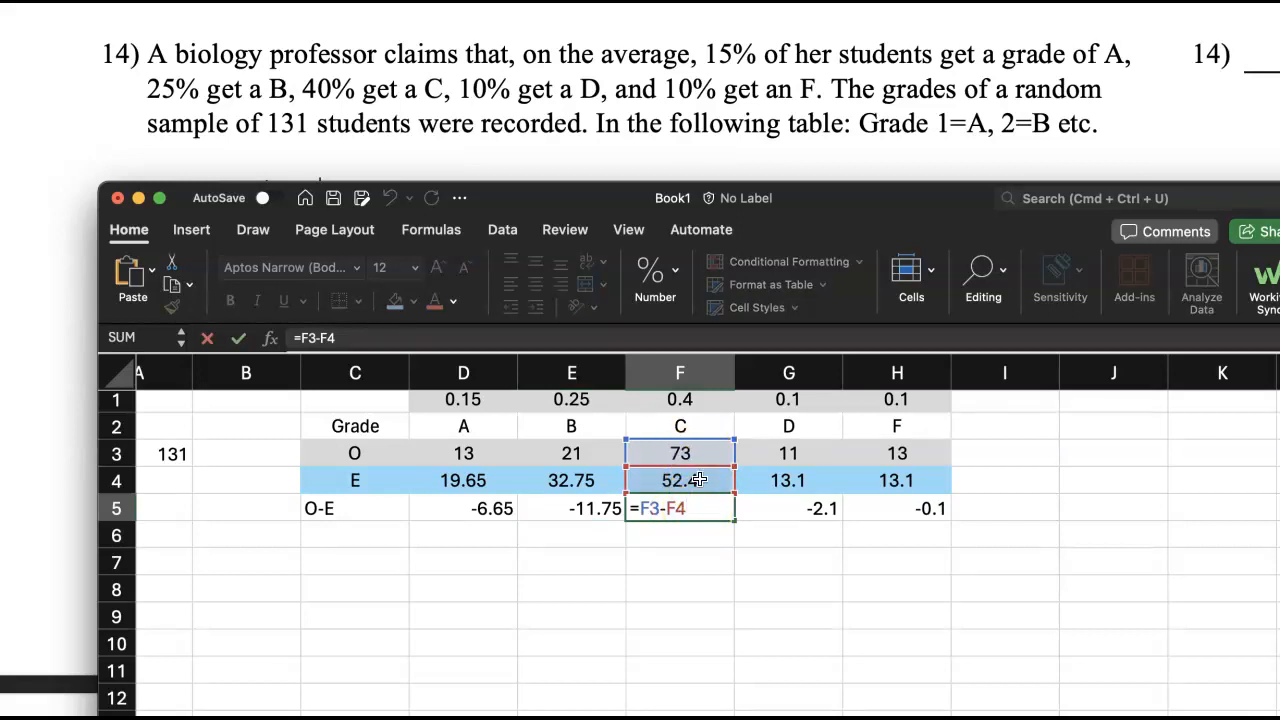
pyautogui.press('Return')
pyautogui.click(783, 512)
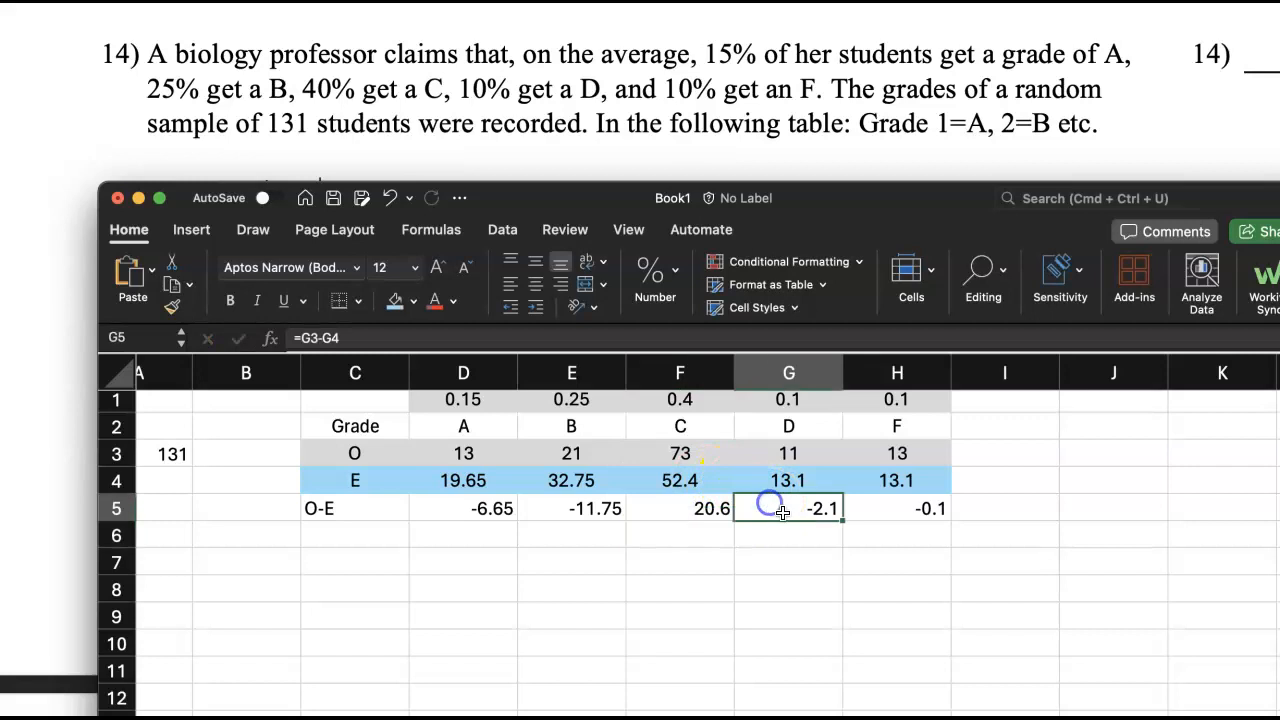
pyautogui.click(365, 337)
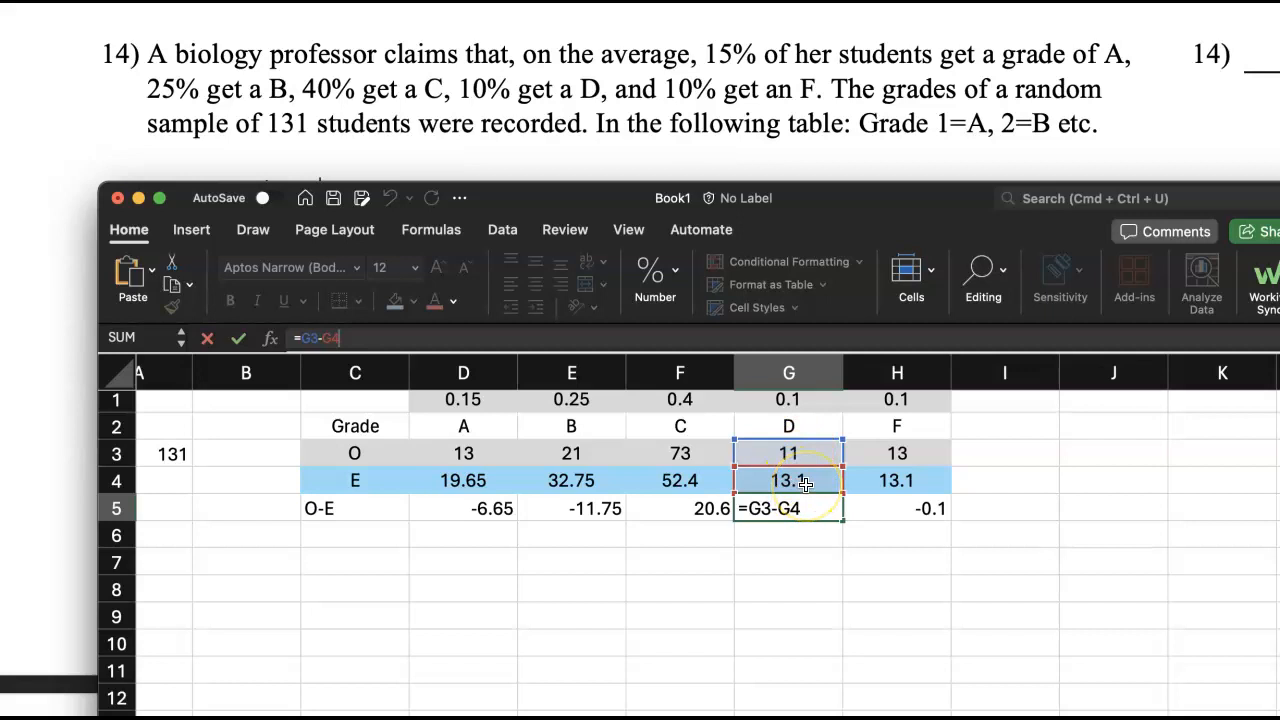
pyautogui.press('Return')
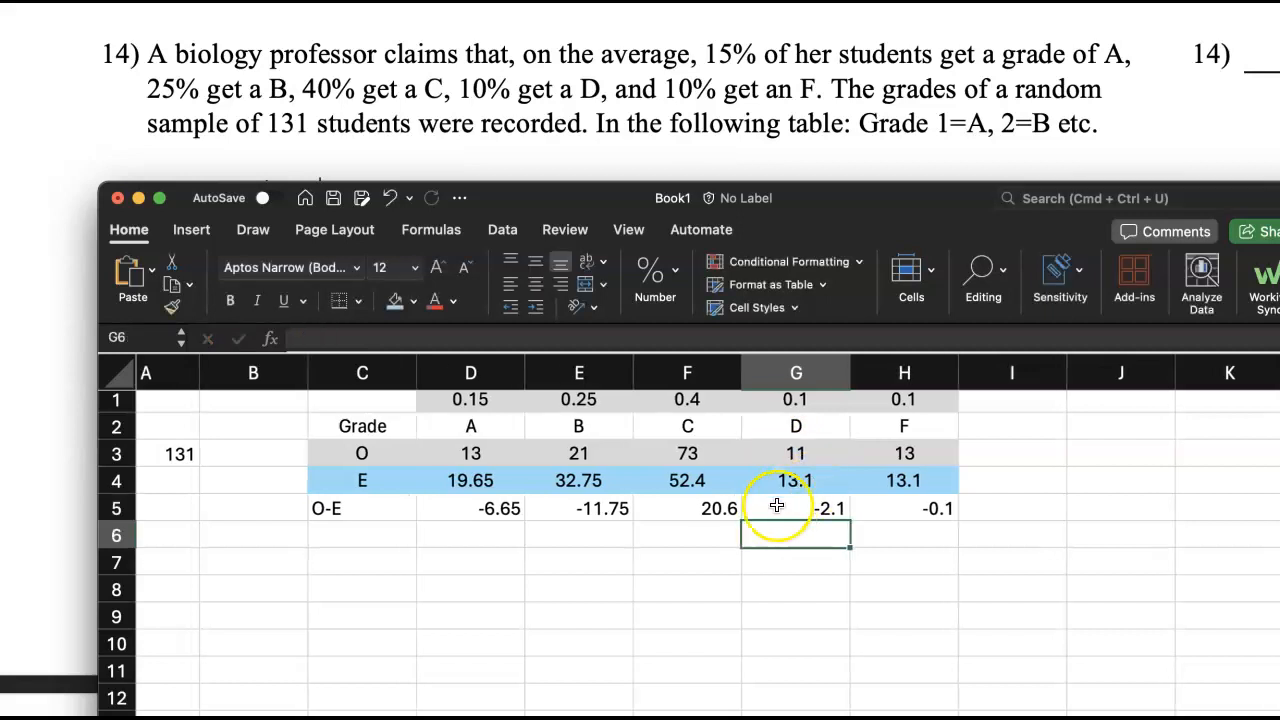
# Center the O-E row C5:H5 and enter the label (O-E)^2 in cell C6.
pyautogui.moveTo(384, 509); pyautogui.dragTo(889, 517)
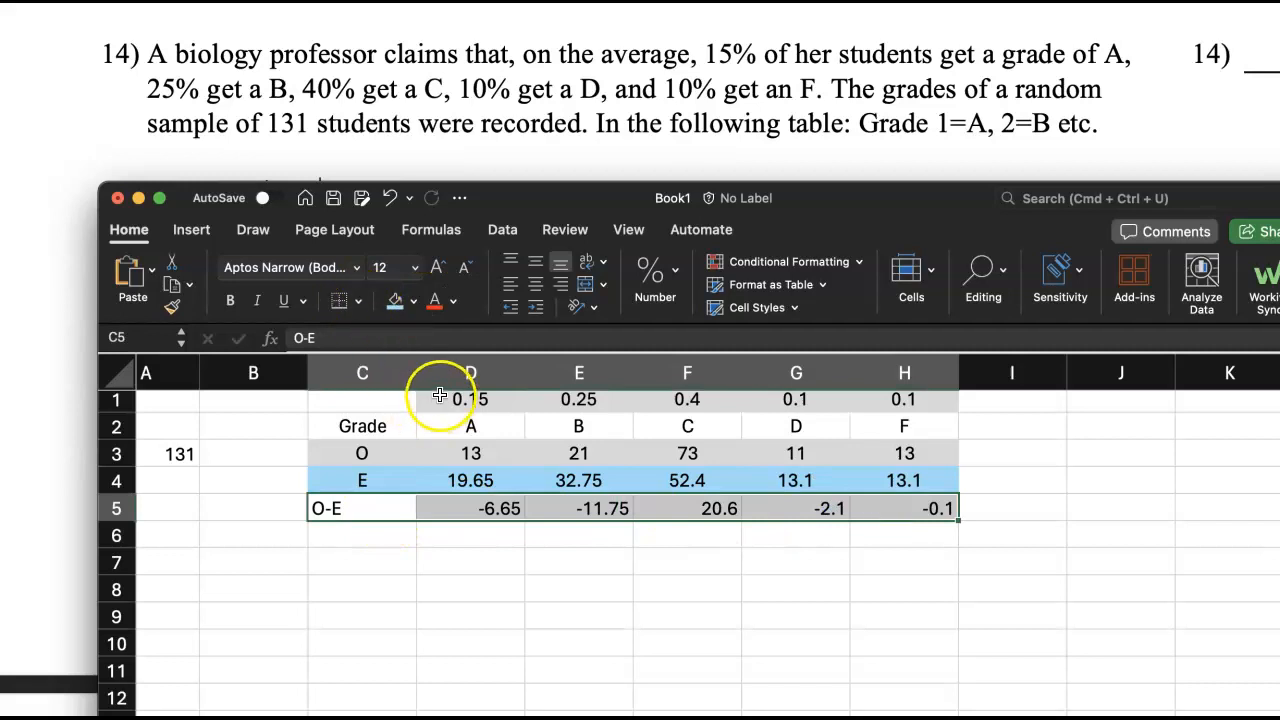
pyautogui.click(535, 287)
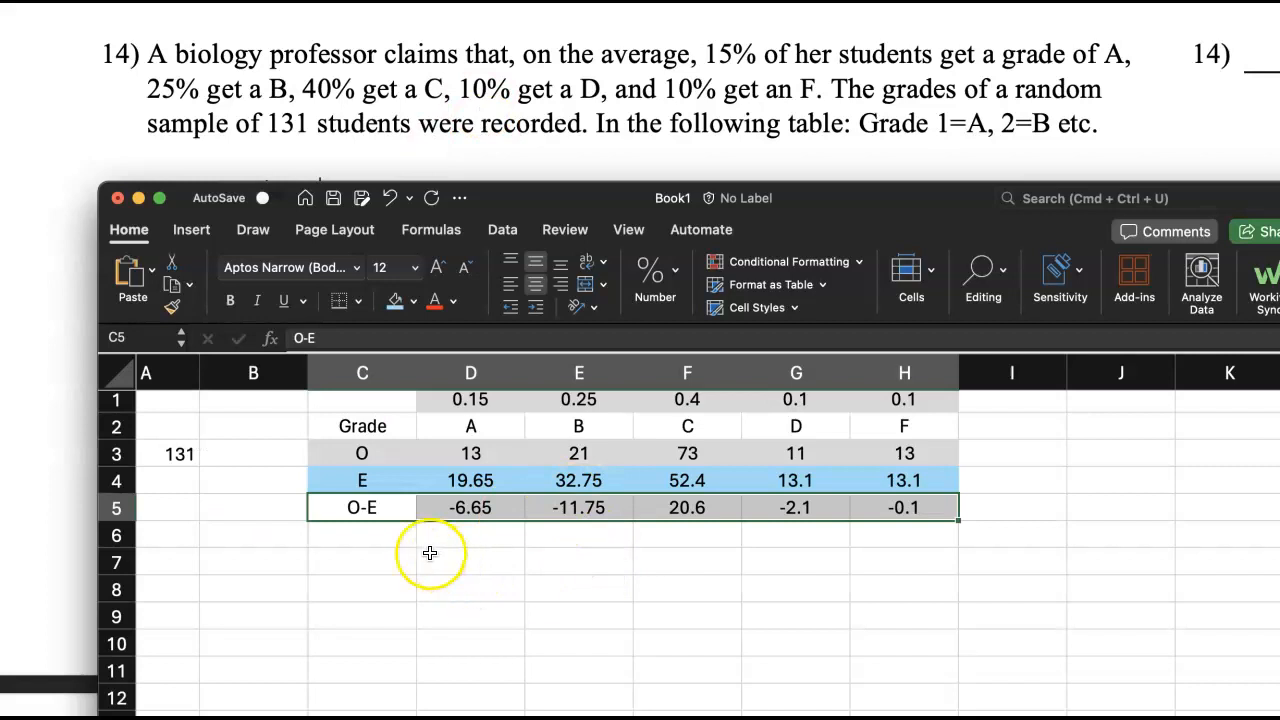
pyautogui.click(403, 537)
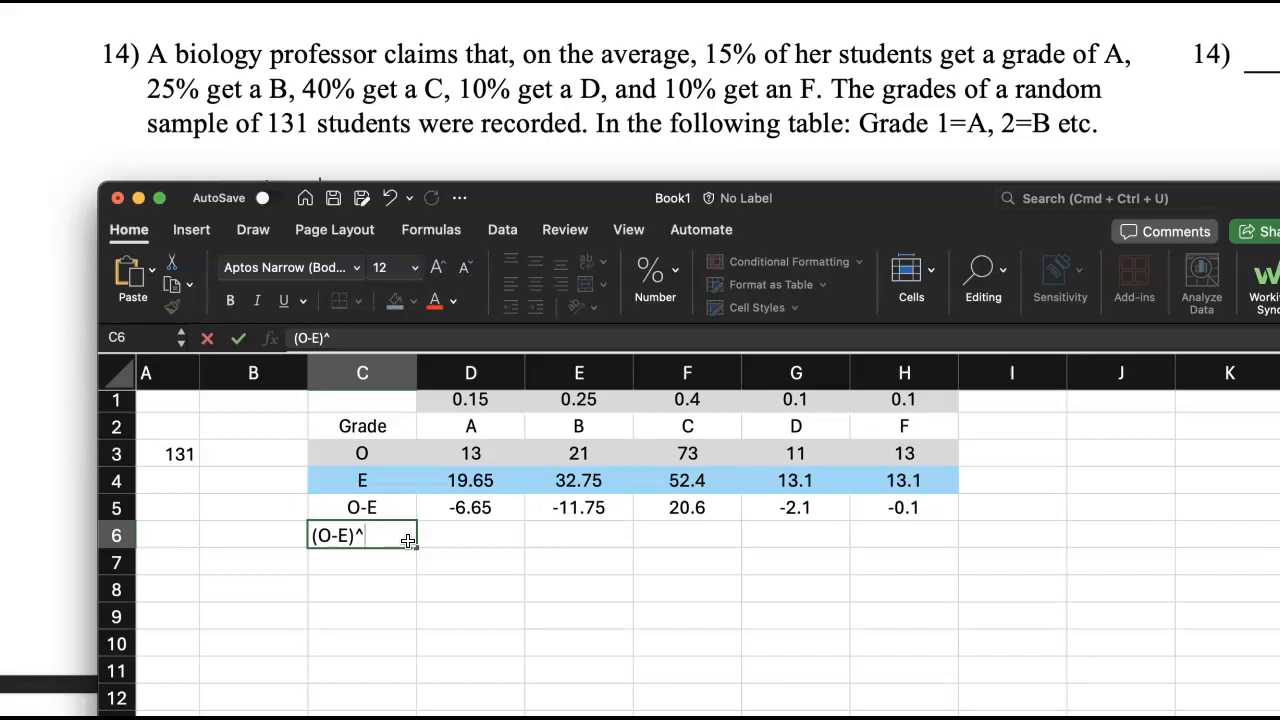
pyautogui.press('Return')
pyautogui.press('Up')
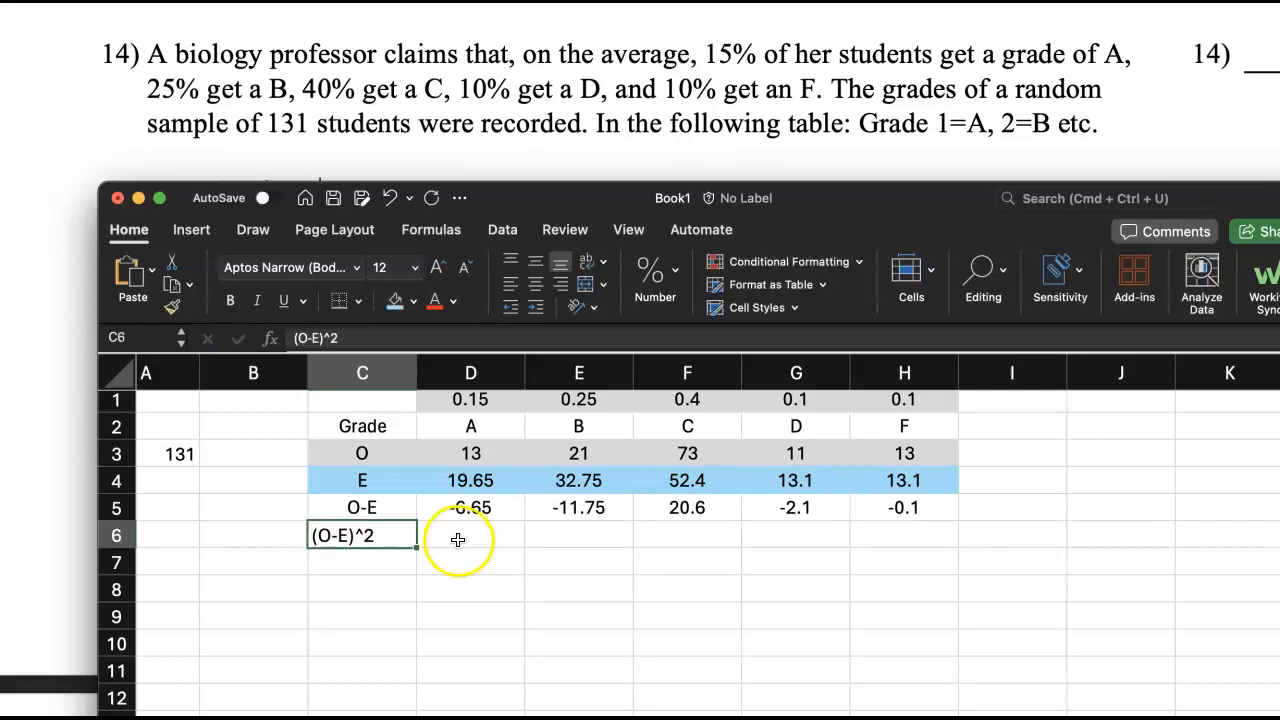
# Calculate the squared difference for grade A in cell D6 with the formula =D5^2.
pyautogui.click(458, 539)
pyautogui.write('=')
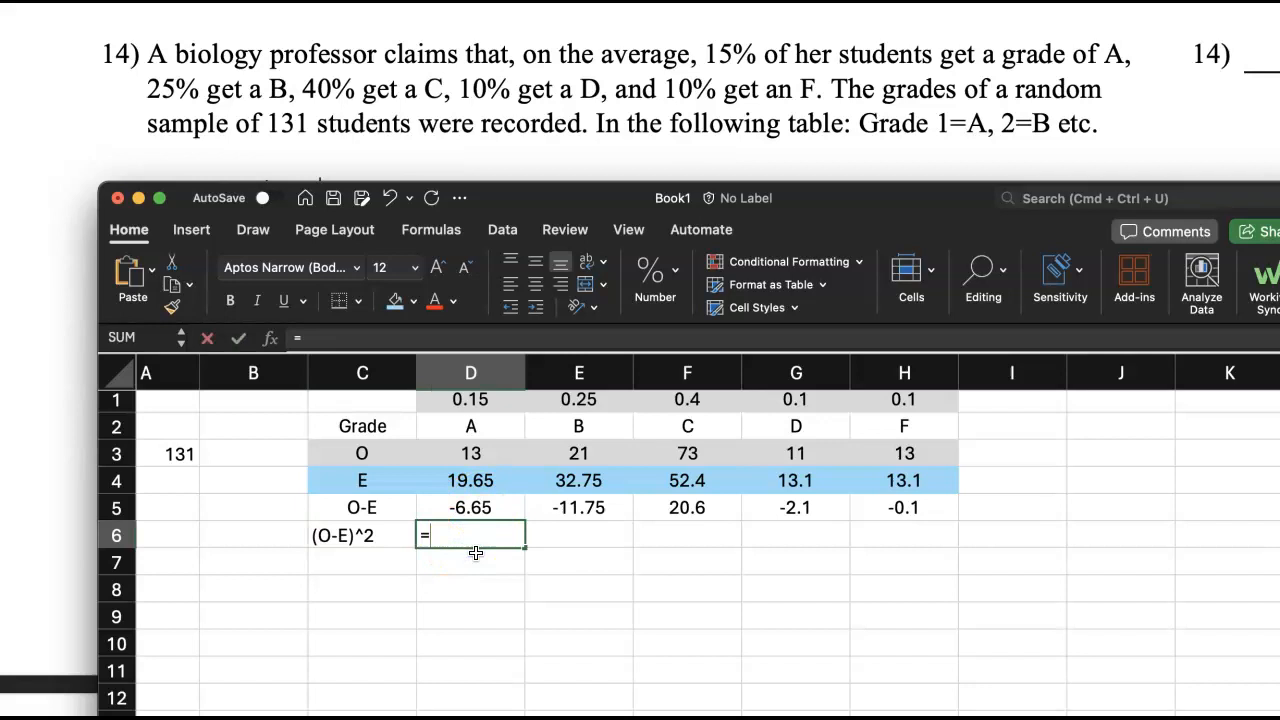
pyautogui.press('Up')
pyautogui.click(490, 508)
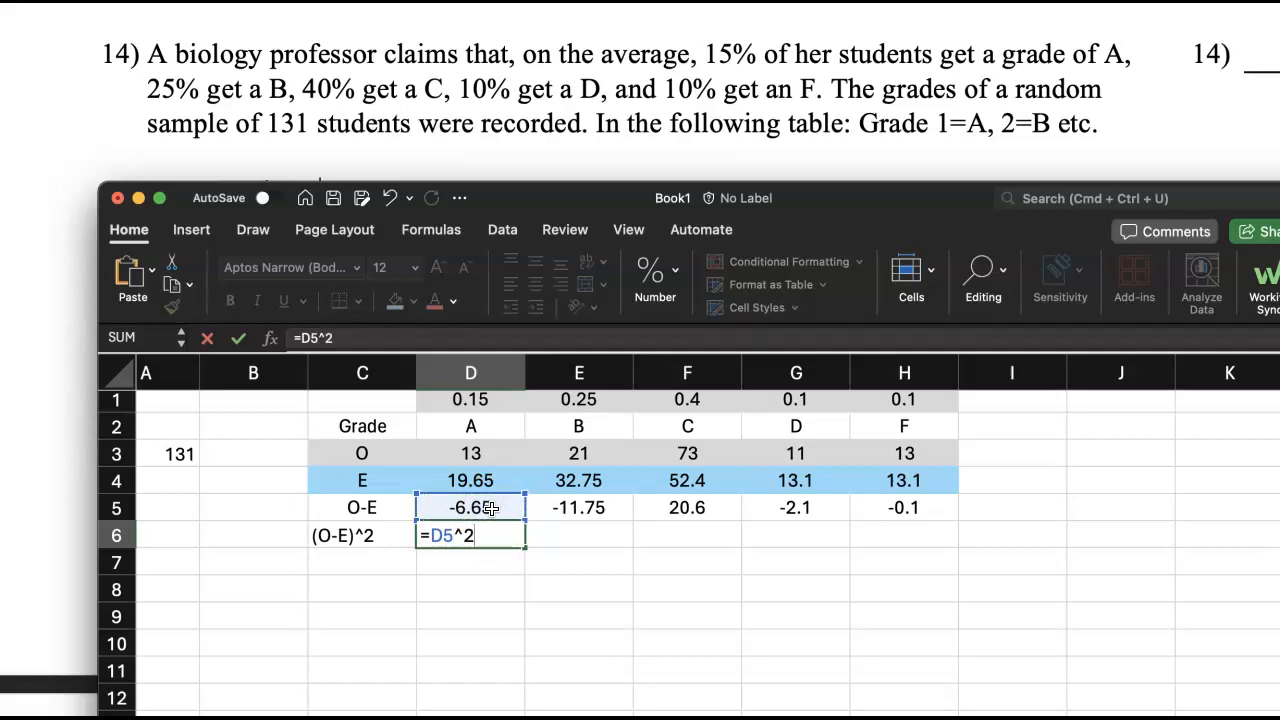
pyautogui.press('Return')
# Paste the squared-difference formula from D6 into cells E6:H6, and clear the pasted cells.
pyautogui.press('Up')
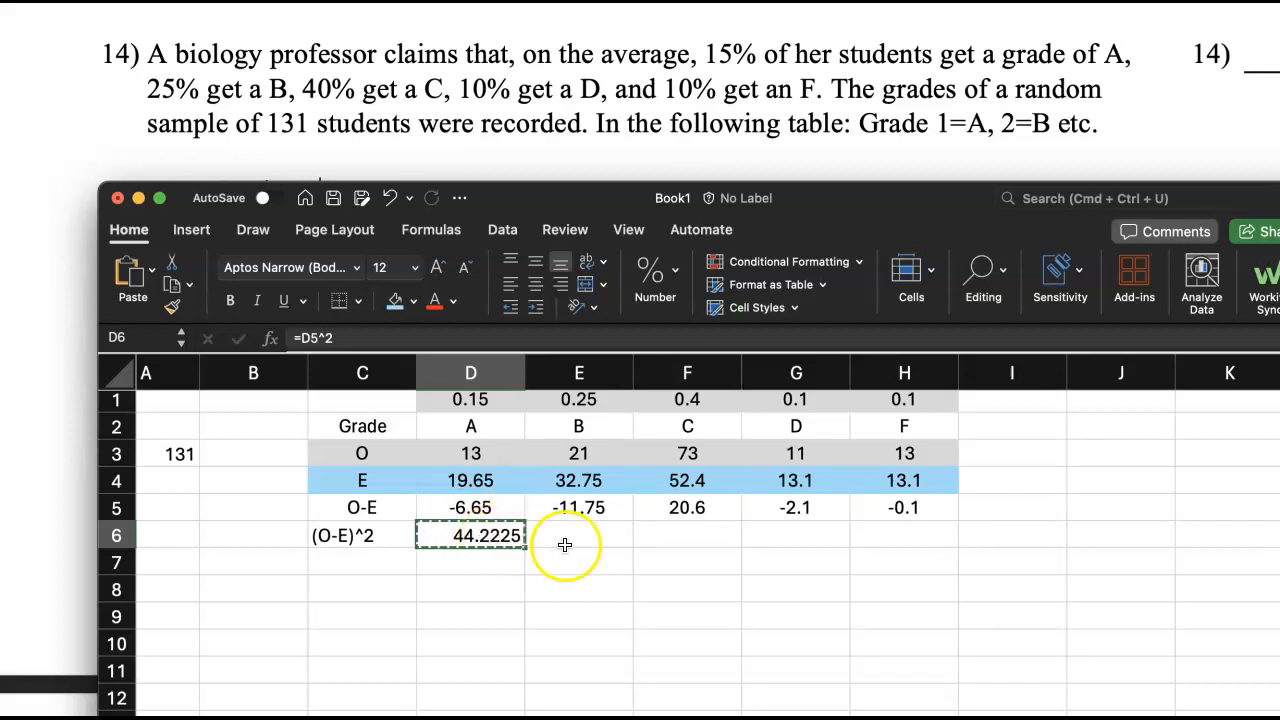
pyautogui.moveTo(548, 531); pyautogui.dragTo(846, 528)
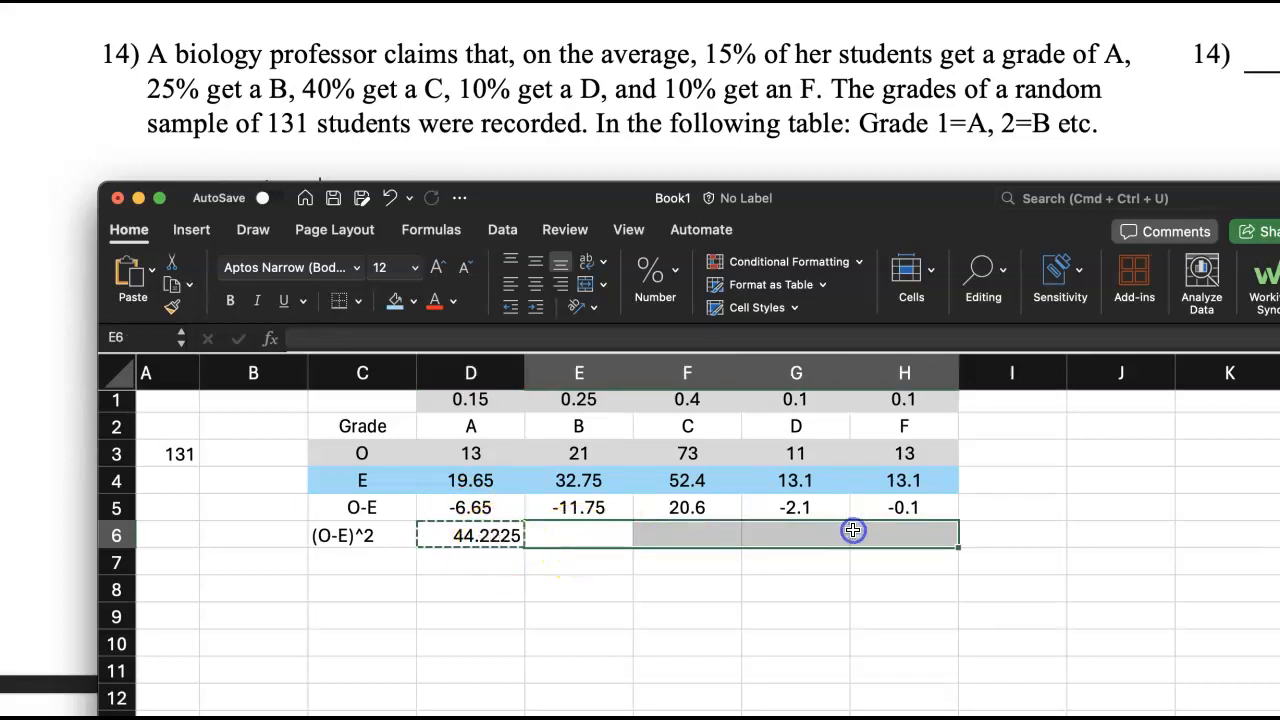
pyautogui.press('super+v')
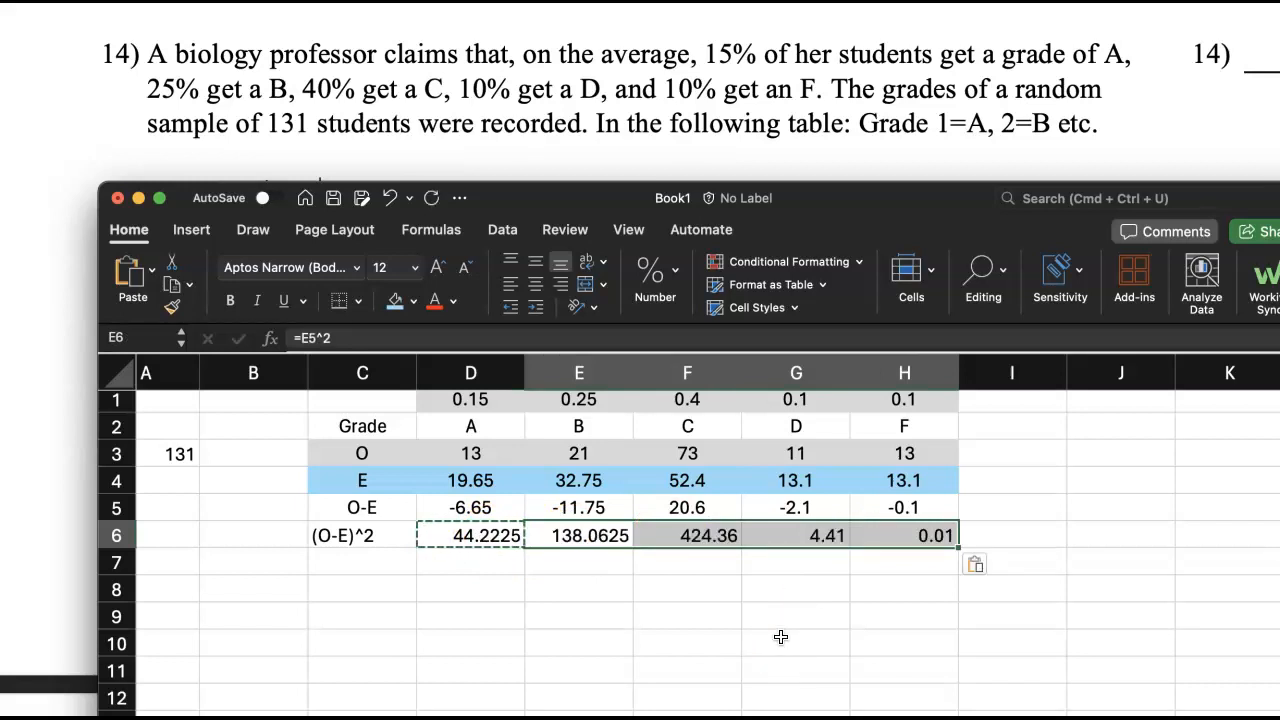
pyautogui.moveTo(568, 535); pyautogui.dragTo(871, 529)
pyautogui.press('Delete')
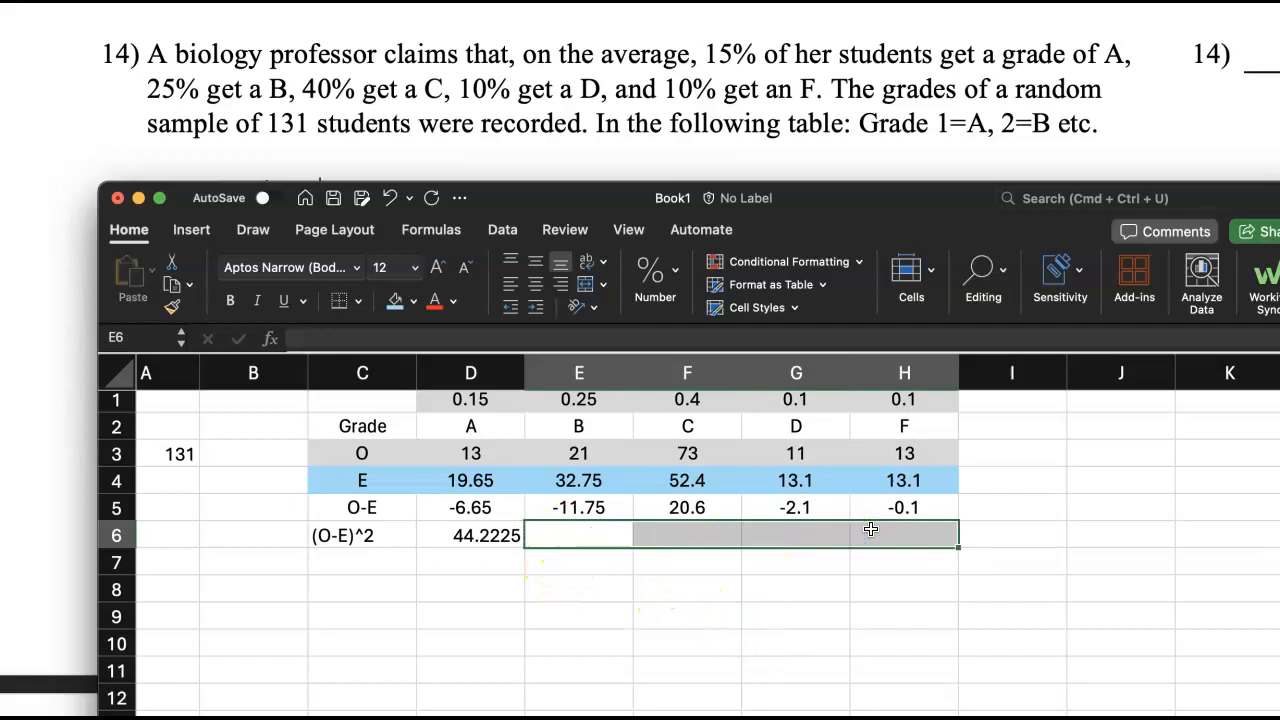
# Fill the D6 formula across E6:H6 for the remaining grades and check the reference in E6.
pyautogui.click(505, 540)
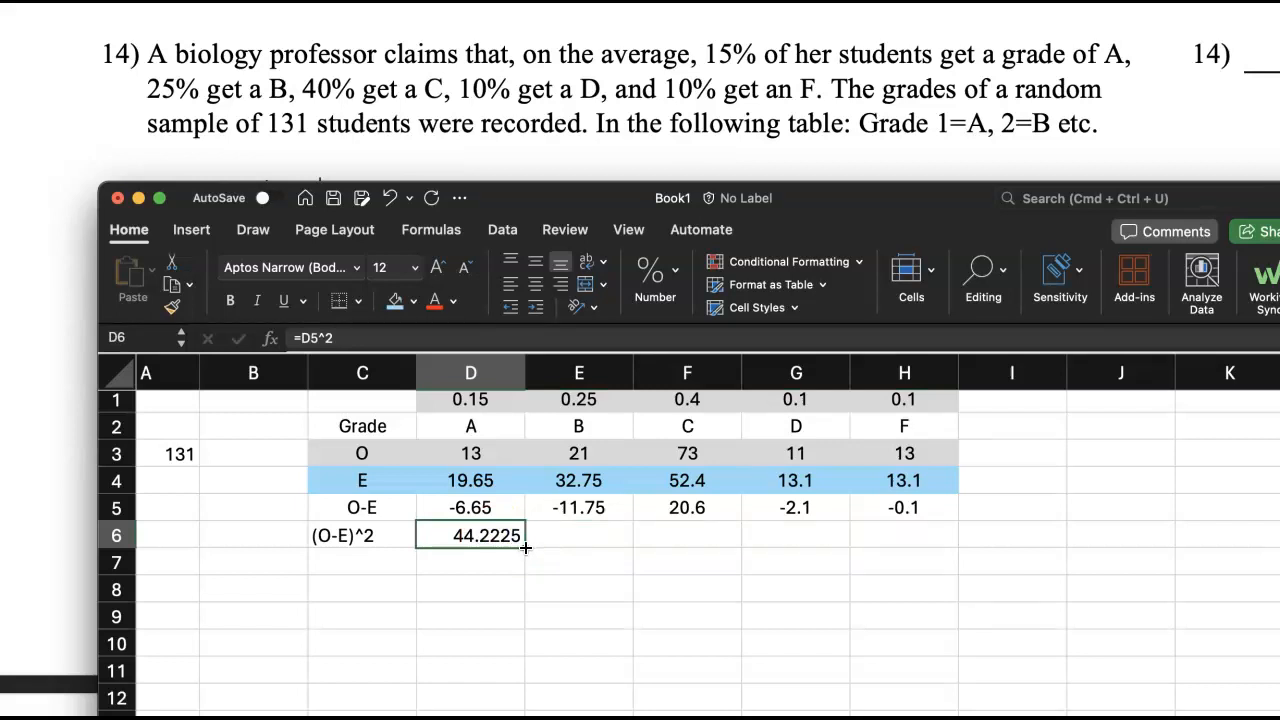
pyautogui.moveTo(525, 547); pyautogui.dragTo(916, 546)
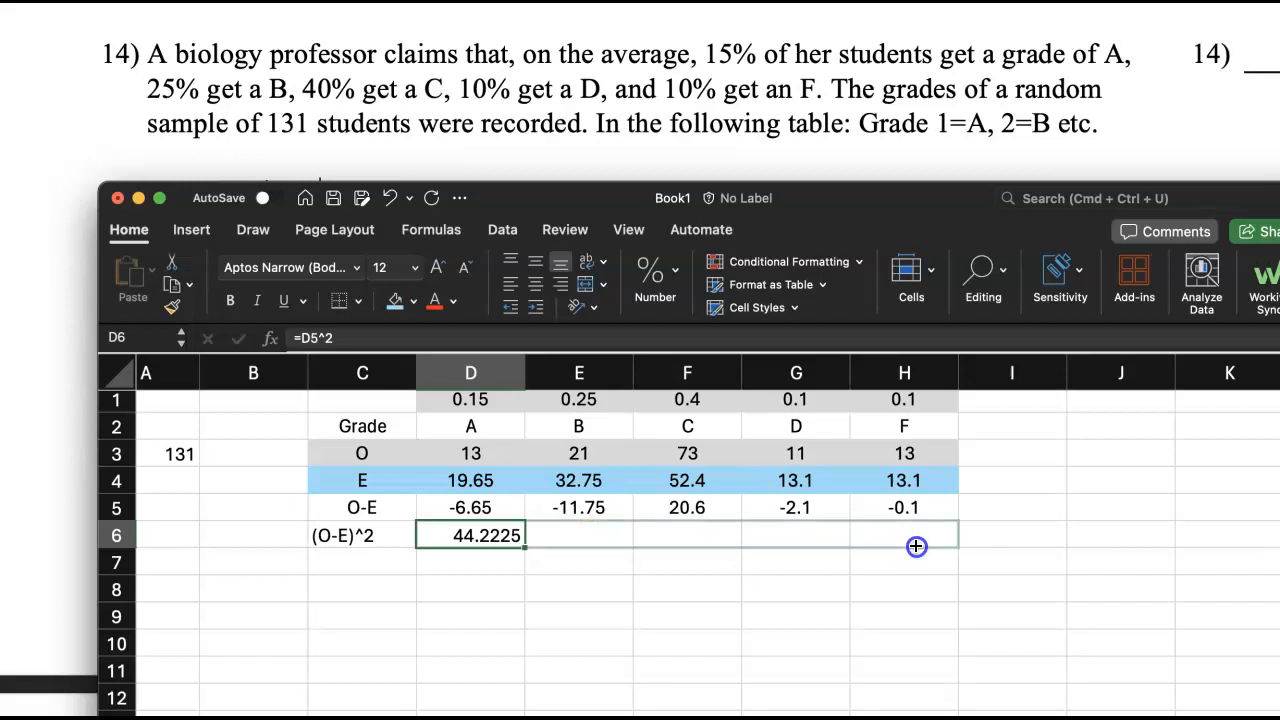
pyautogui.moveTo(916, 546); pyautogui.dragTo(916, 546)
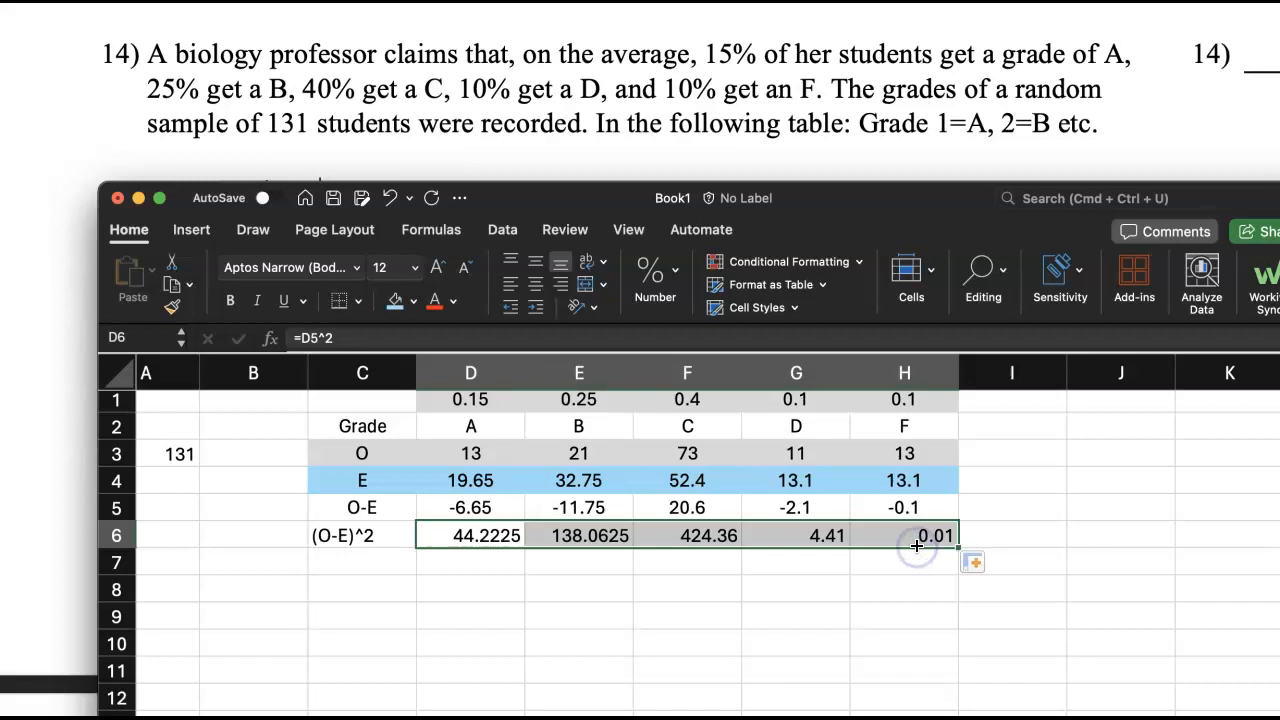
pyautogui.click(612, 536)
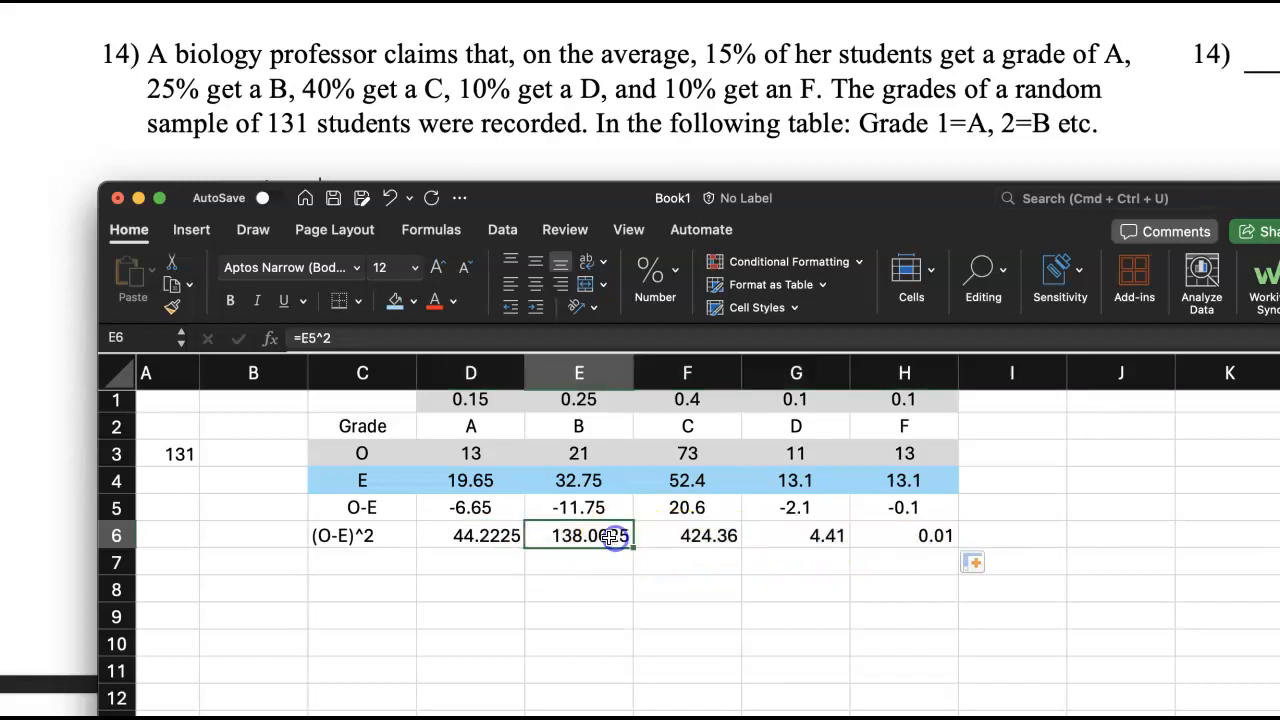
pyautogui.click(499, 341)
pyautogui.press('Return')
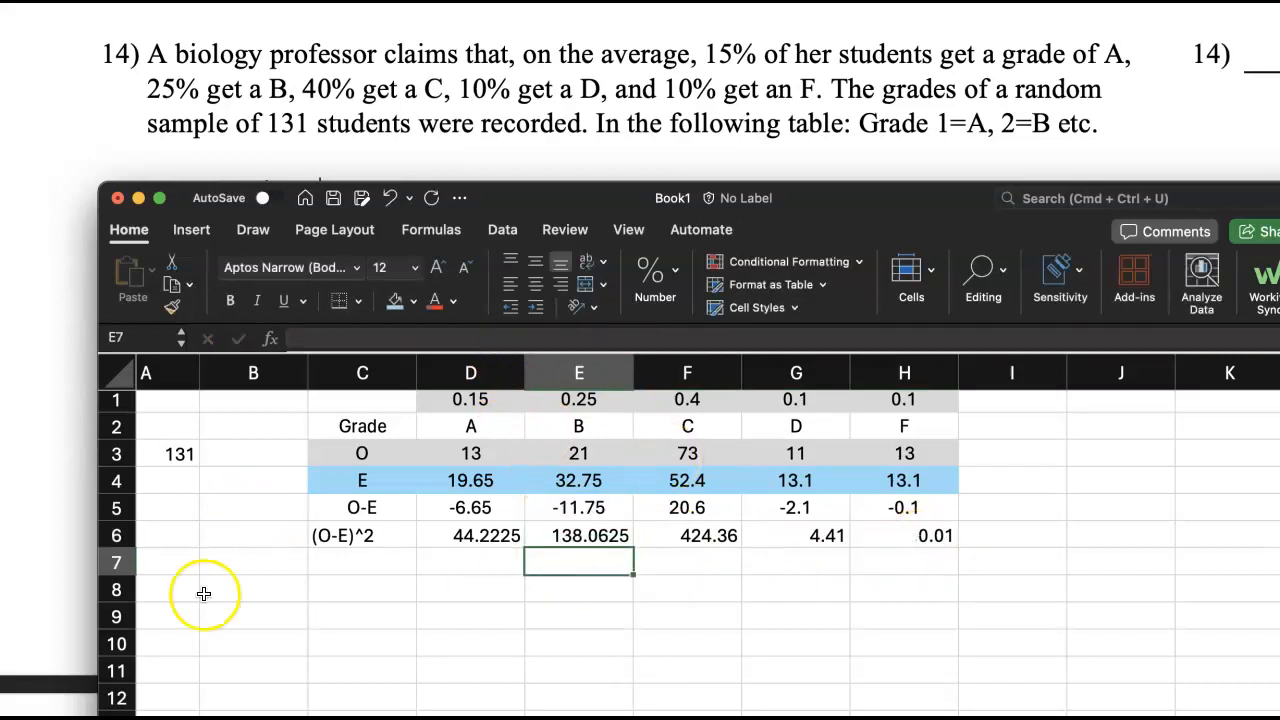
# Enter the label Above/E in cell C7, beneath the (O-E)^2 label.
pyautogui.click(367, 562)
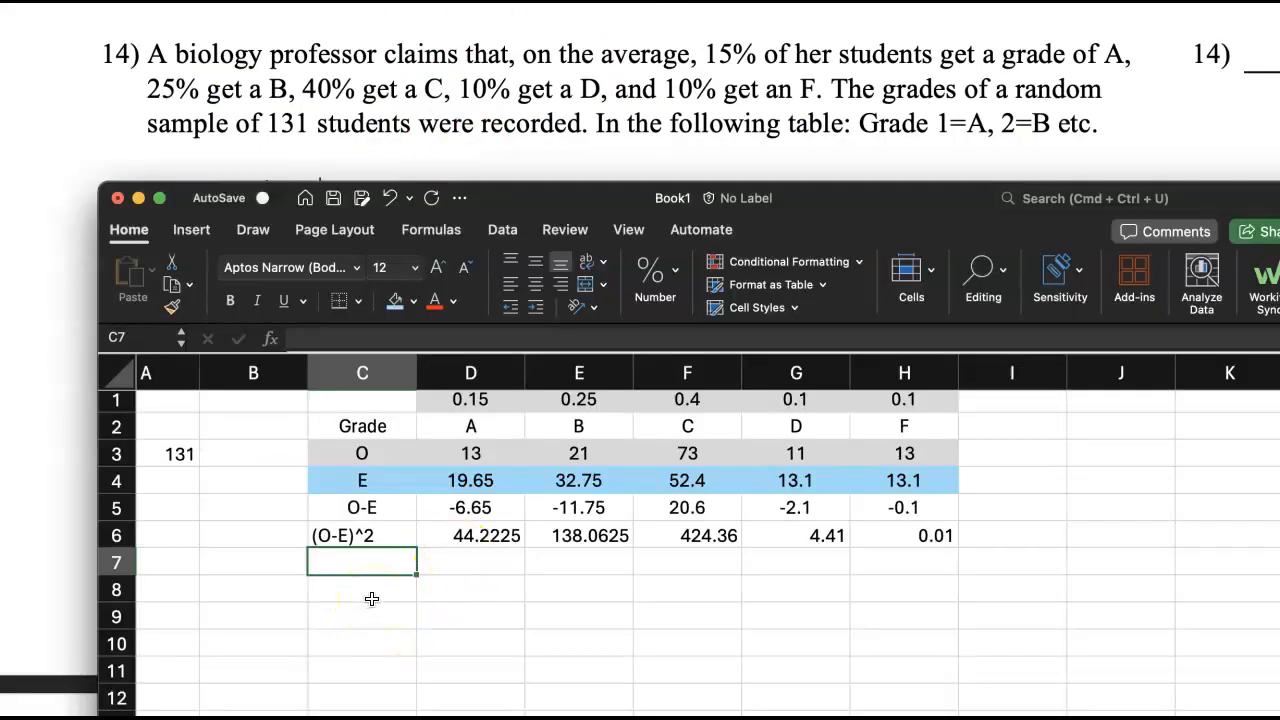
pyautogui.click(465, 536)
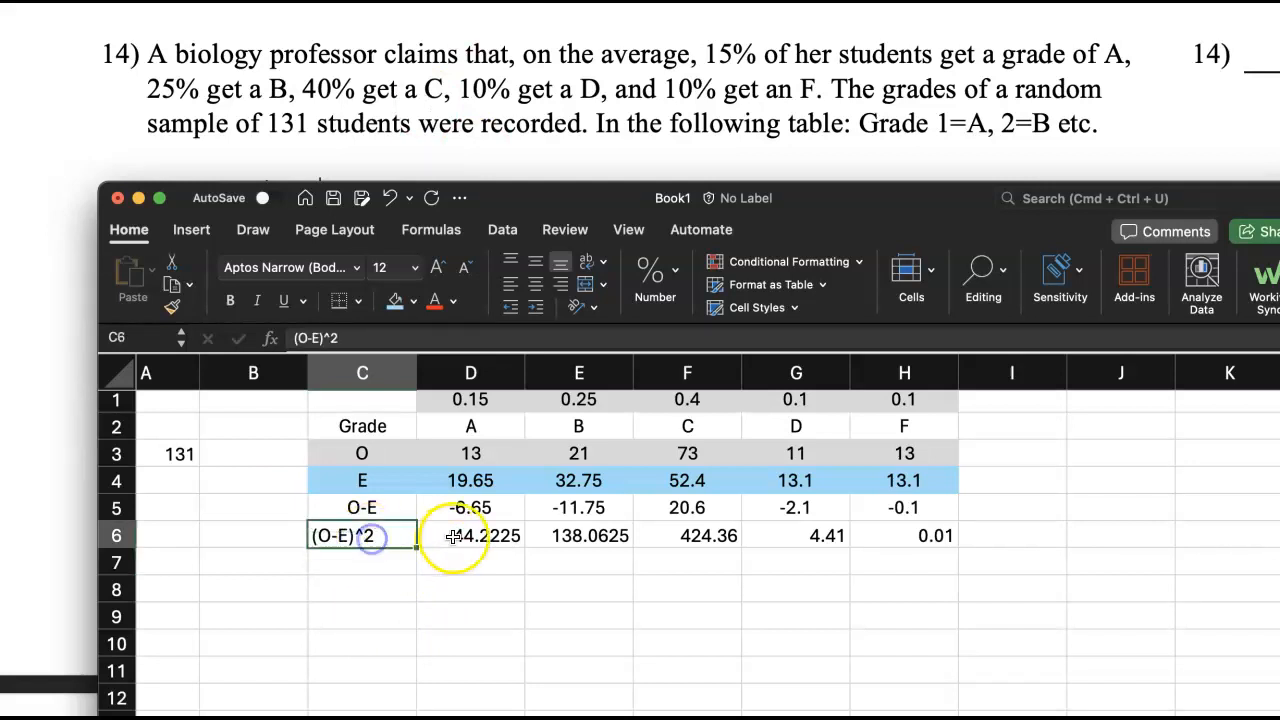
pyautogui.click(372, 535)
pyautogui.click(466, 535)
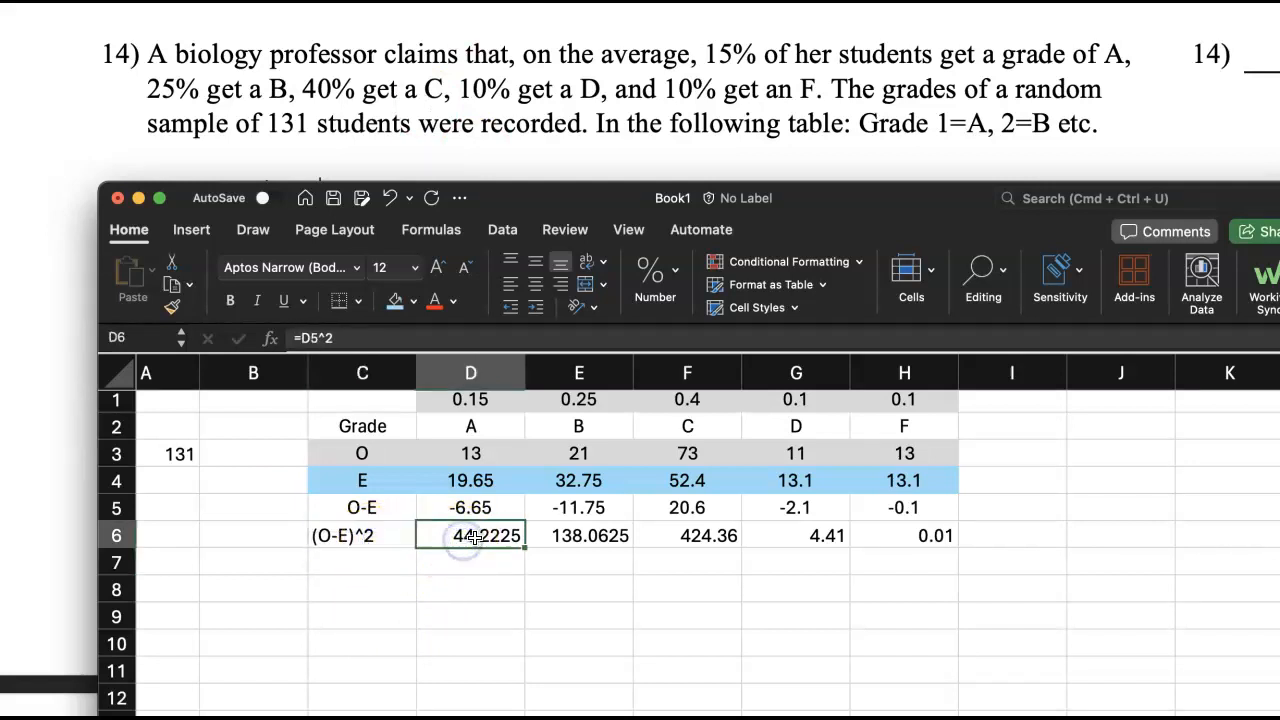
pyautogui.click(470, 481)
pyautogui.click(395, 540)
pyautogui.click(384, 564)
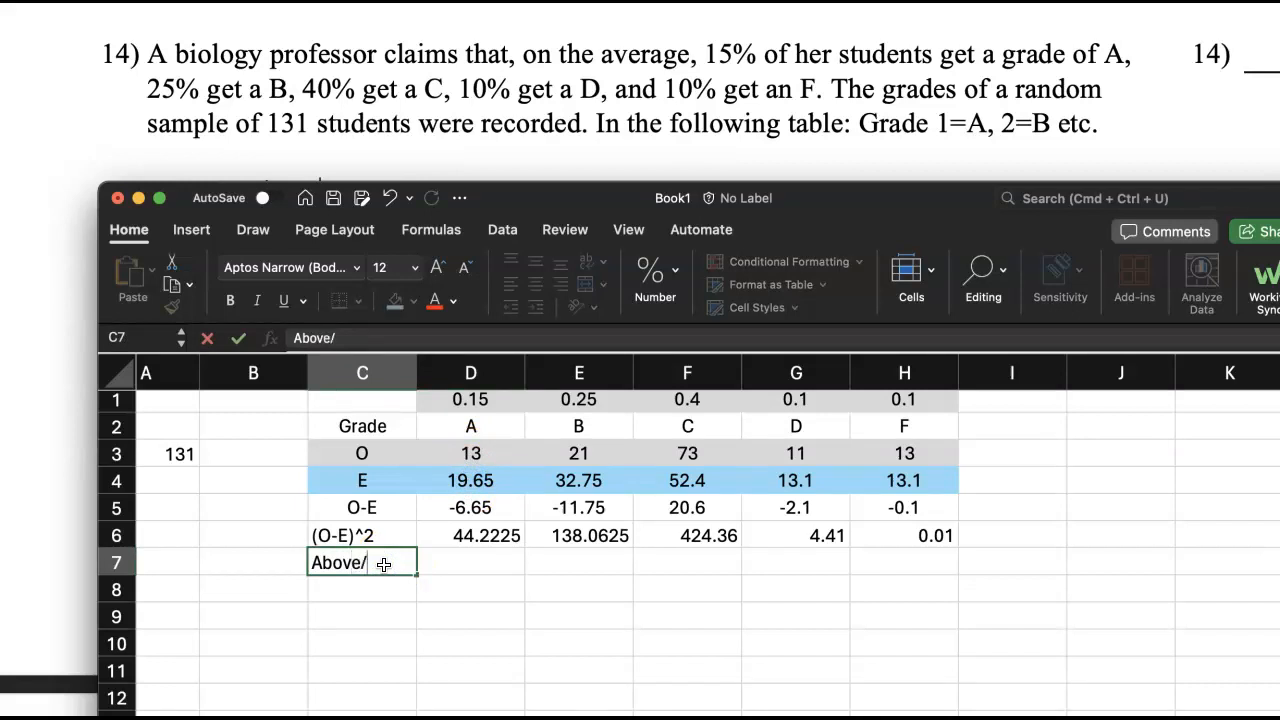
pyautogui.press('Return')
pyautogui.click(370, 553)
# Divide grade A's squared difference by its expected count in cell D7 with the formula =D6/D4.
pyautogui.click(456, 562)
pyautogui.write('=')
pyautogui.click(472, 535)
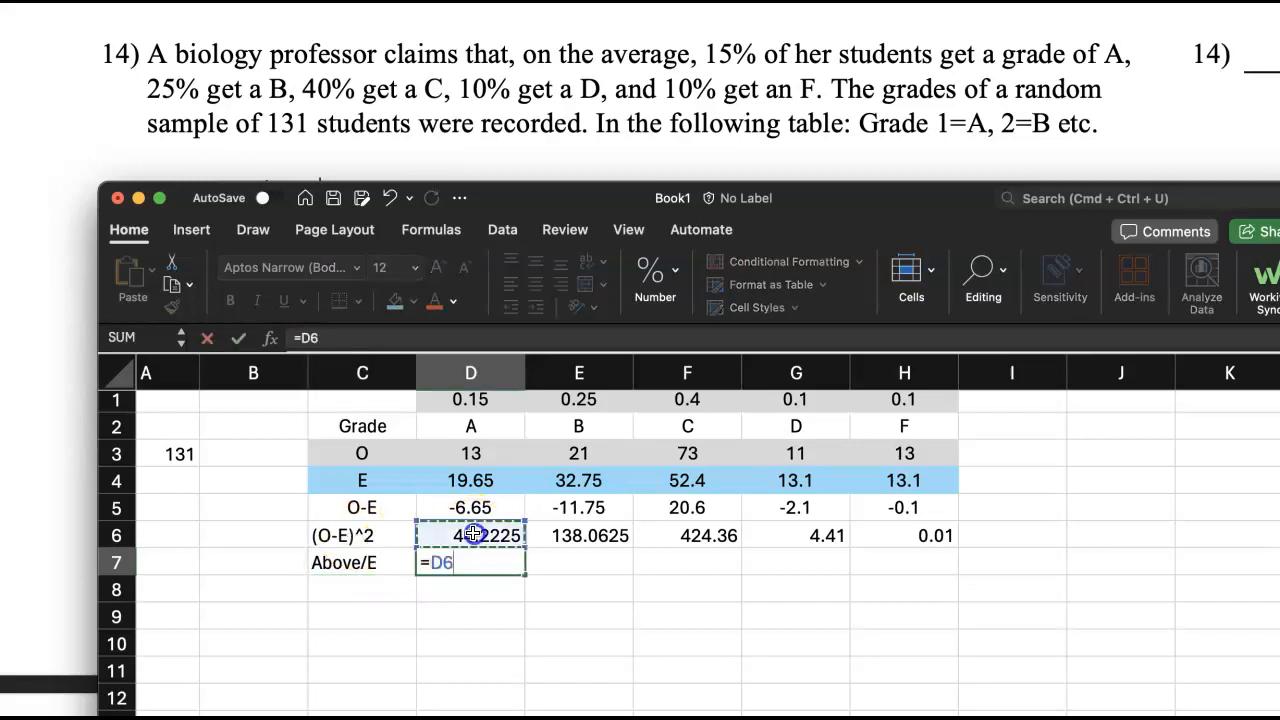
pyautogui.write('/')
pyautogui.click(476, 479)
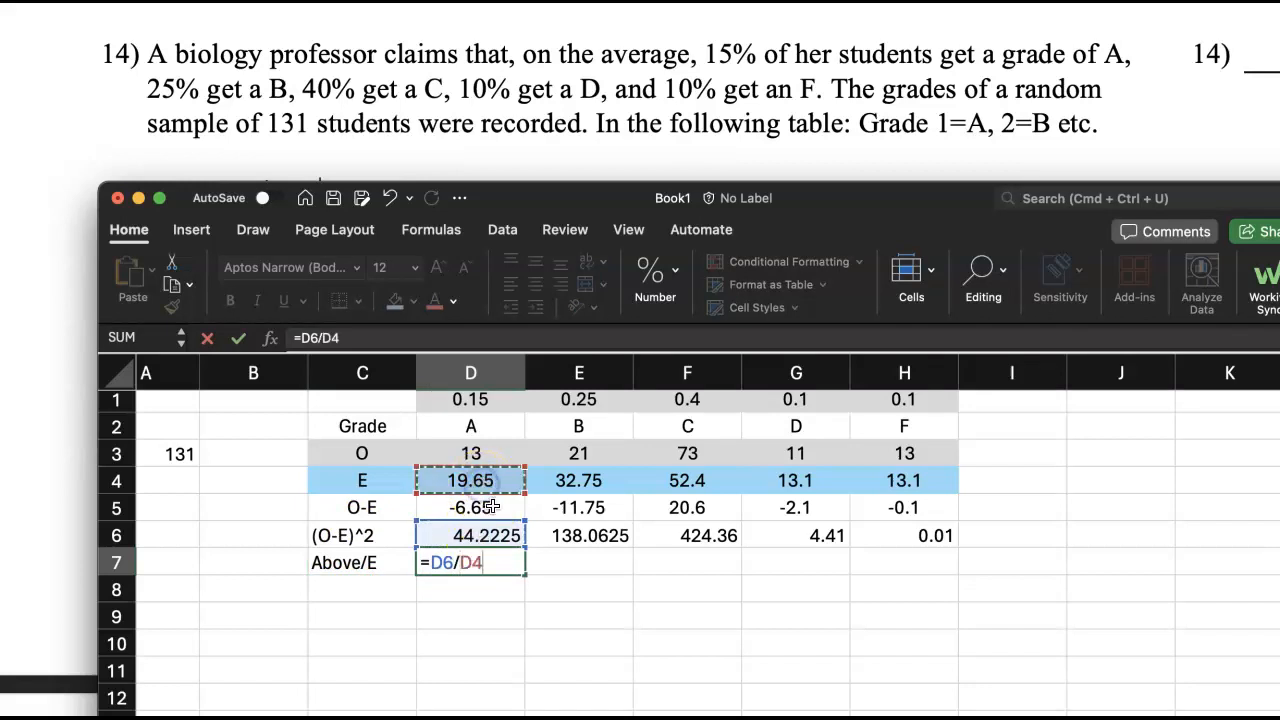
pyautogui.press('Return')
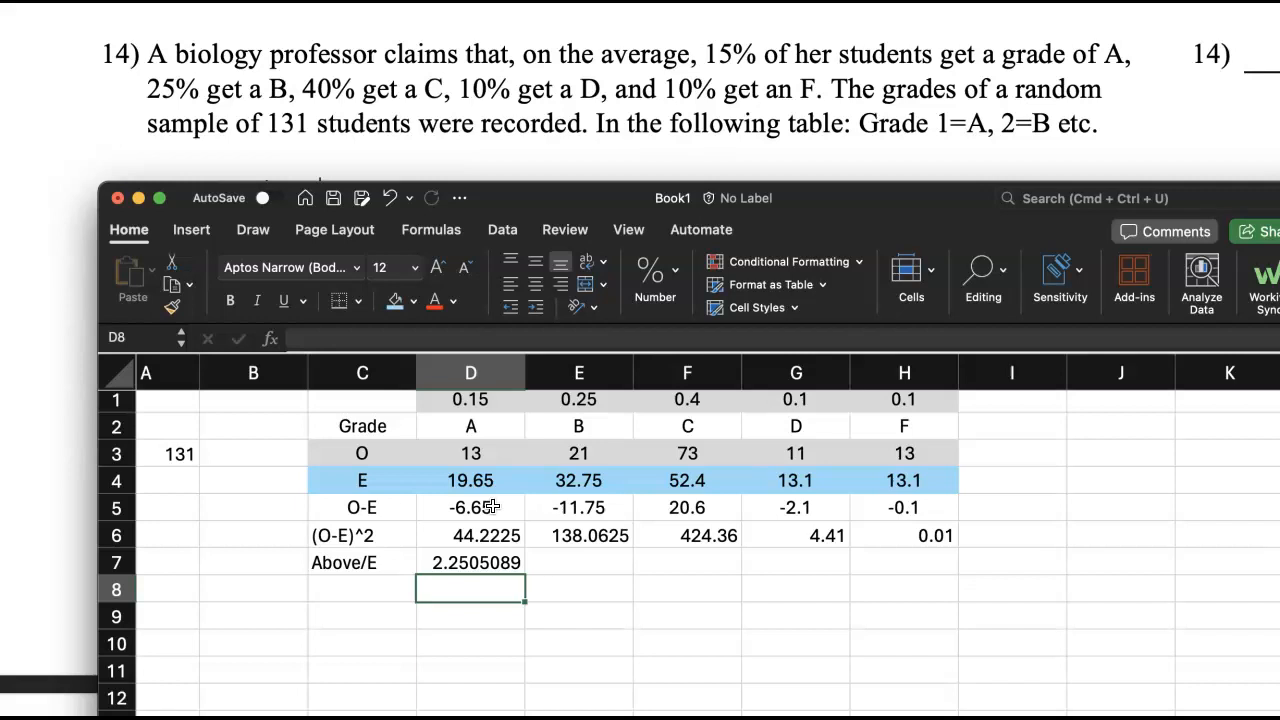
# Fill the D7 formula across cells E7:H7 for the remaining grades.
pyautogui.click(496, 565)
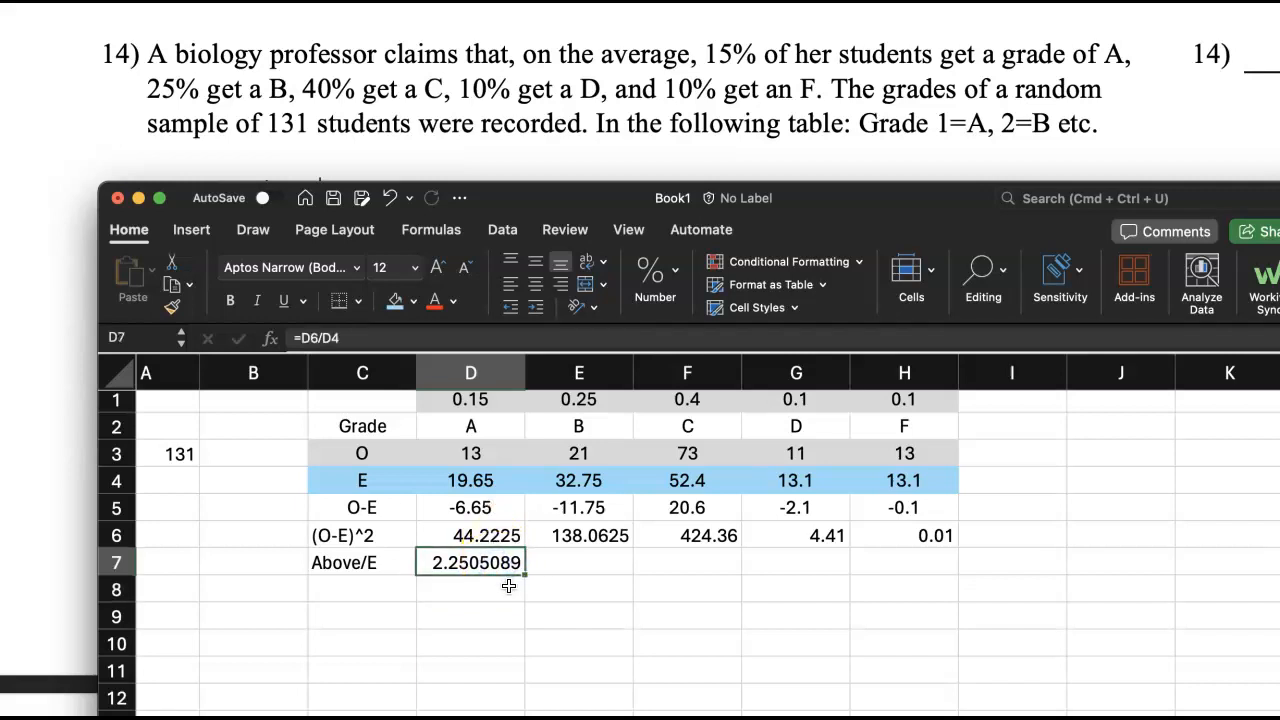
pyautogui.moveTo(562, 566); pyautogui.dragTo(872, 566)
pyautogui.hscroll(1, 871, 565)
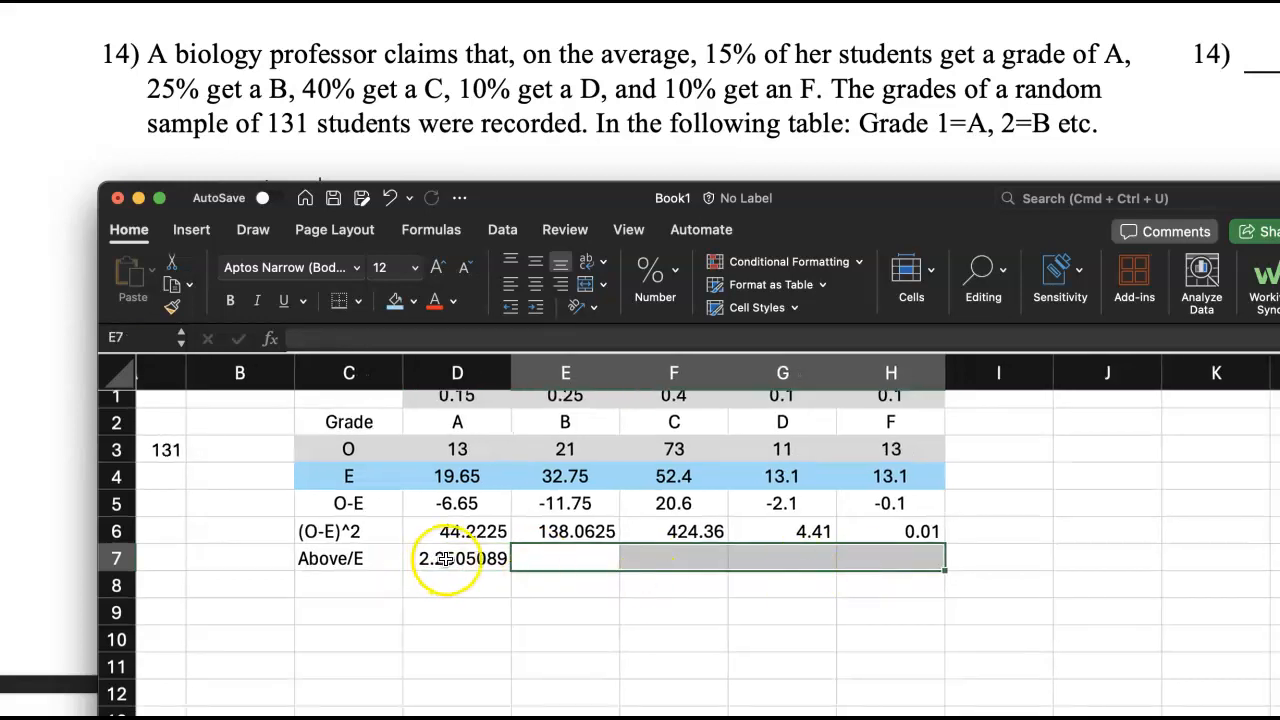
pyautogui.click(444, 559)
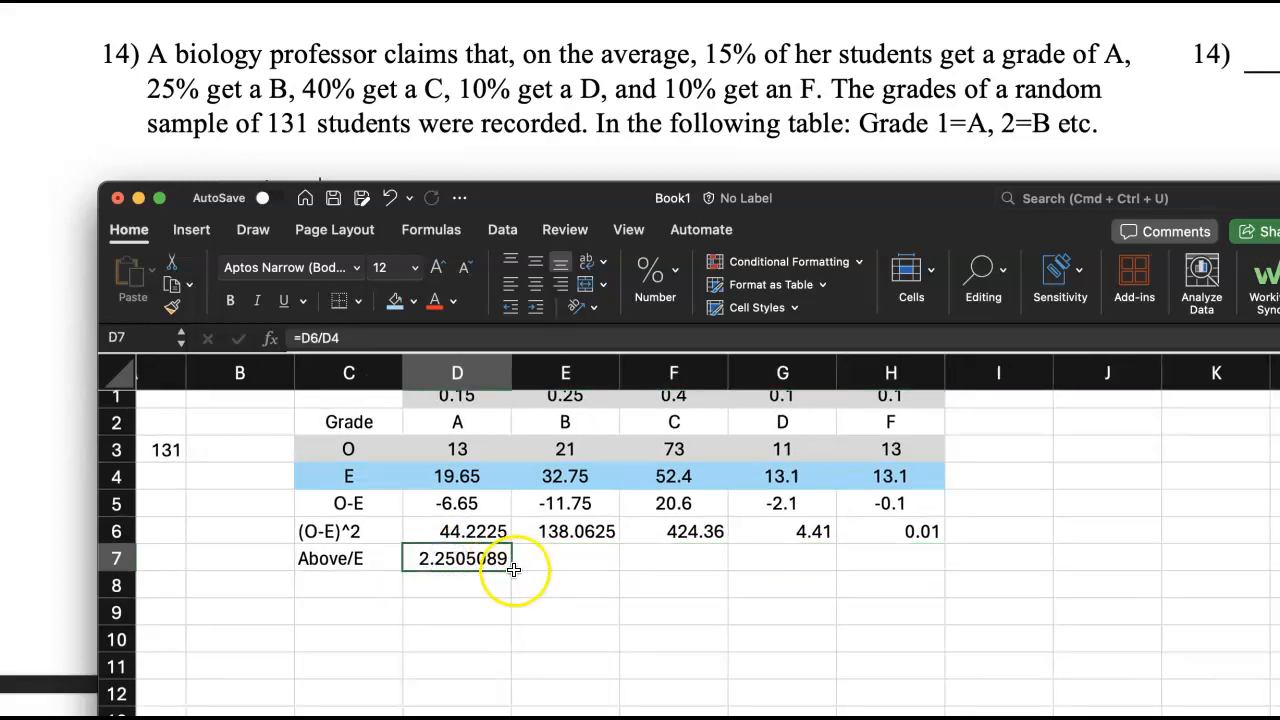
pyautogui.moveTo(565, 569); pyautogui.dragTo(905, 567)
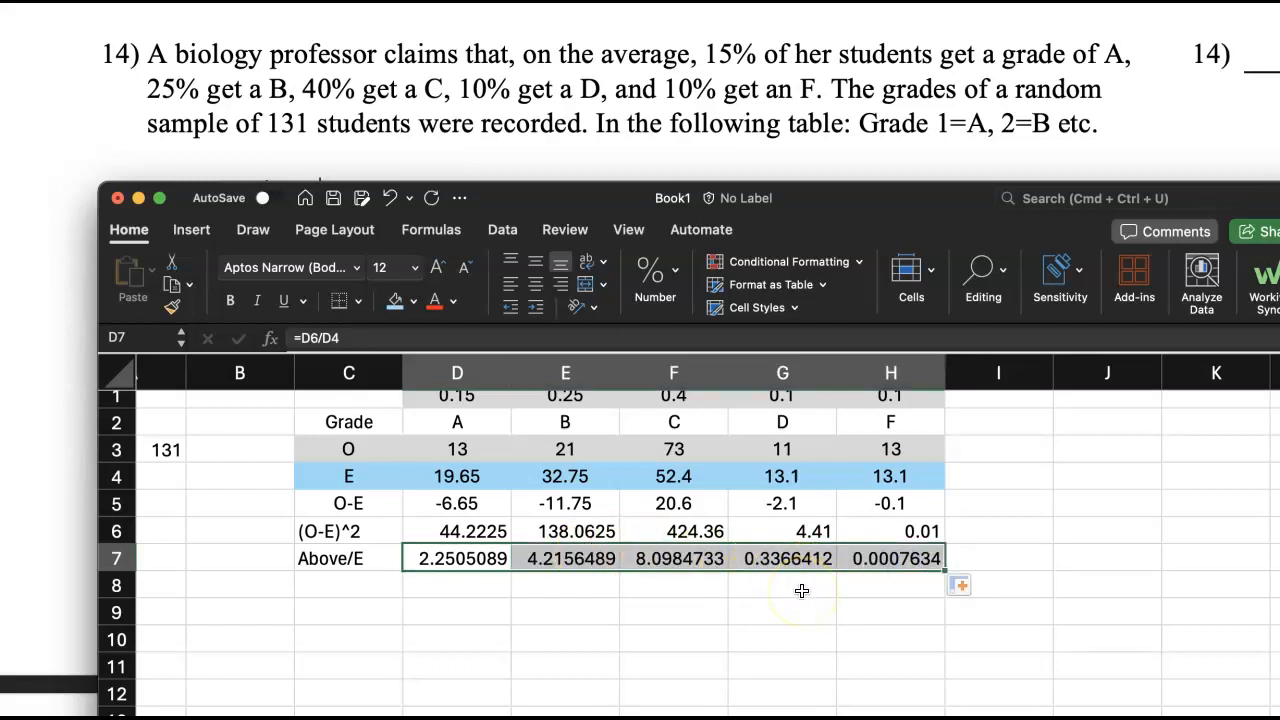
# Shade the Above/E values in D7:H7 with the light blue fill color.
pyautogui.hscroll(2, 801, 591)
pyautogui.scroll(-2, 801, 591)
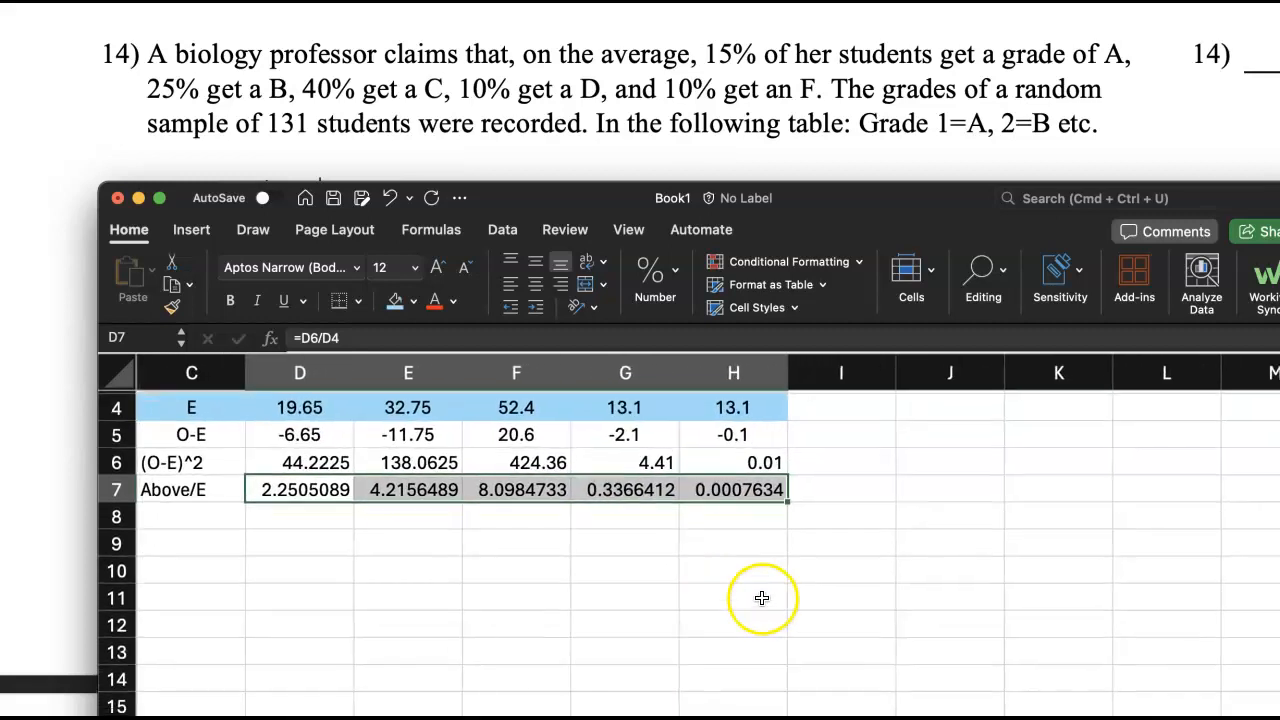
pyautogui.scroll(3, 763, 594)
pyautogui.click(583, 595)
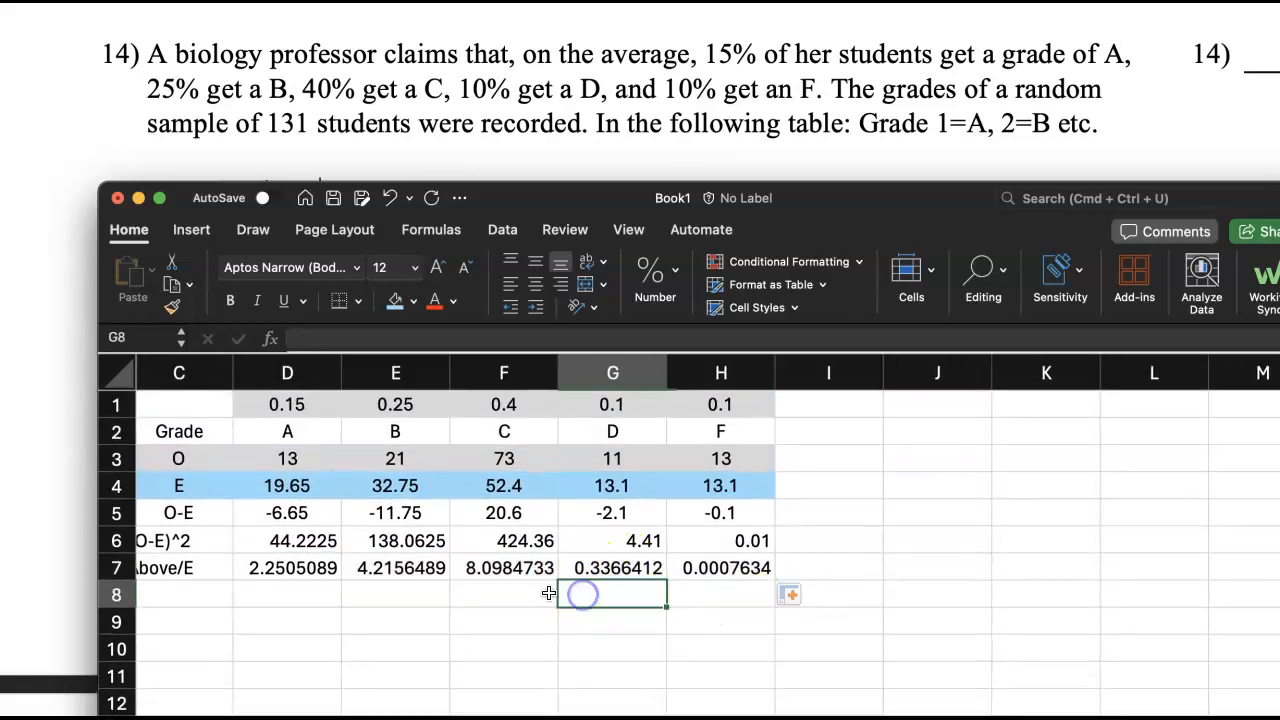
pyautogui.press('Up')
pyautogui.press('Left')
pyautogui.press('Left')
pyautogui.press('Left')
pyautogui.press('Left')
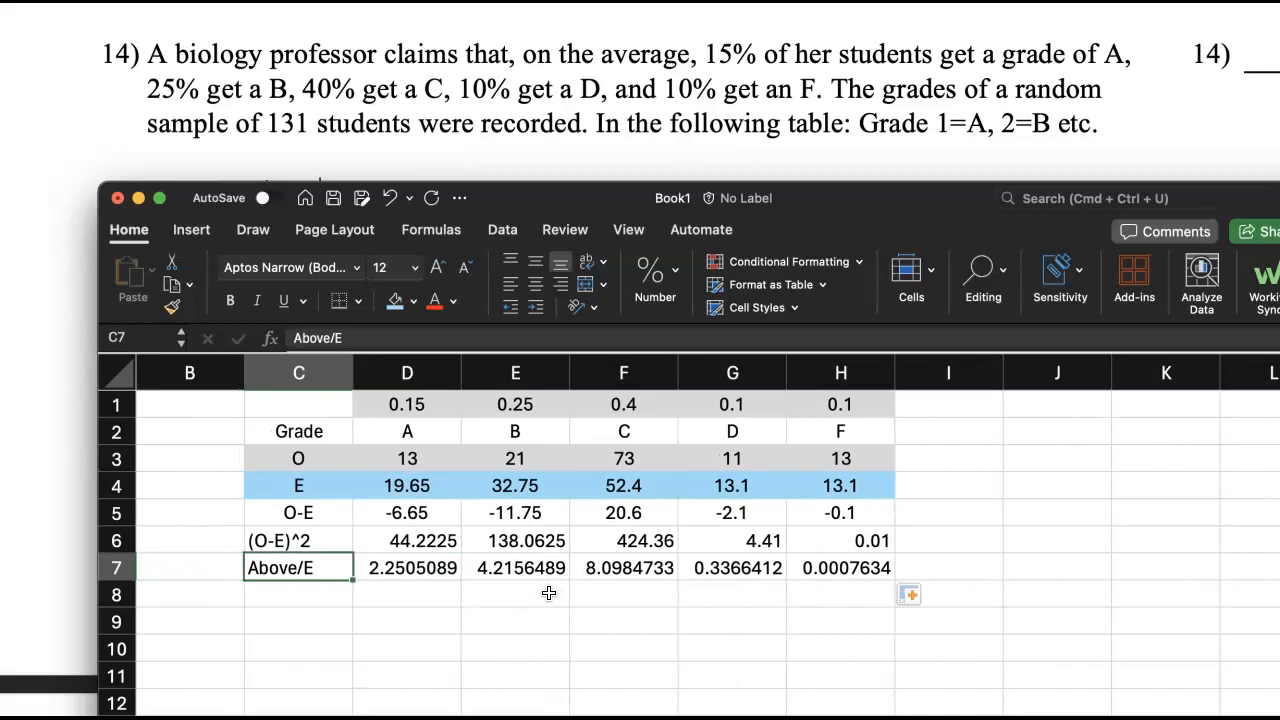
pyautogui.moveTo(400, 565); pyautogui.dragTo(812, 565)
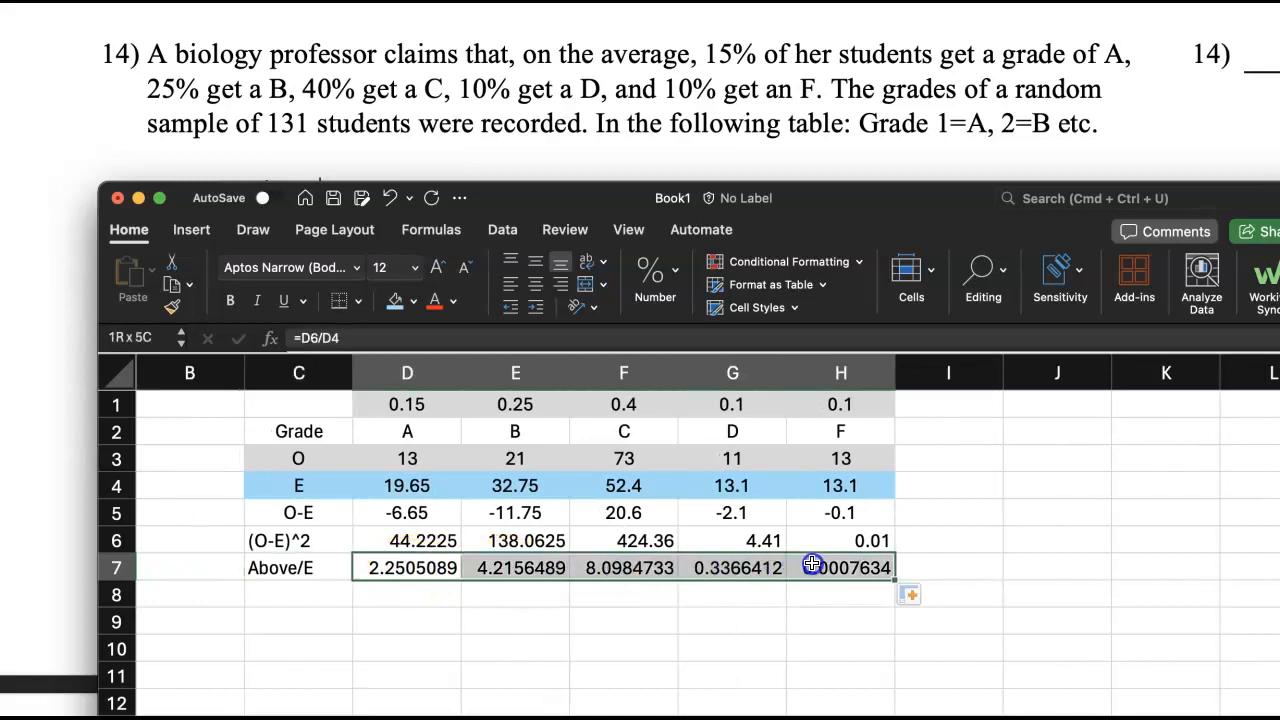
pyautogui.click(395, 300)
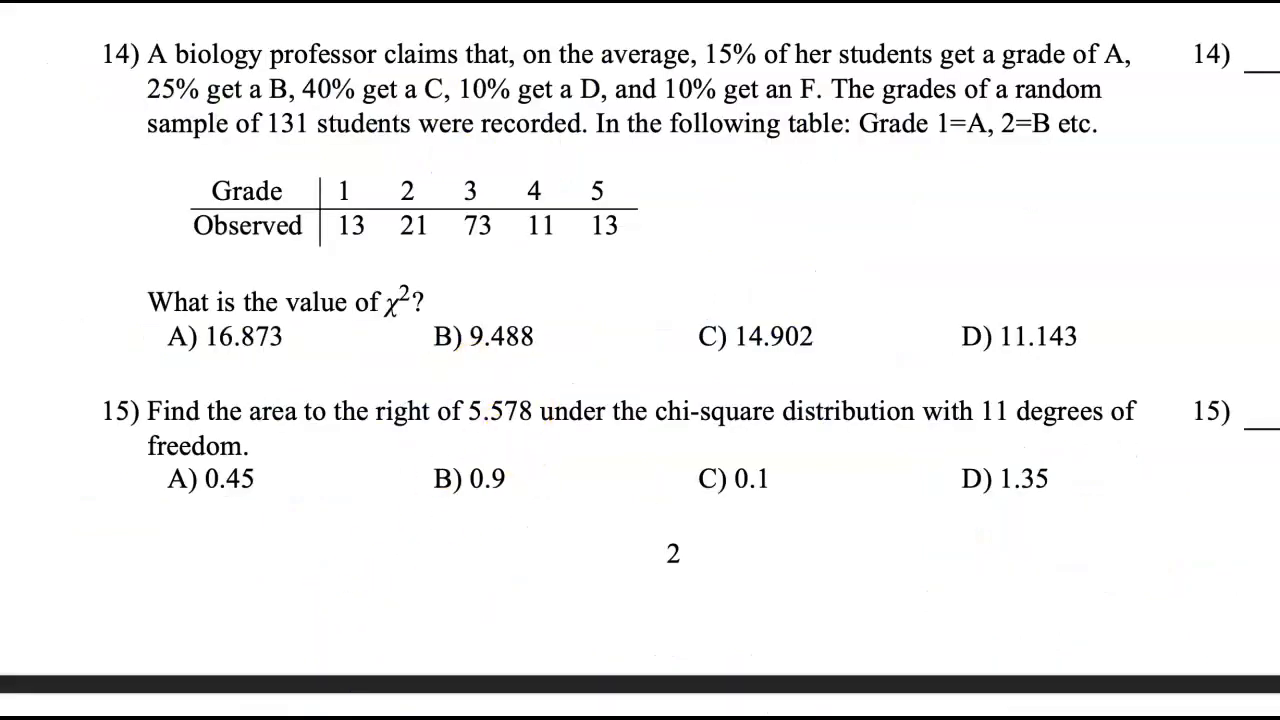
# Switch back to the Excel workbook and add up the Above/E values in cell D8 with the formula =SUM(D7:H7).
pyautogui.press('super+Tab')
pyautogui.click(438, 597)
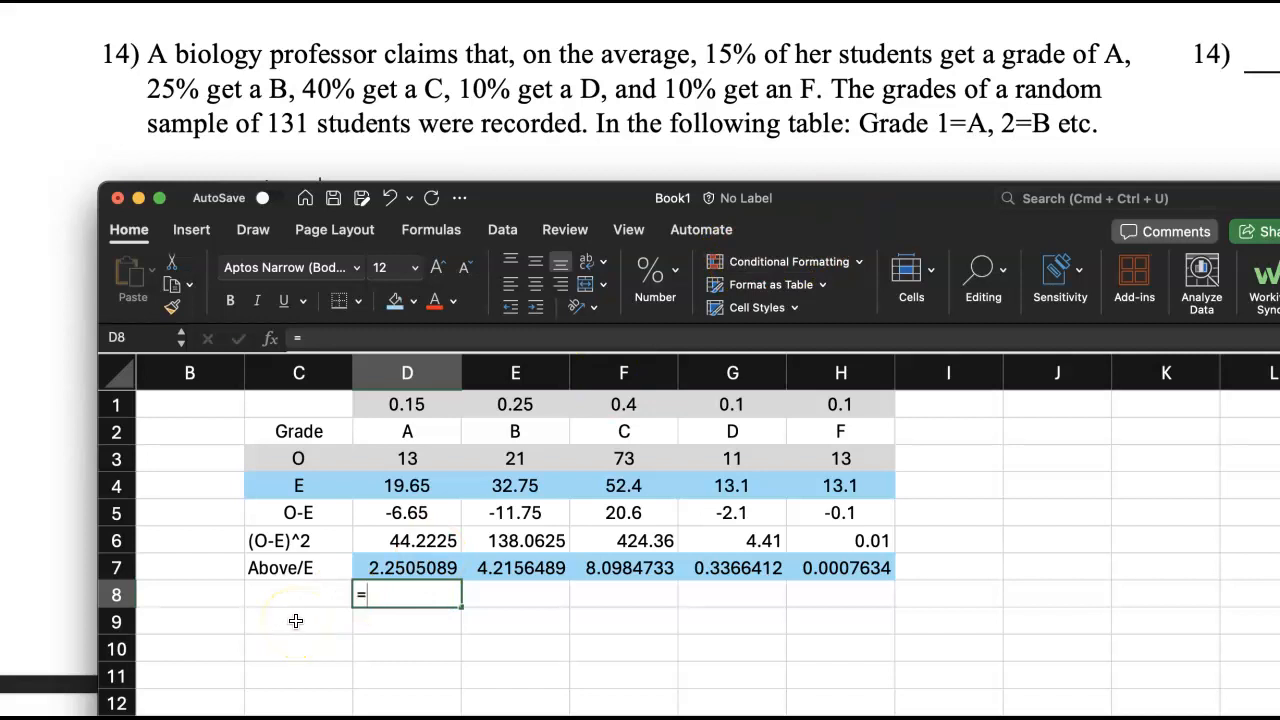
pyautogui.write('=sum')
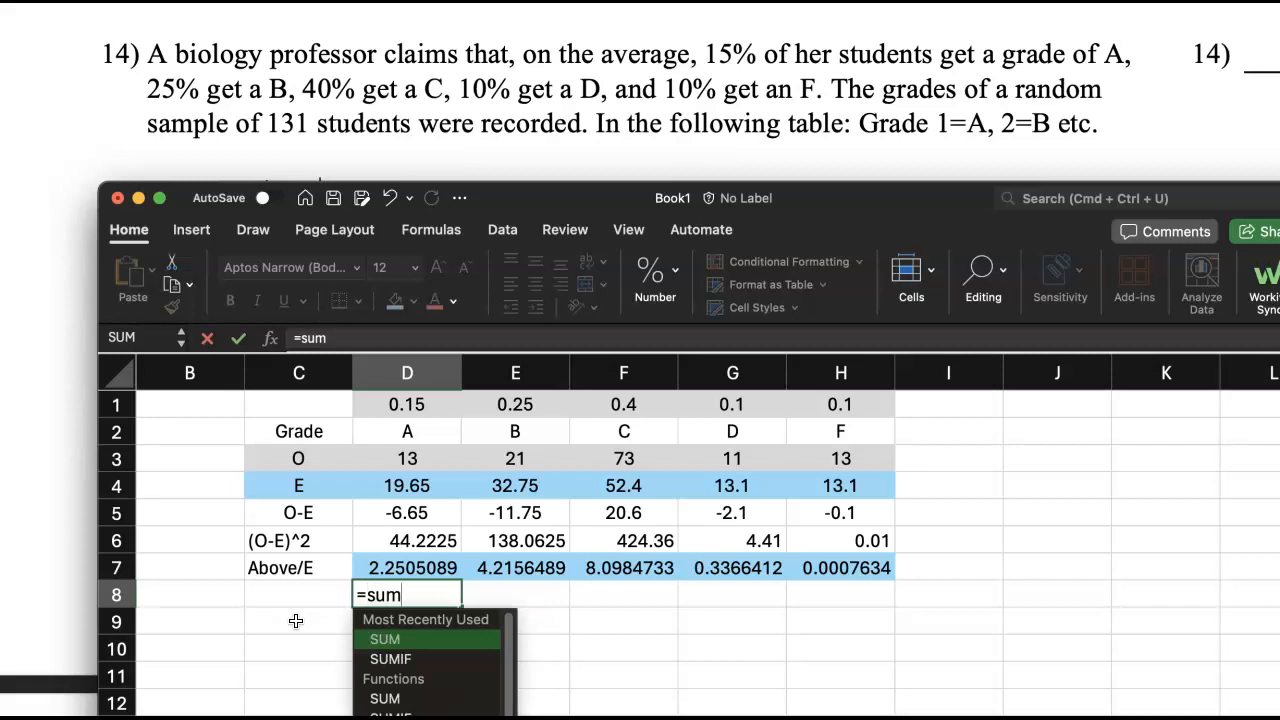
pyautogui.write('(')
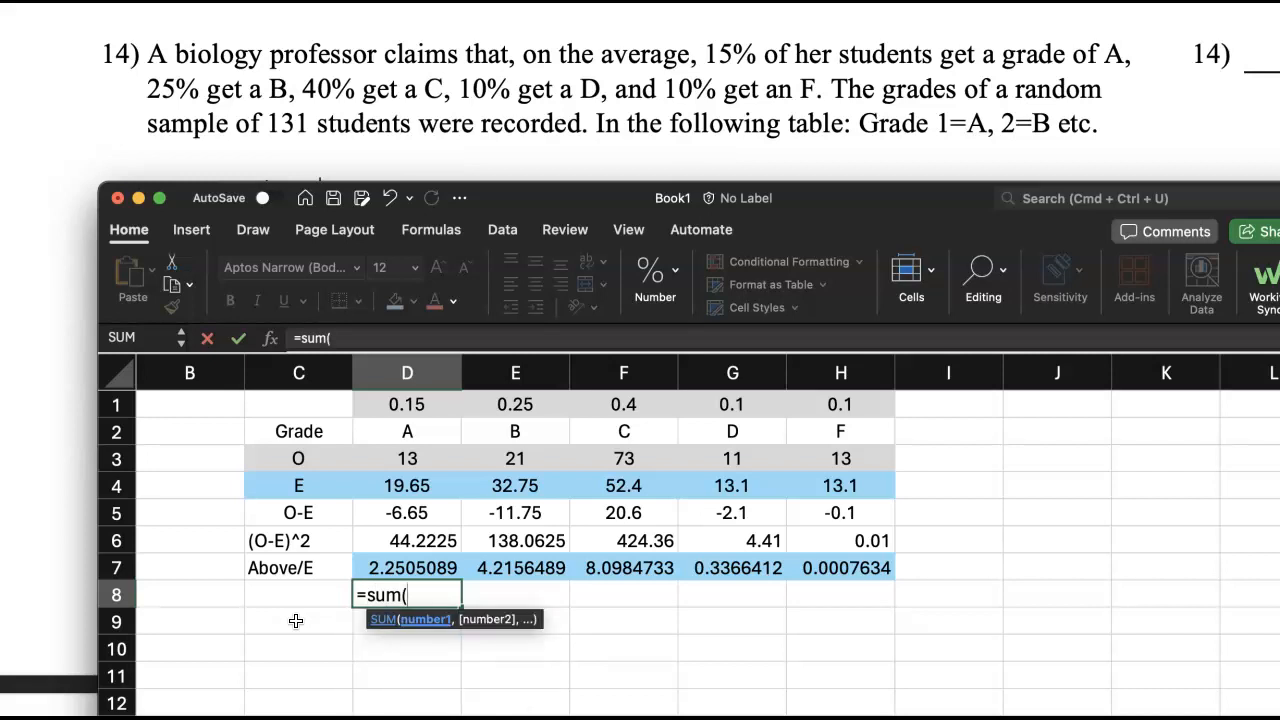
pyautogui.click(433, 567)
pyautogui.moveTo(433, 567); pyautogui.dragTo(865, 569)
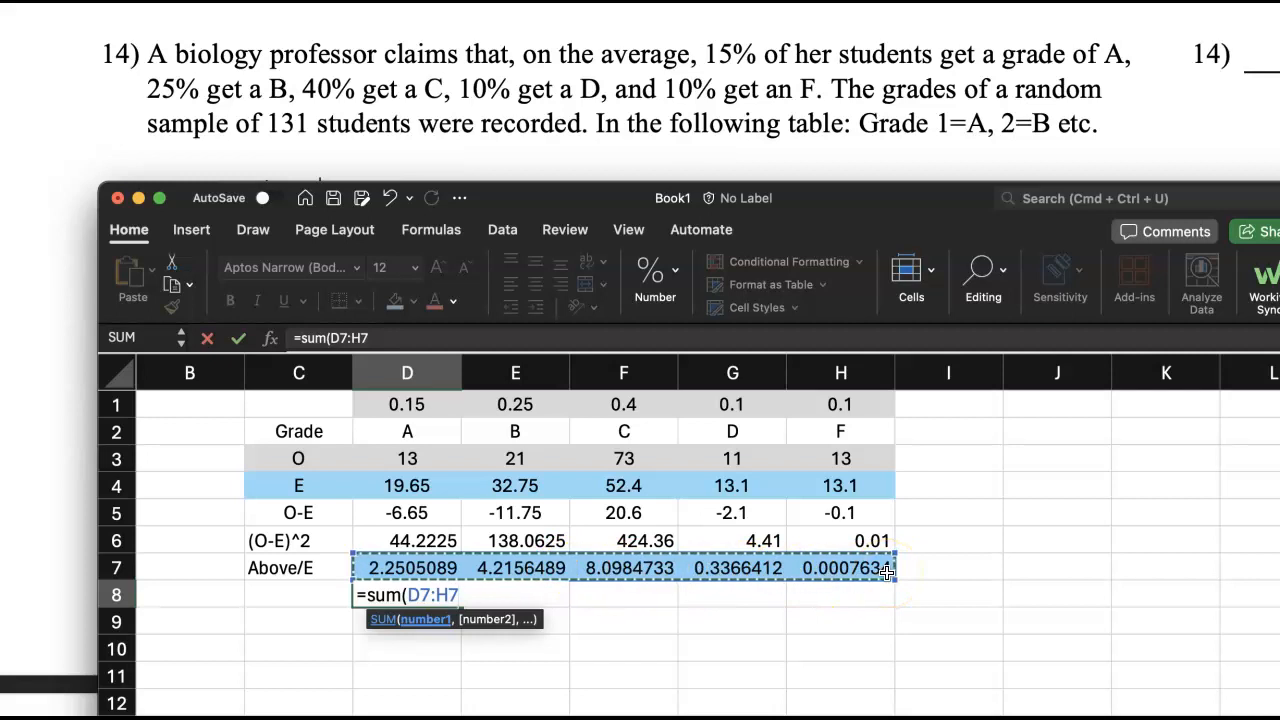
pyautogui.write(')')
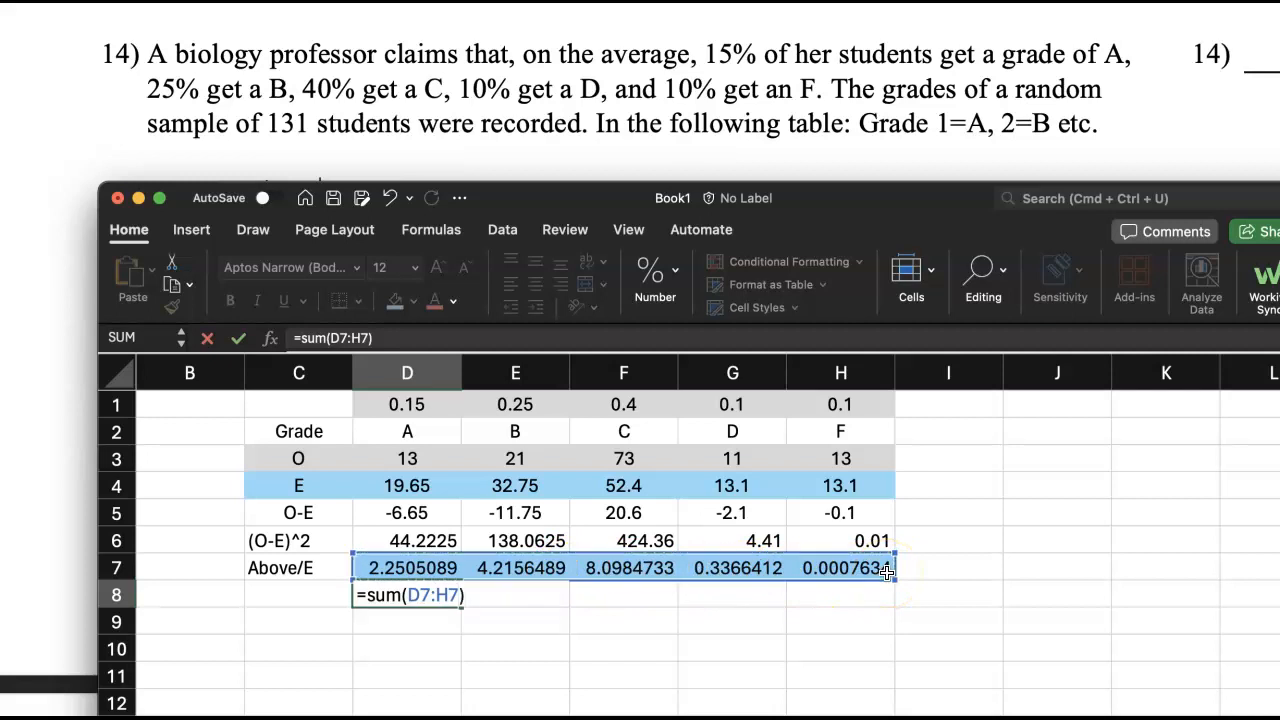
pyautogui.press('Return')
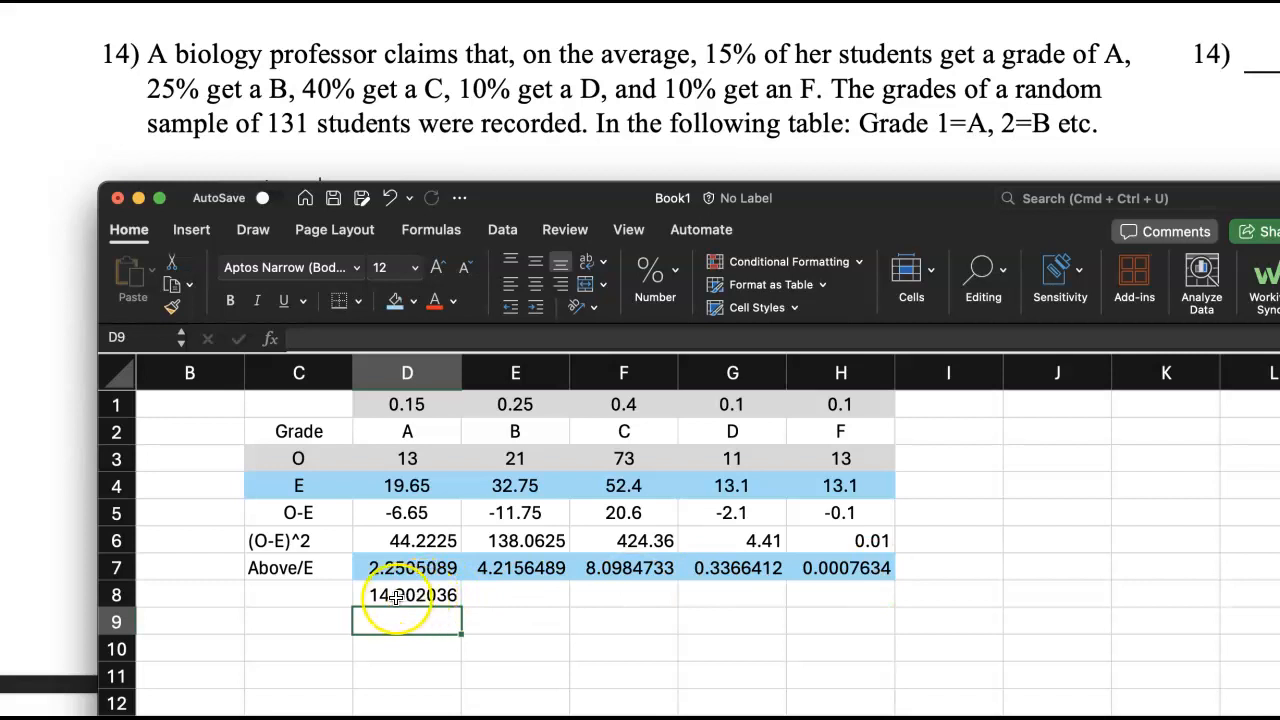
# Color the chi-square total in cell D8 red and increase its indent.
pyautogui.click(435, 598)
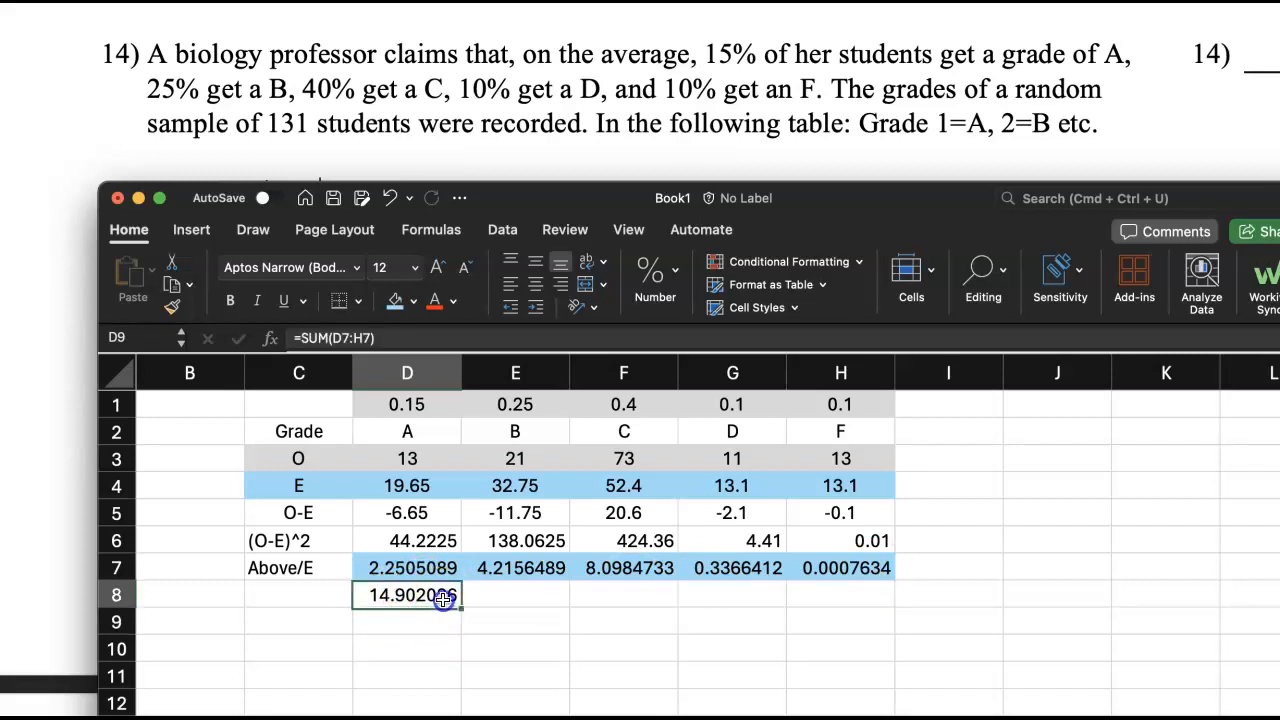
pyautogui.click(435, 300)
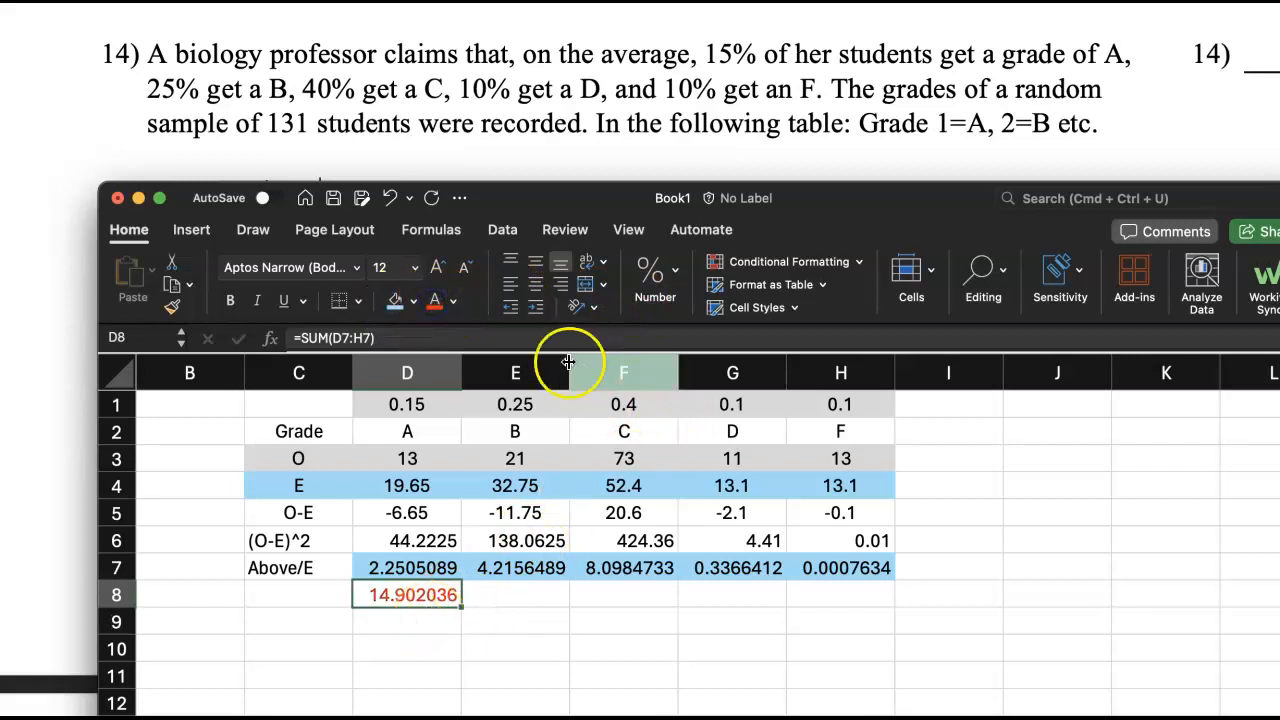
pyautogui.click(534, 310)
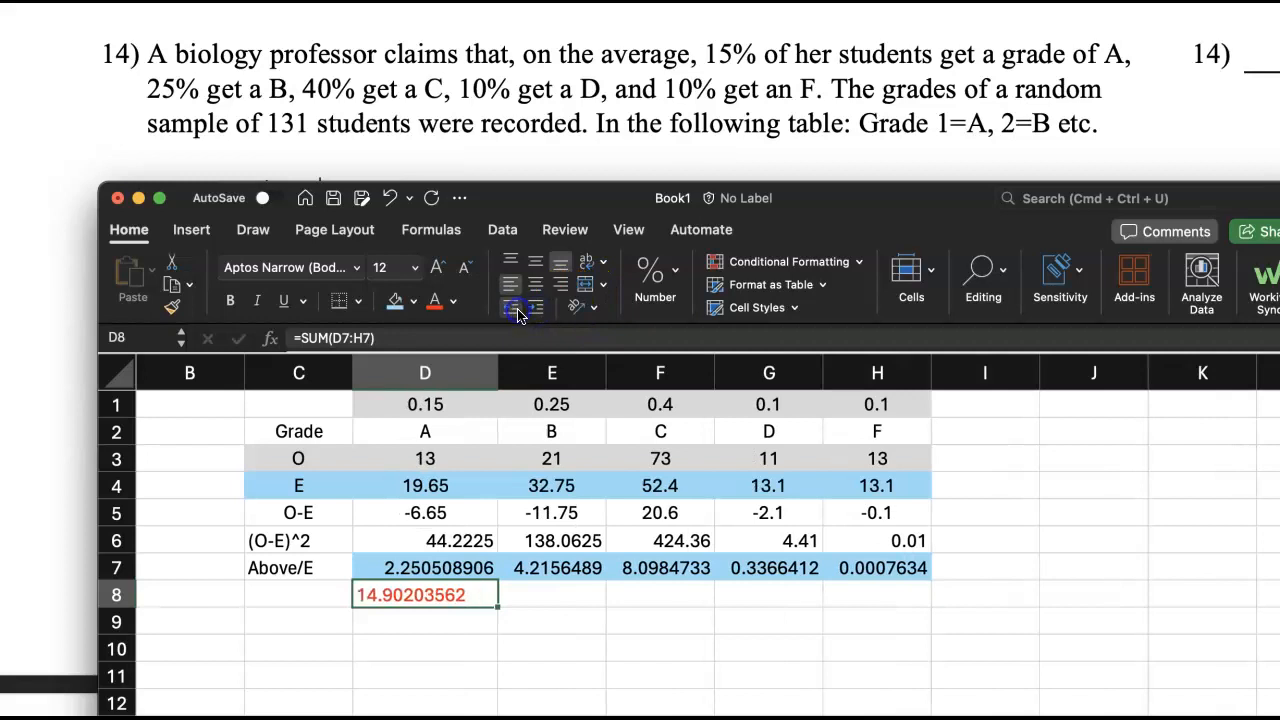
pyautogui.click(410, 600)
pyautogui.click(511, 311)
pyautogui.click(540, 312)
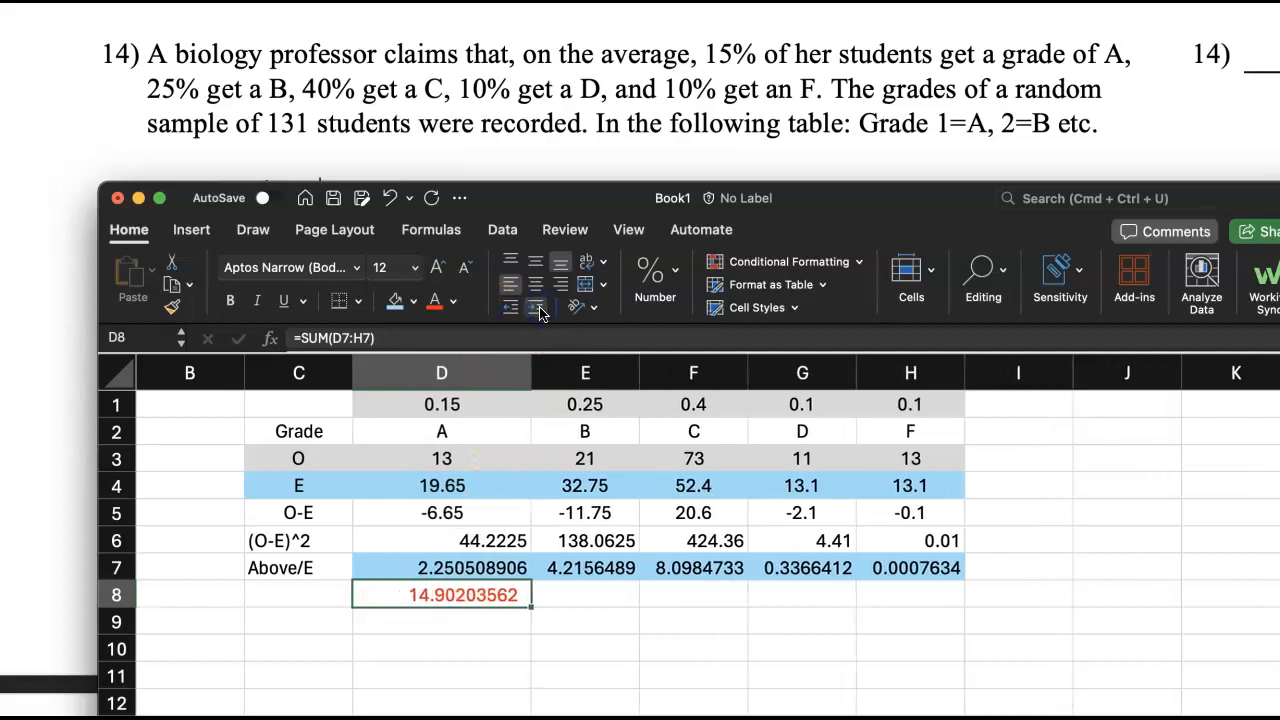
# Decrease the indent of the chi-square total in cell D8 and display it with three decimal places.
pyautogui.click(516, 313)
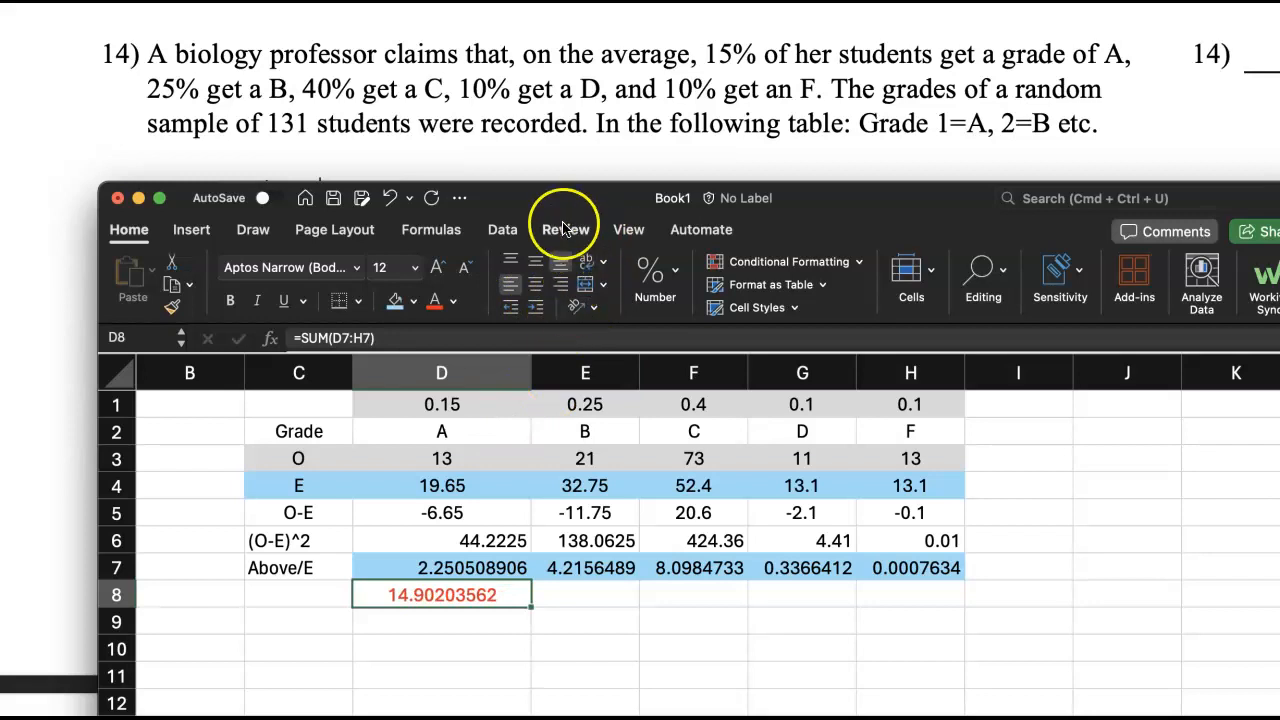
pyautogui.moveTo(543, 194); pyautogui.dragTo(447, 172)
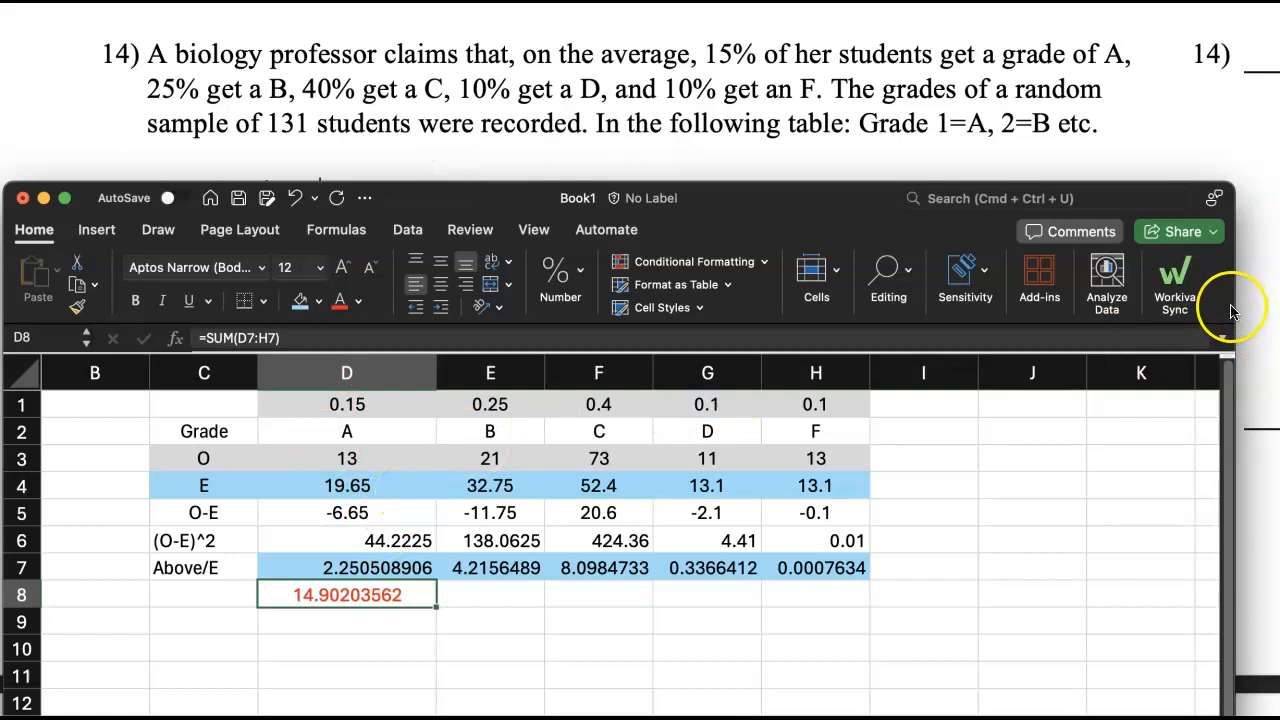
pyautogui.moveTo(1236, 303); pyautogui.dragTo(1279, 296)
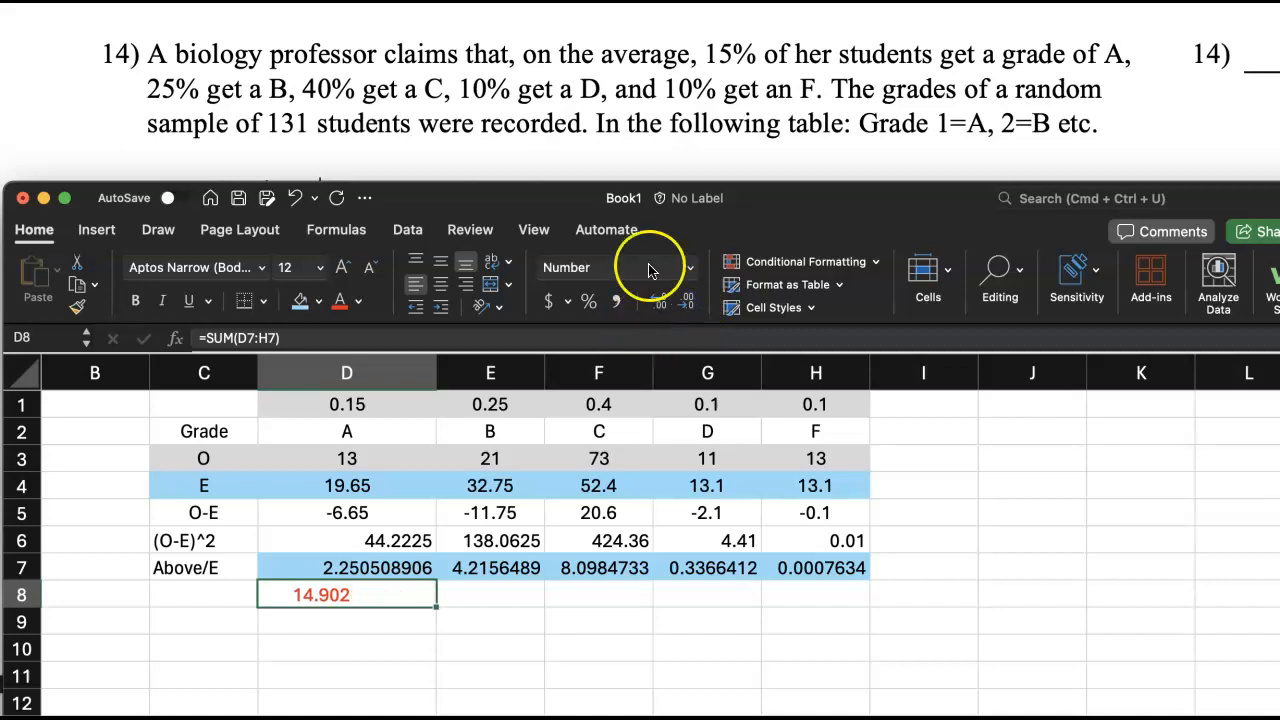
# Uncover the answer choices below question 14 to compare them with the chi-square total, then cover them again with the workbook window.
pyautogui.moveTo(777, 196); pyautogui.dragTo(810, 428)
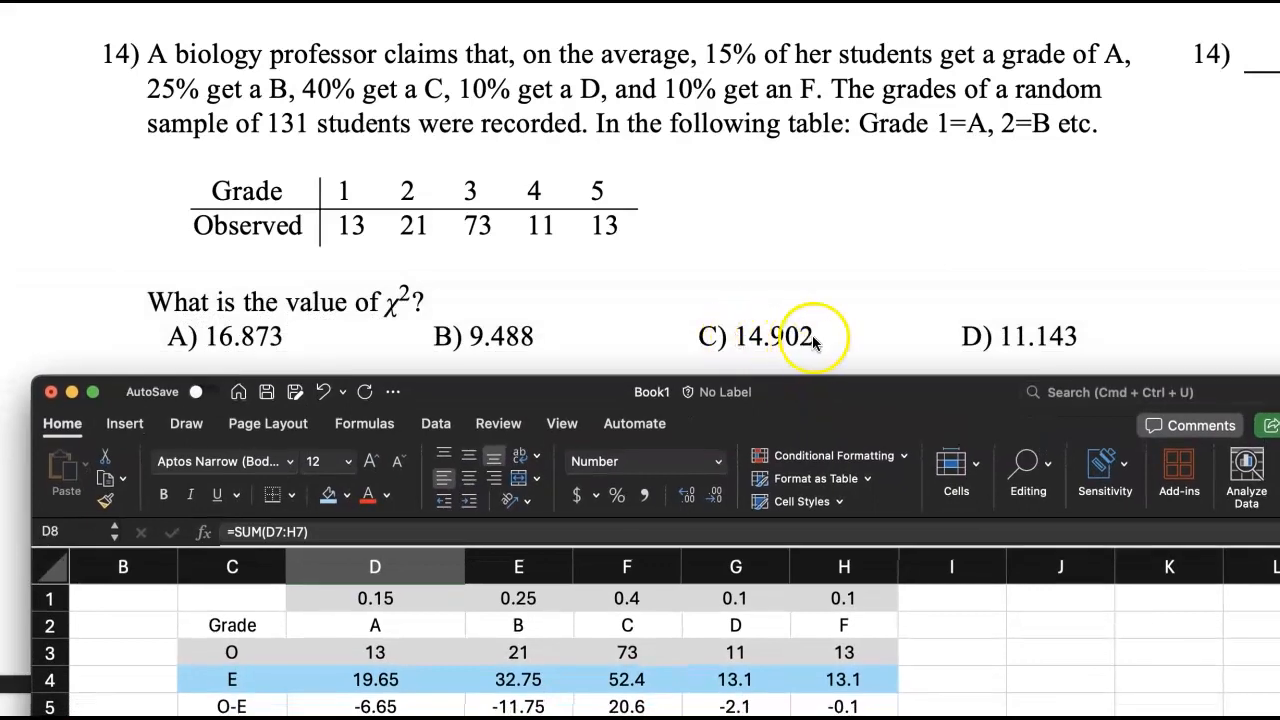
pyautogui.moveTo(815, 402); pyautogui.dragTo(813, 228)
# Label the chi-square total by entering Answer in cell C8.
pyautogui.click(227, 615)
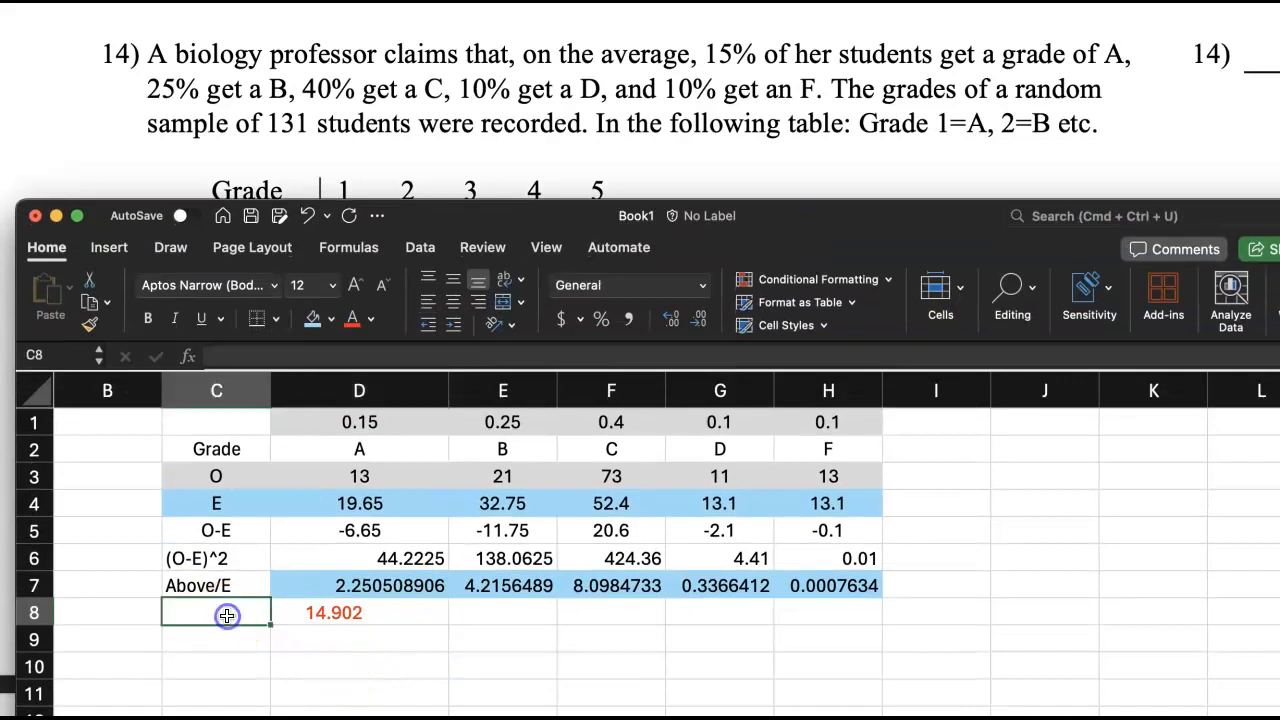
pyautogui.write('Anser')
pyautogui.press('BackSpace')
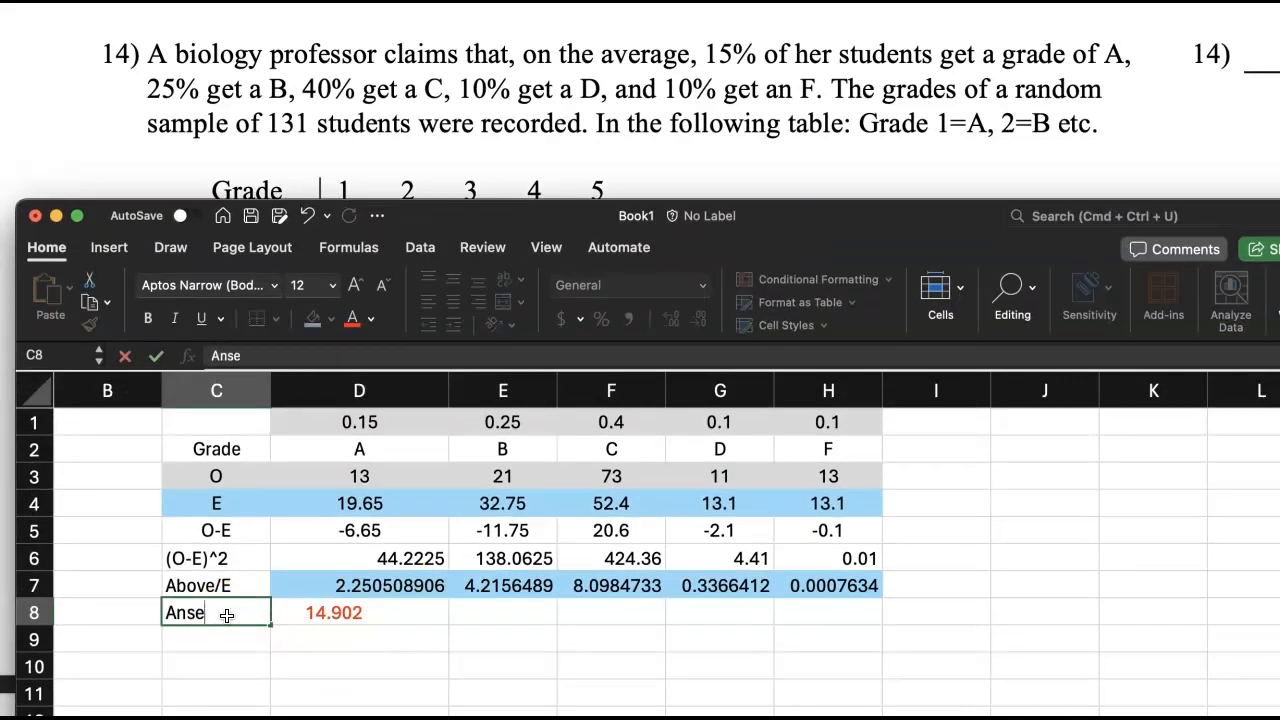
pyautogui.press('Return')
pyautogui.click(227, 615)
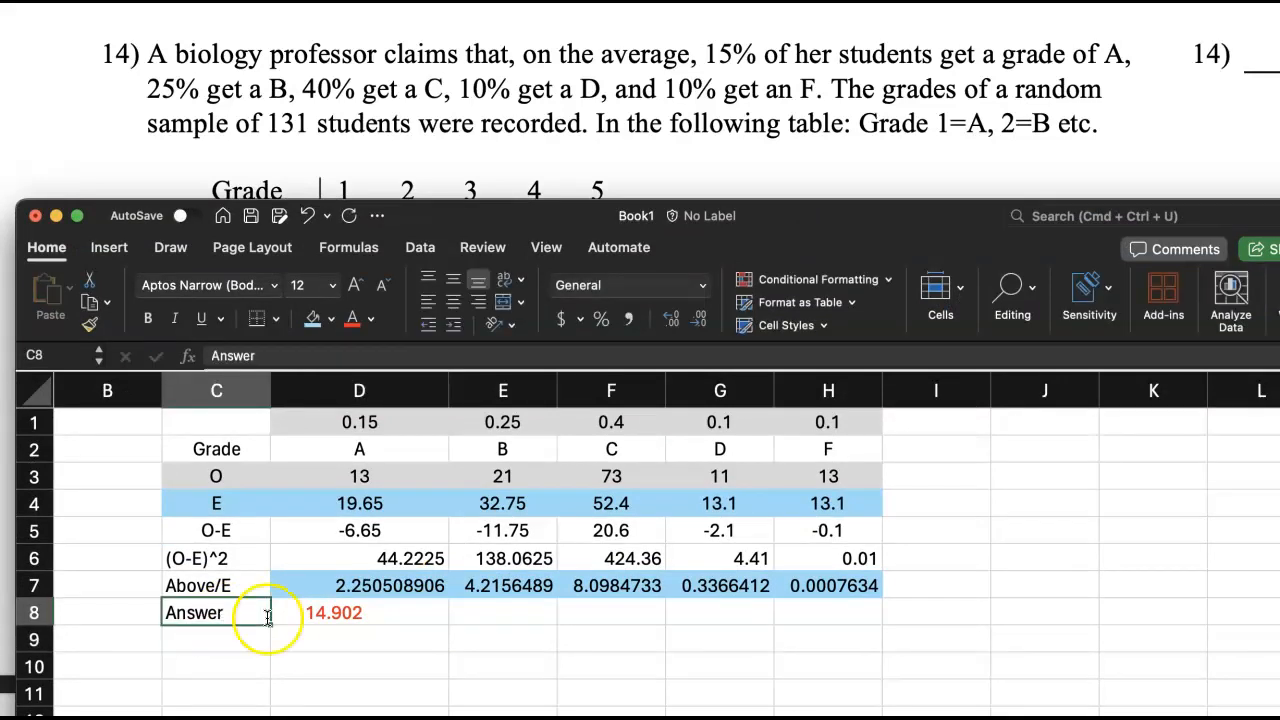
# Reposition the workbook window to show the whole table and select the Above/E values in D7:H7 for review.
pyautogui.click(334, 612)
pyautogui.moveTo(963, 228); pyautogui.dragTo(889, 1)
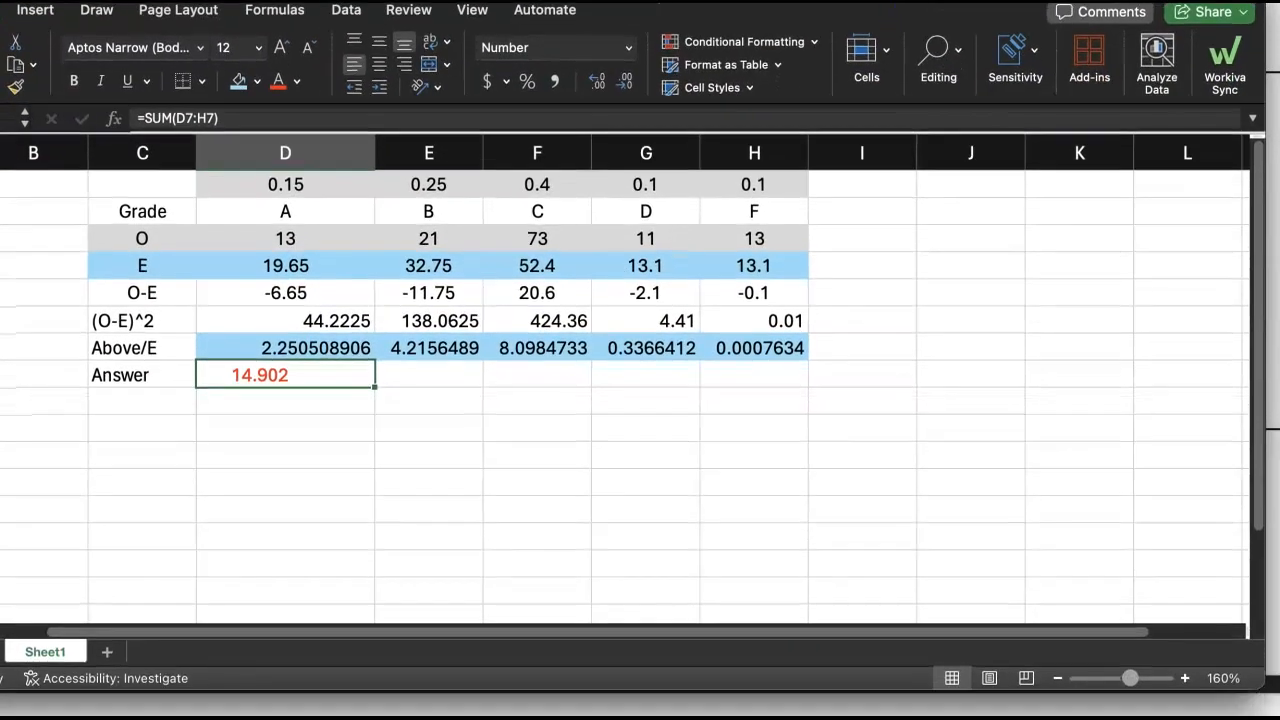
pyautogui.moveTo(296, 343); pyautogui.dragTo(748, 350)
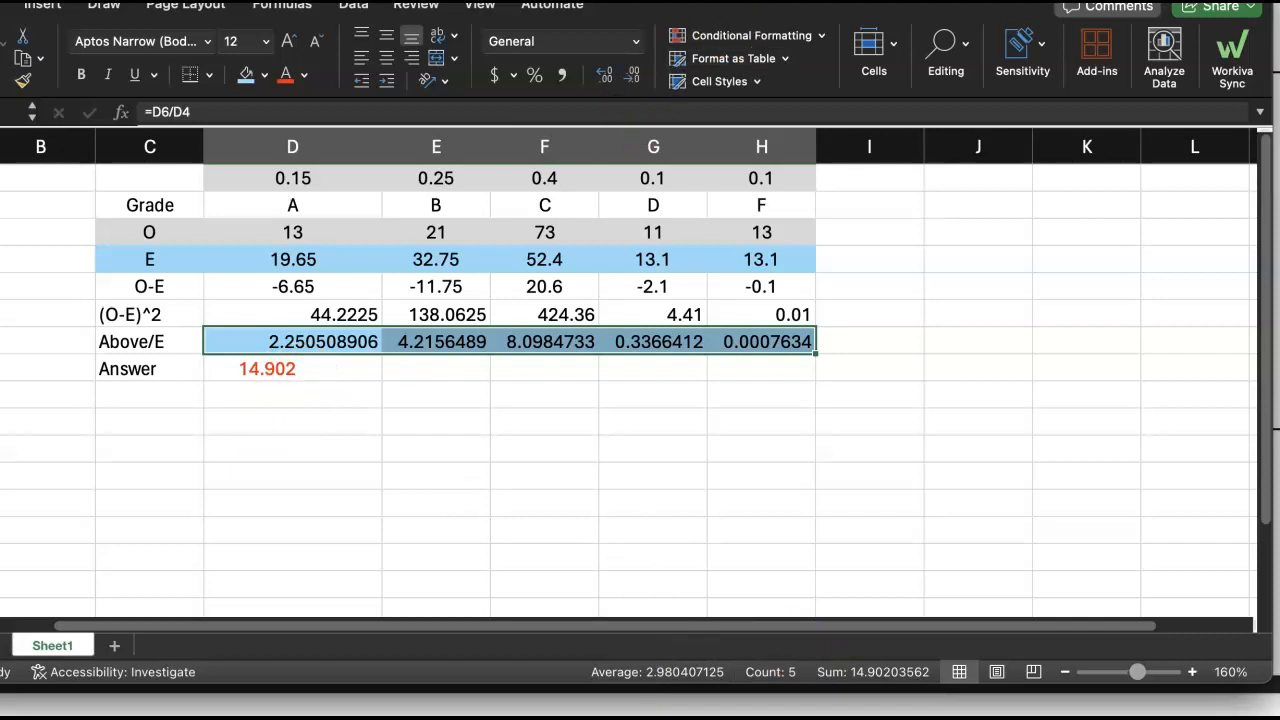
pyautogui.hscroll(-2, 583, 366)
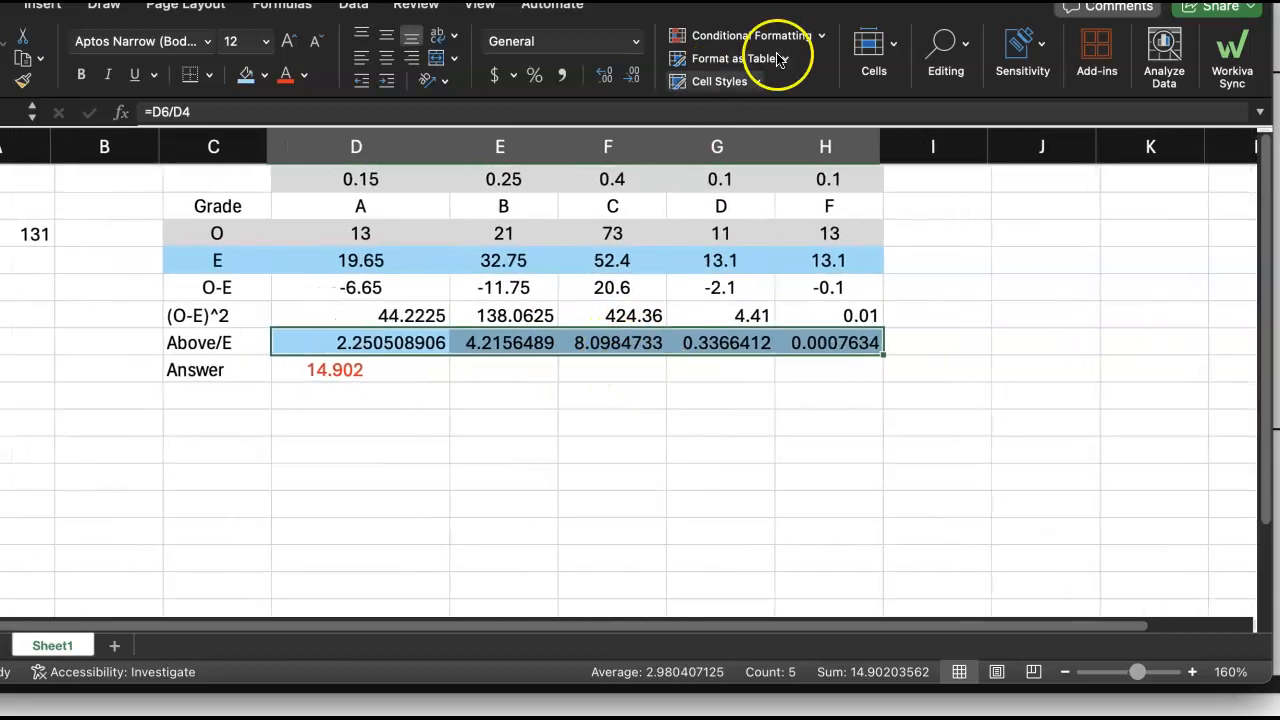